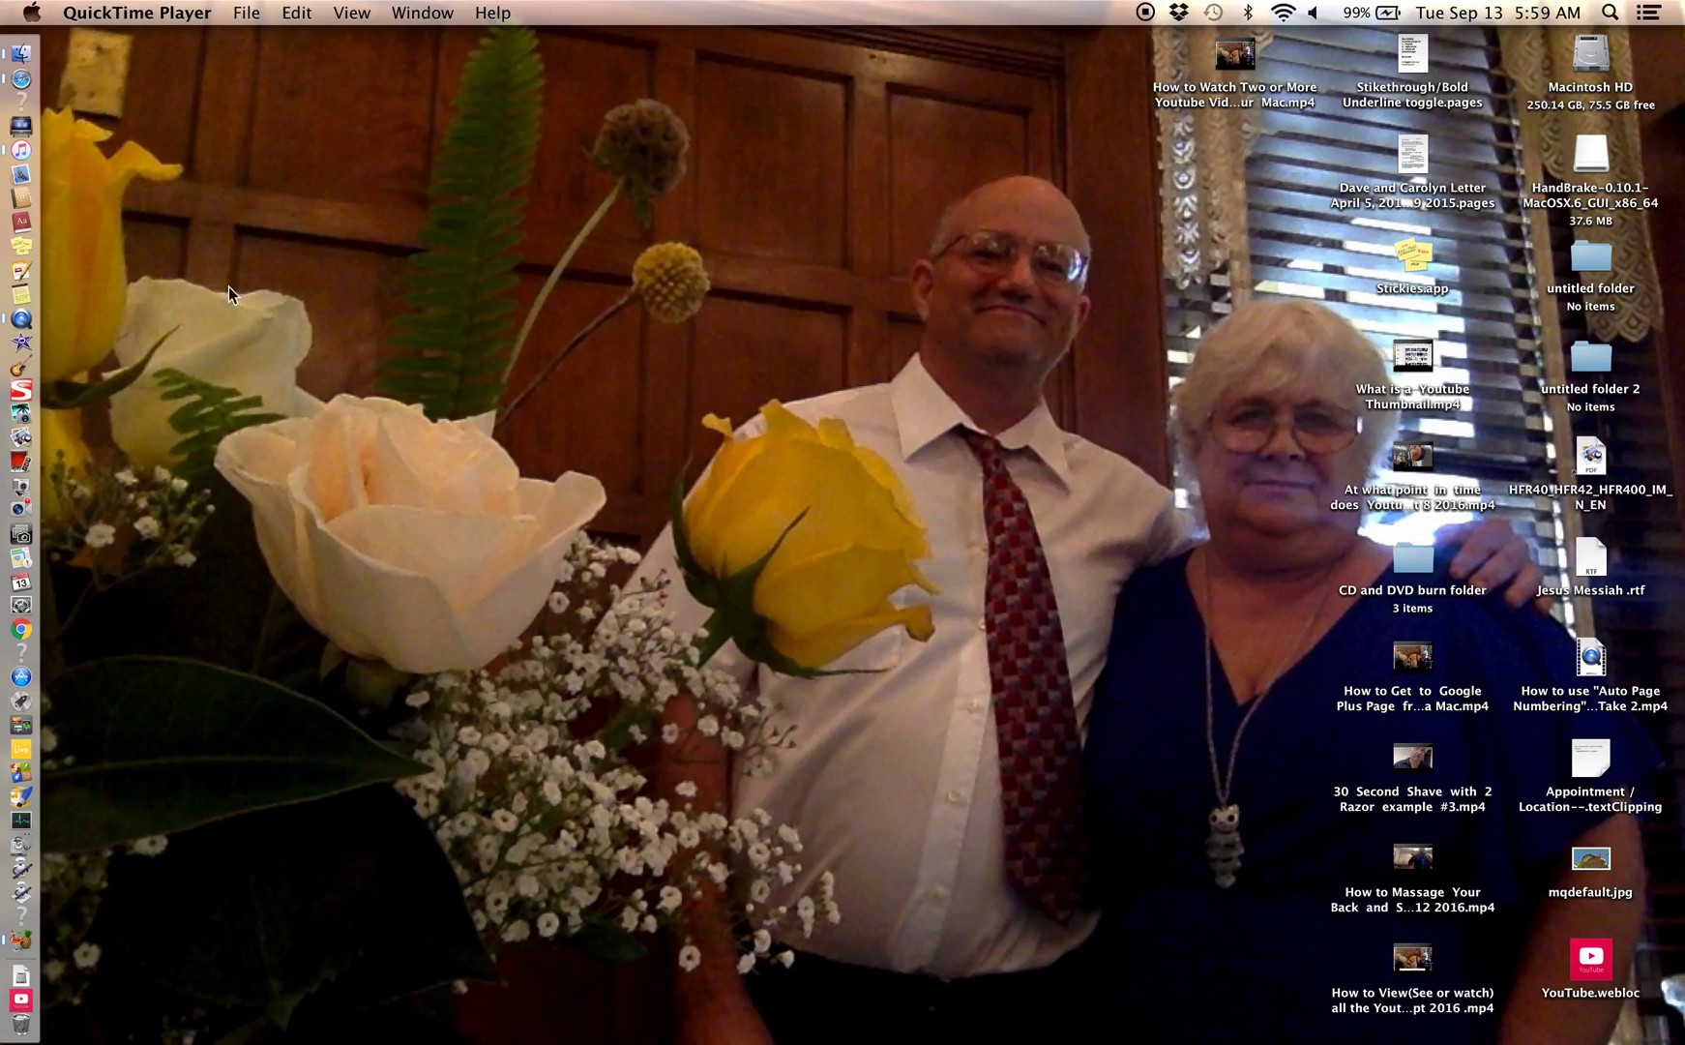
Launch the Mac App Store from the Apple menu
{"action": "left_click", "coordinate": [33, 12]}
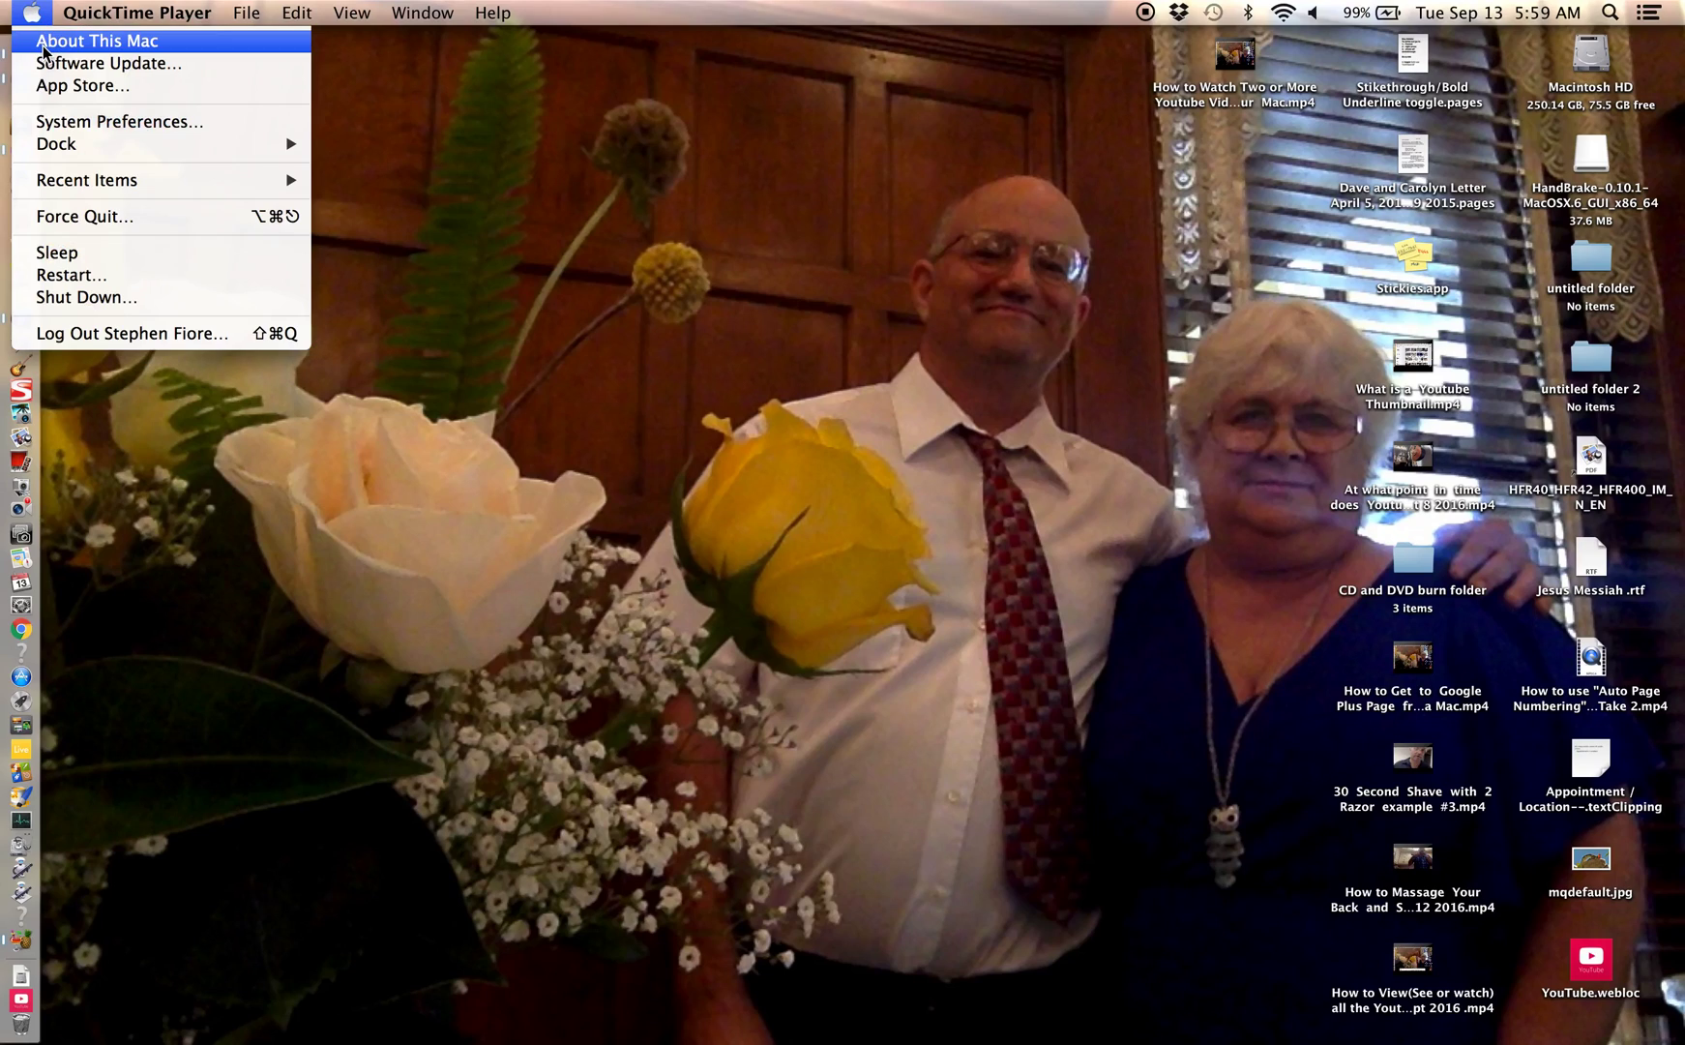
{"action": "left_click", "coordinate": [96, 83]}
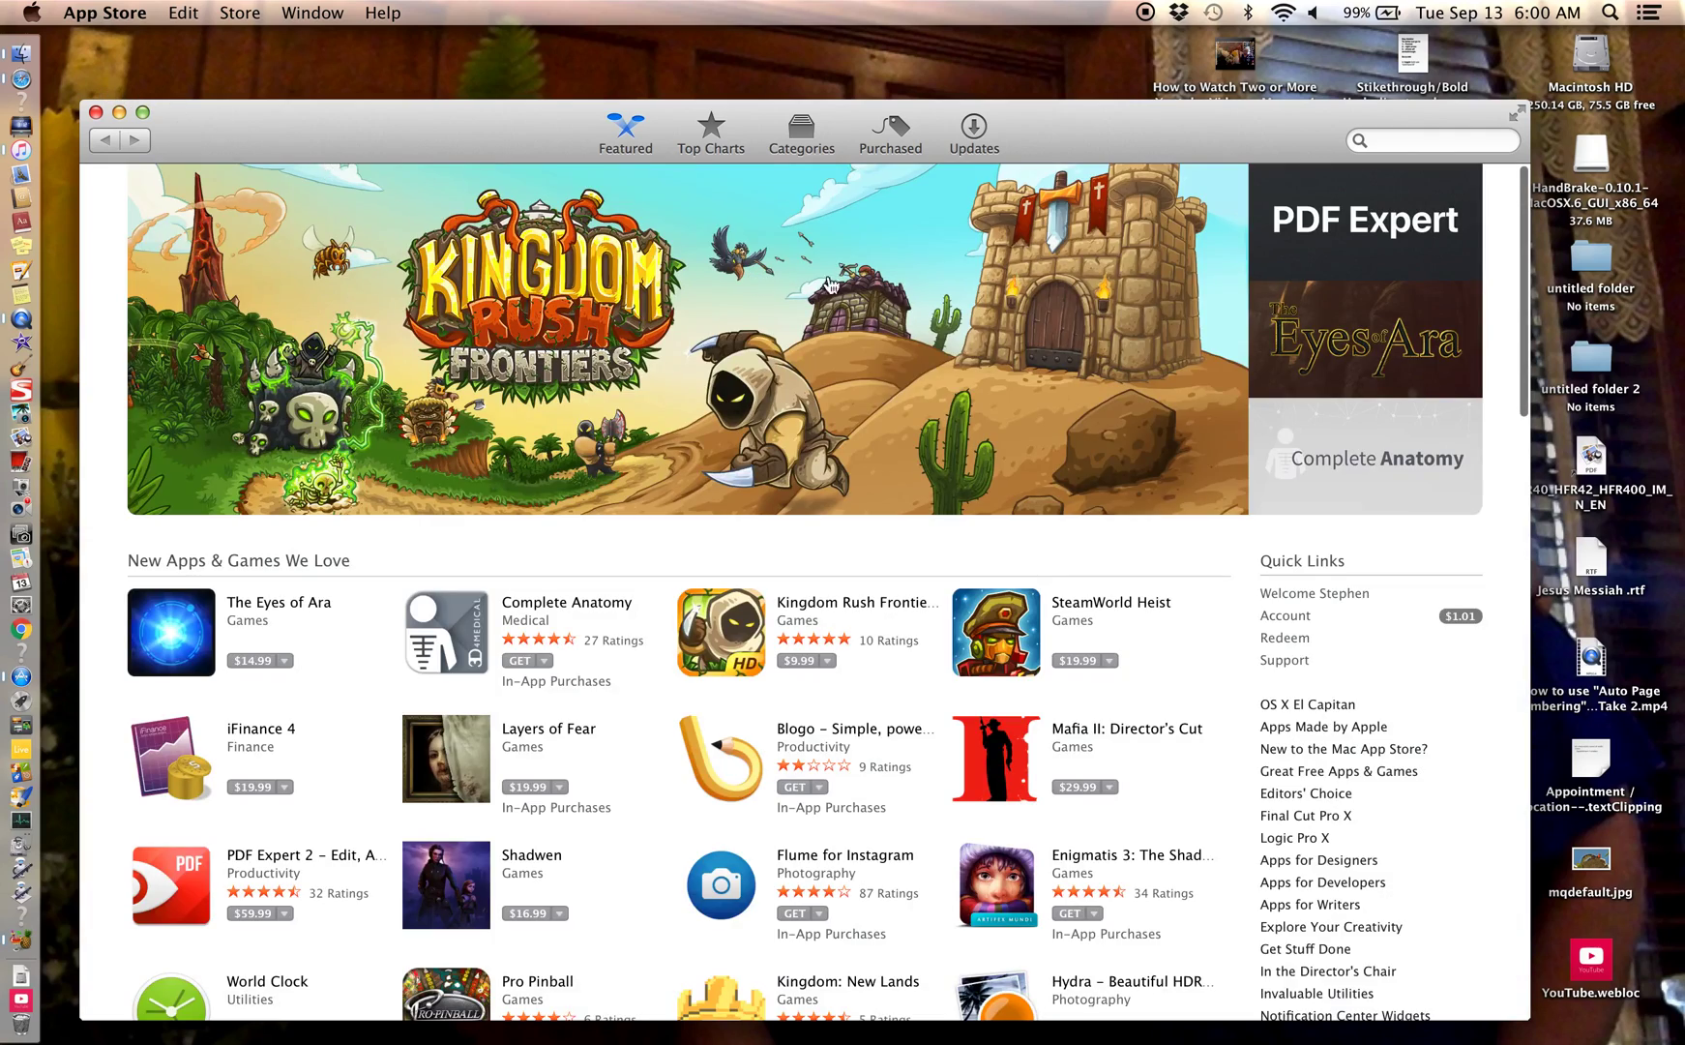
Search the Mac App Store for 'clocks free'
{"action": "scroll", "coordinate": [896, 561], "scroll_direction": "down", "scroll_amount": 10}
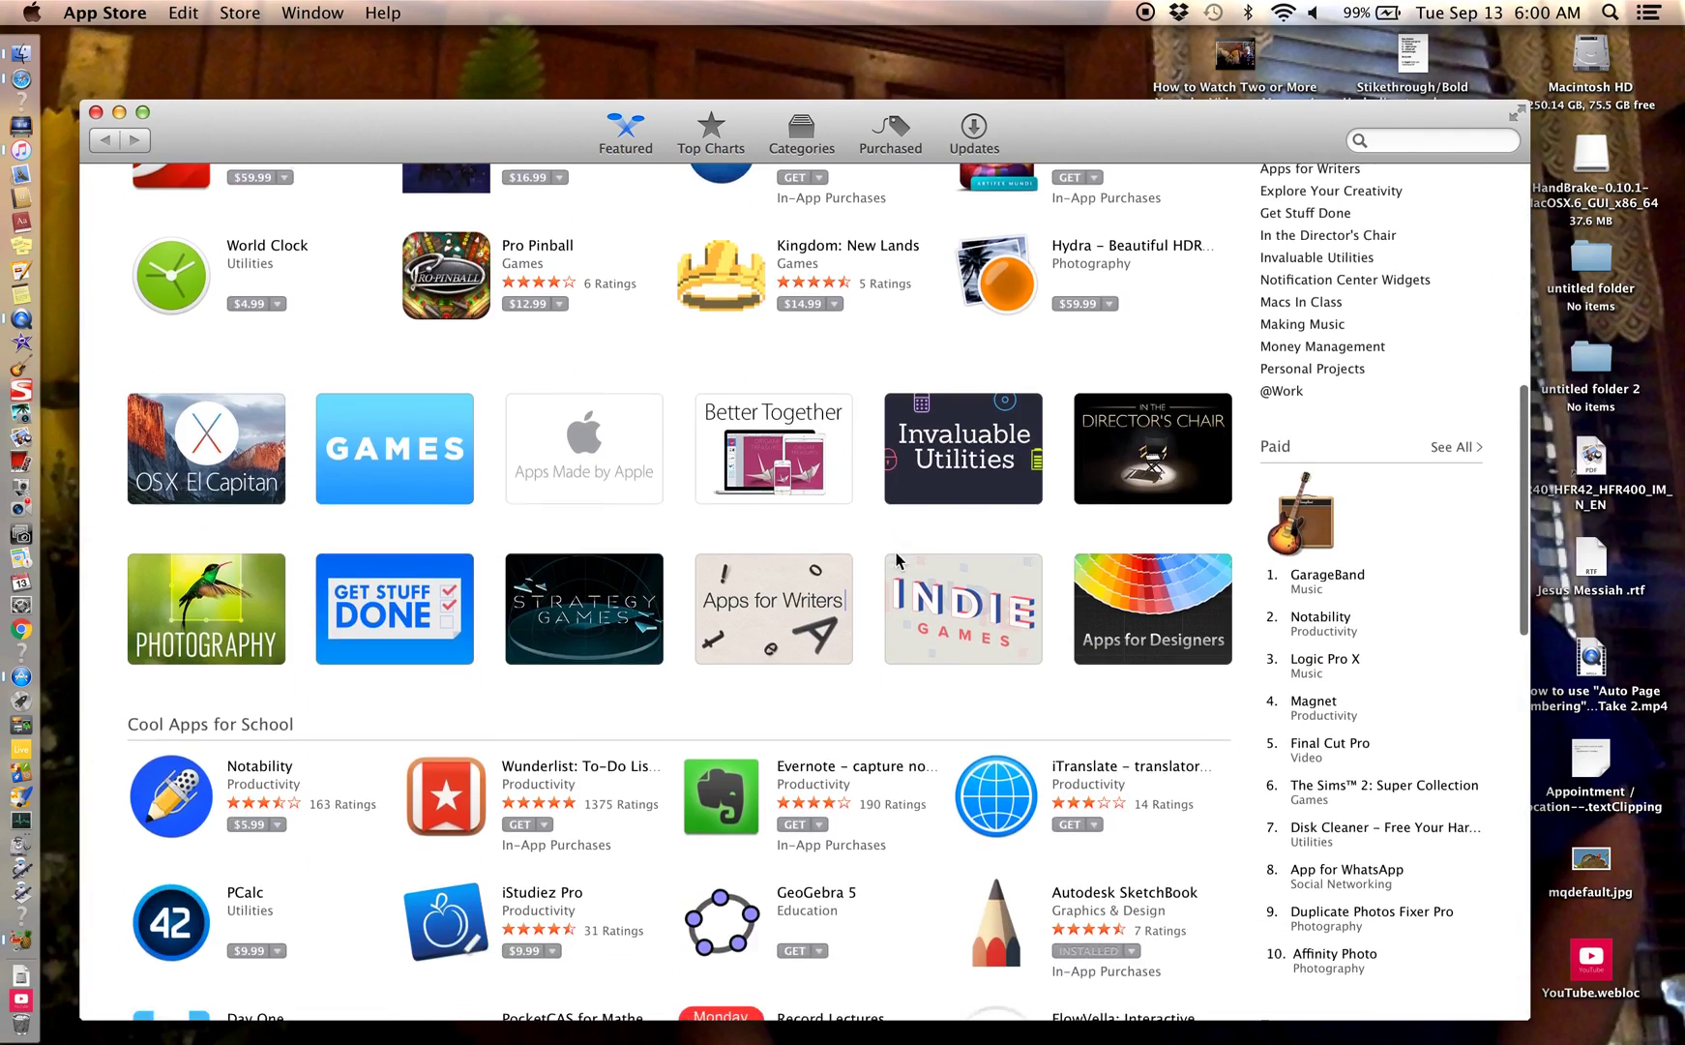
{"action": "scroll", "coordinate": [896, 561], "scroll_direction": "up", "scroll_amount": 15}
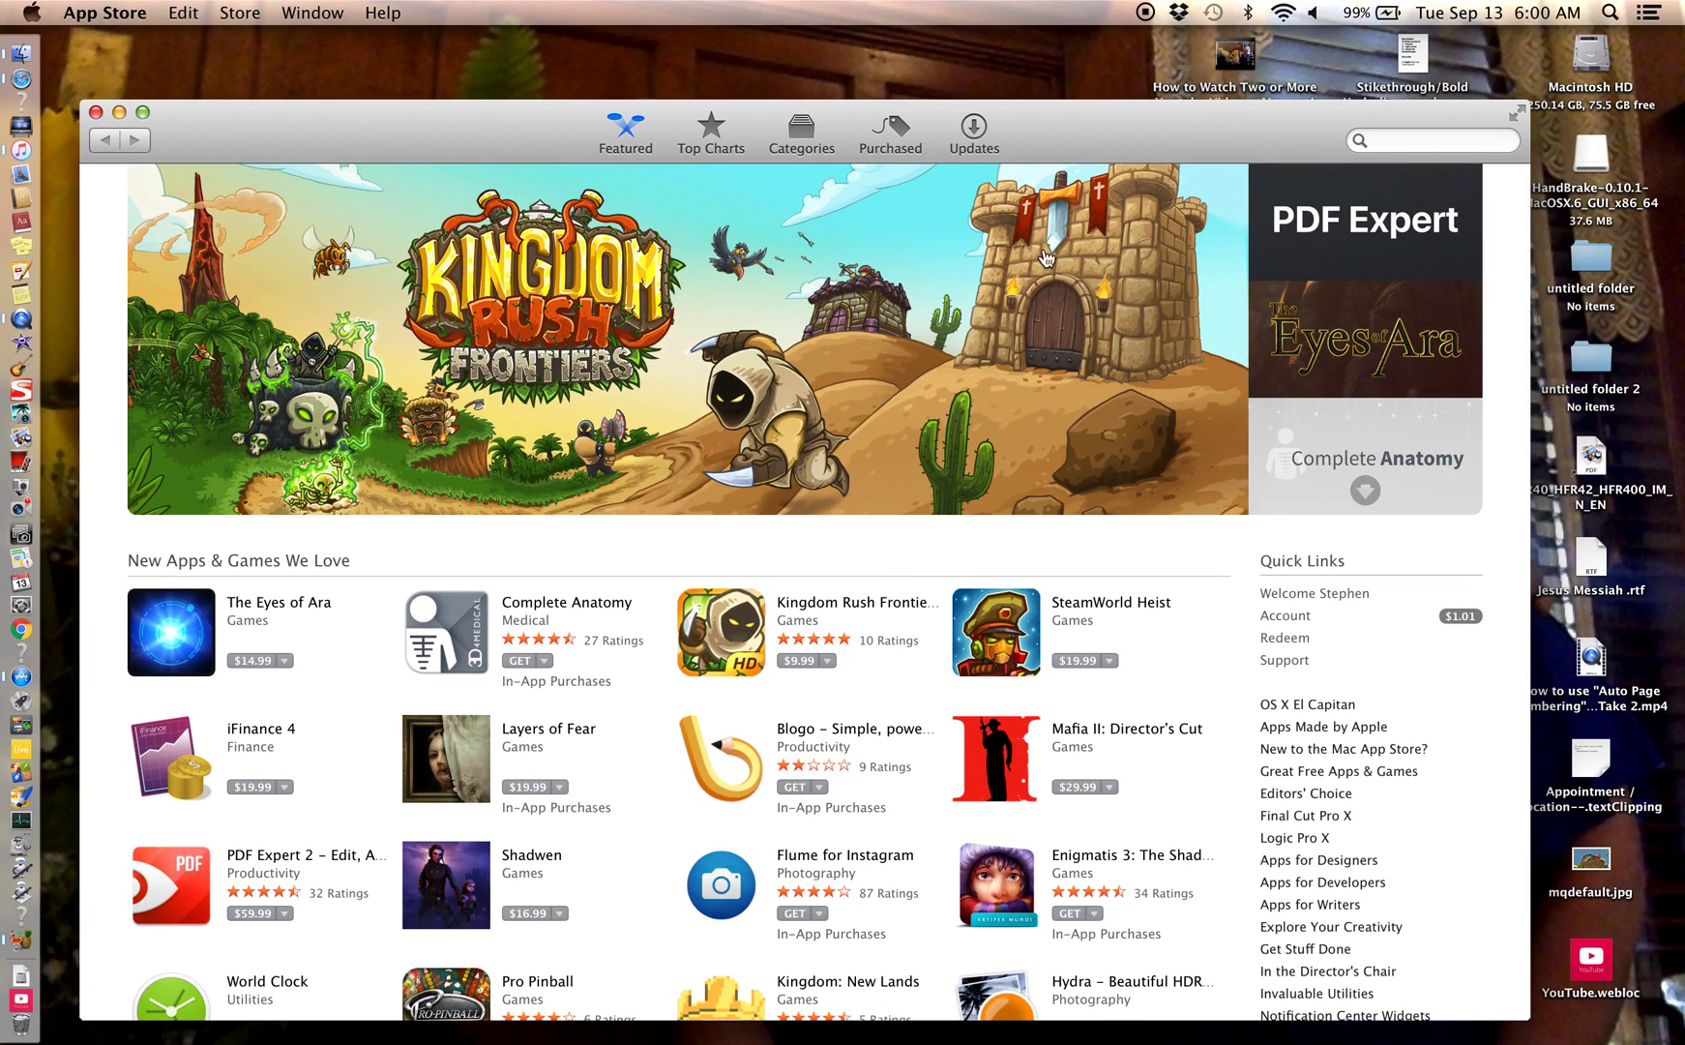
{"action": "left_click", "coordinate": [1390, 132]}
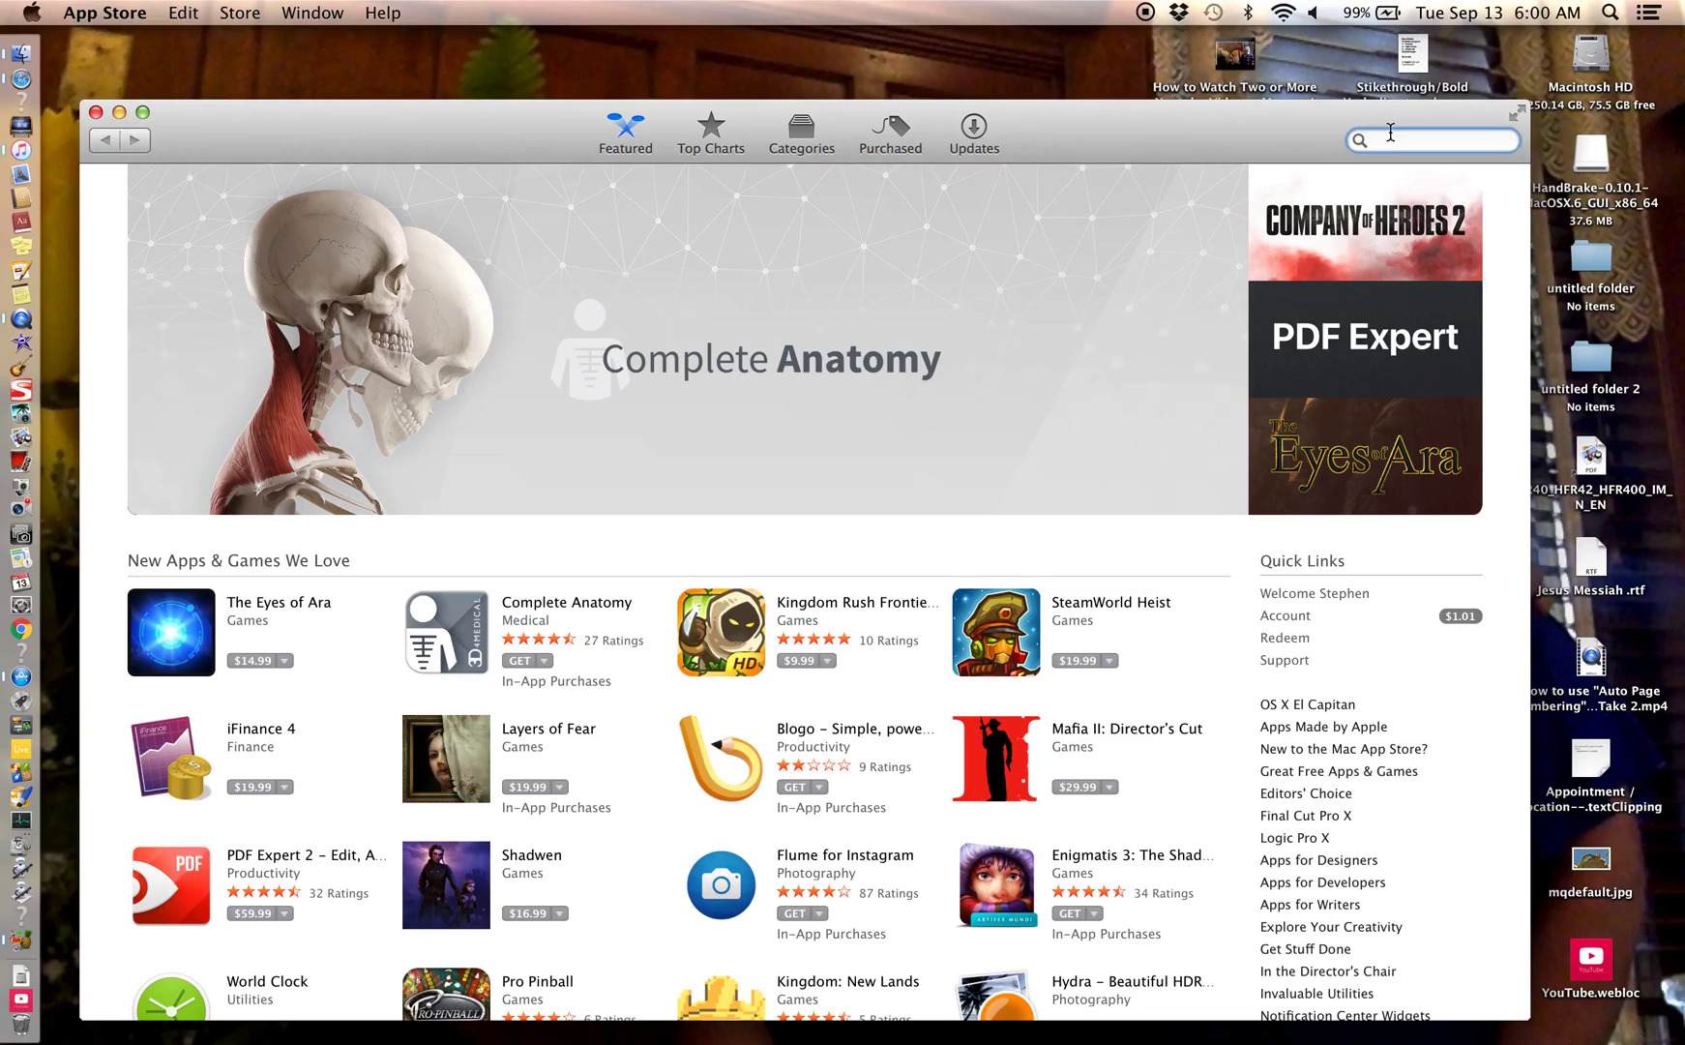
{"action": "type", "text": "cloc"}
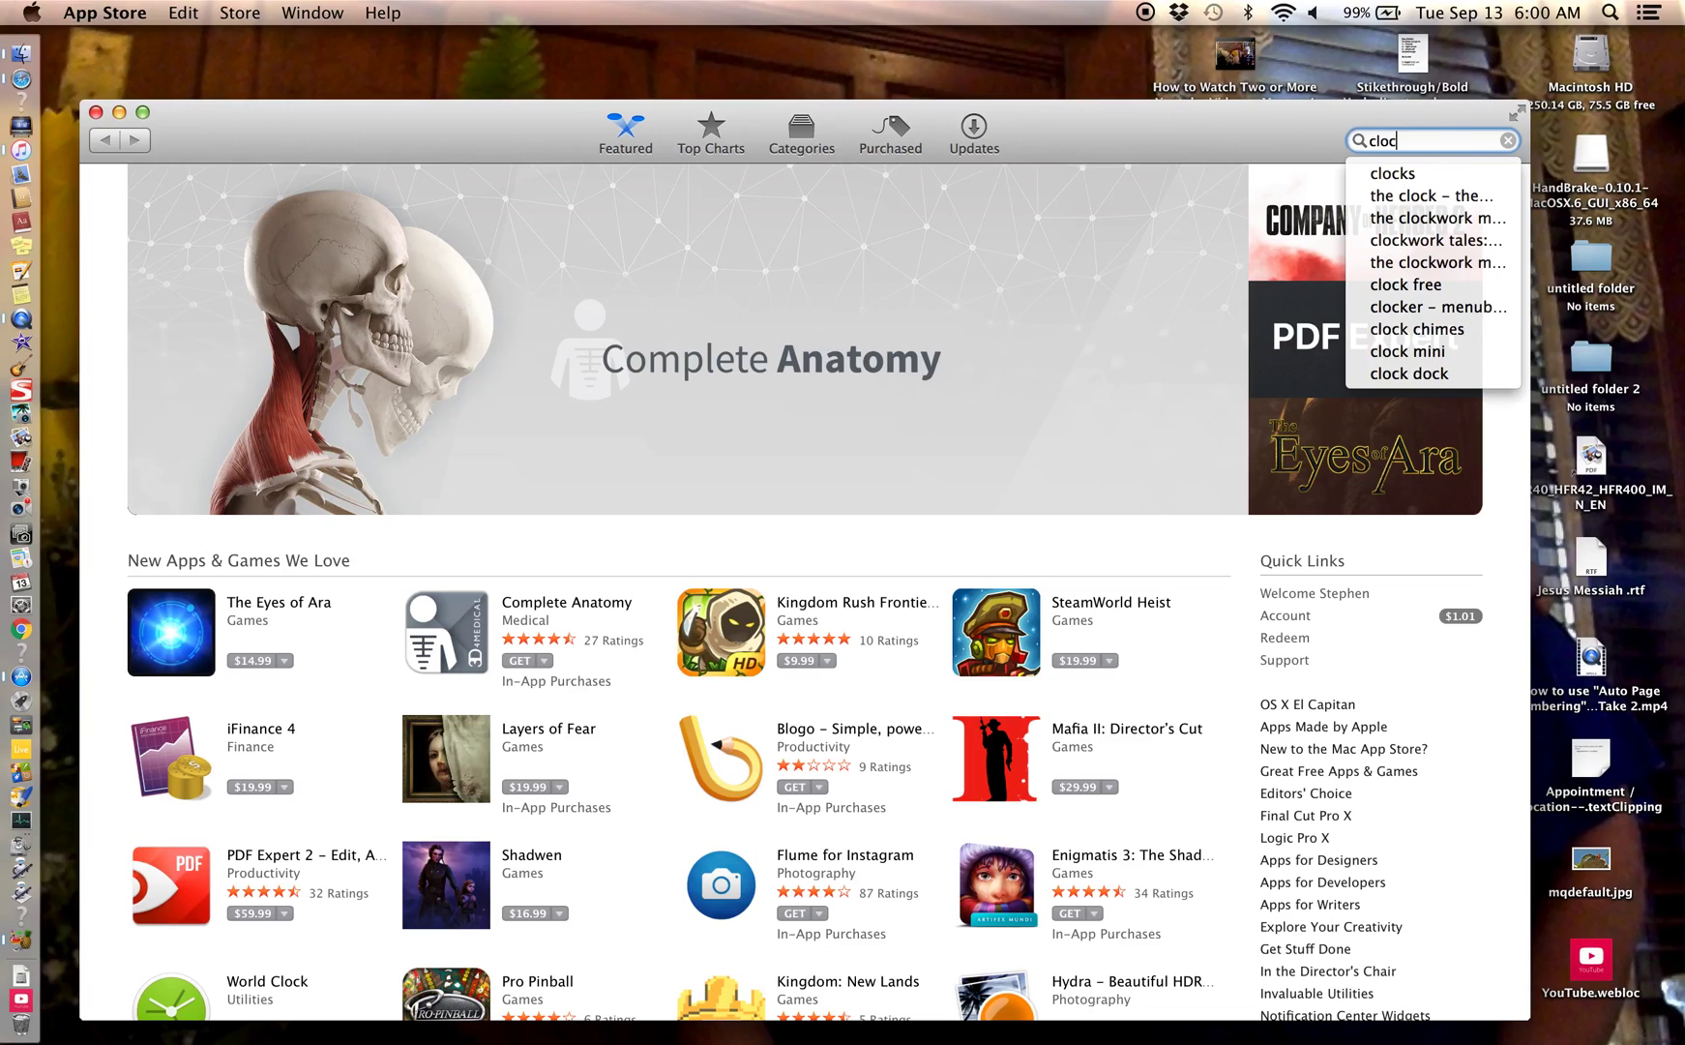
{"action": "type", "text": "ks f"}
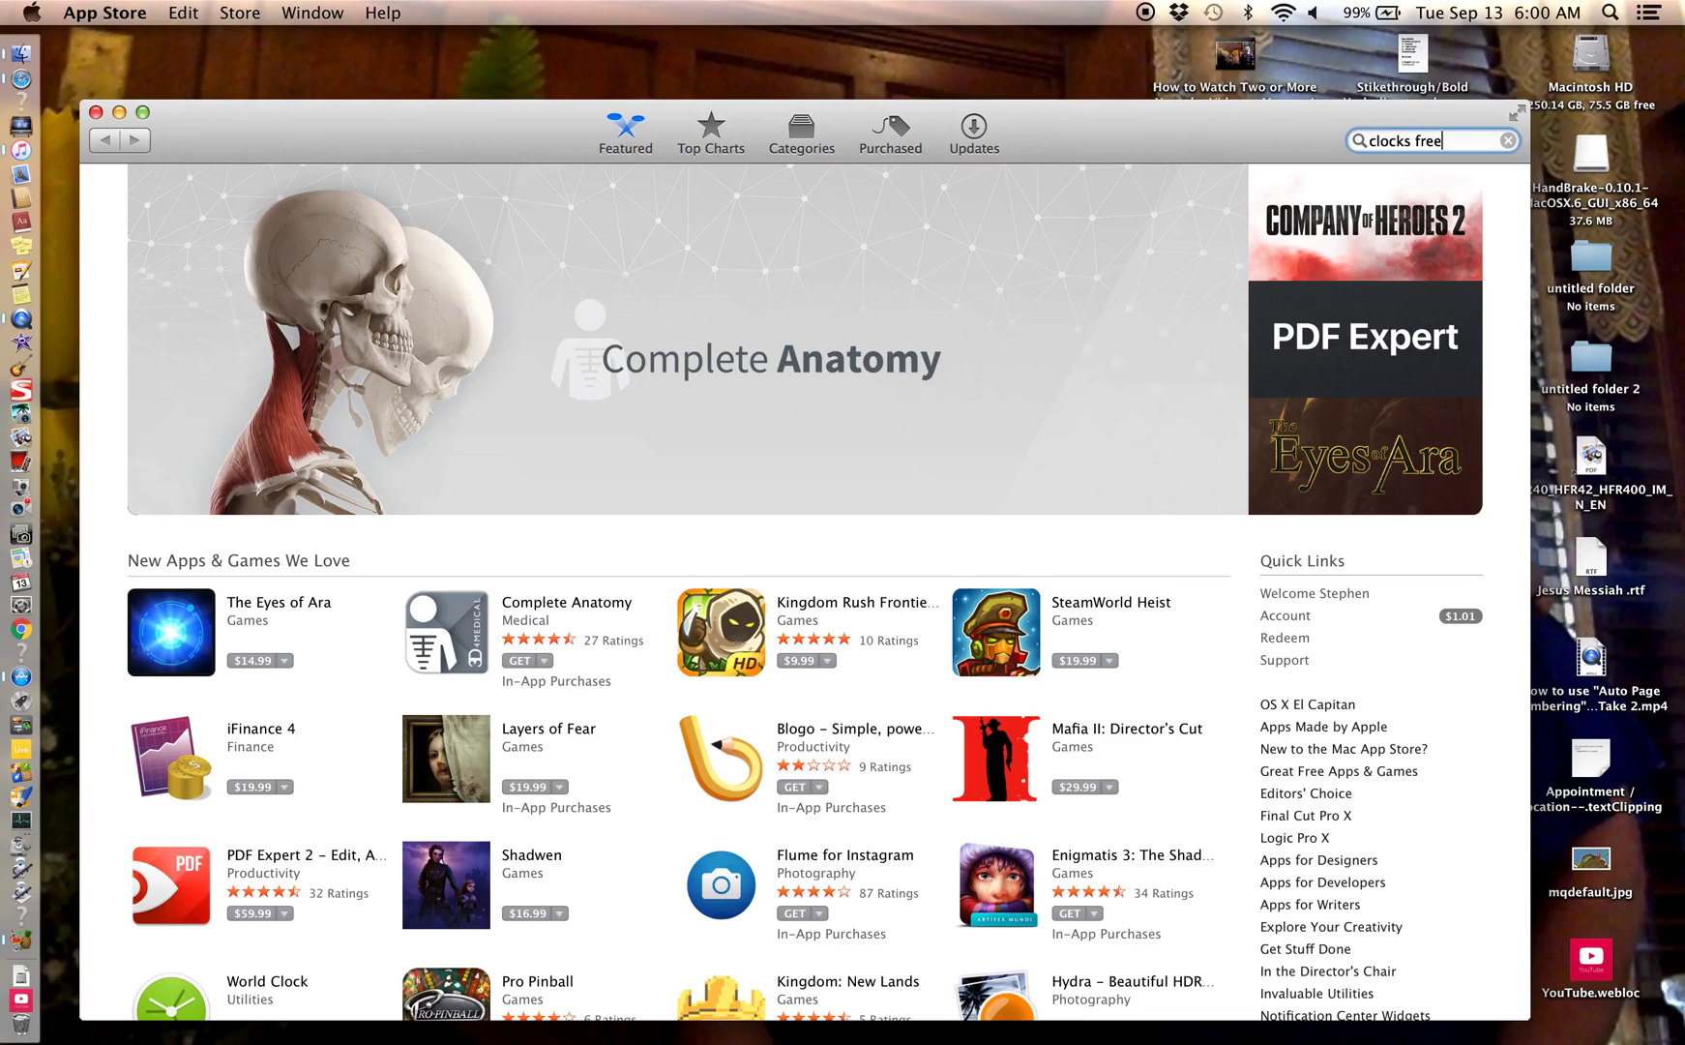
{"action": "type", "text": "ree"}
{"action": "key", "text": "Return"}
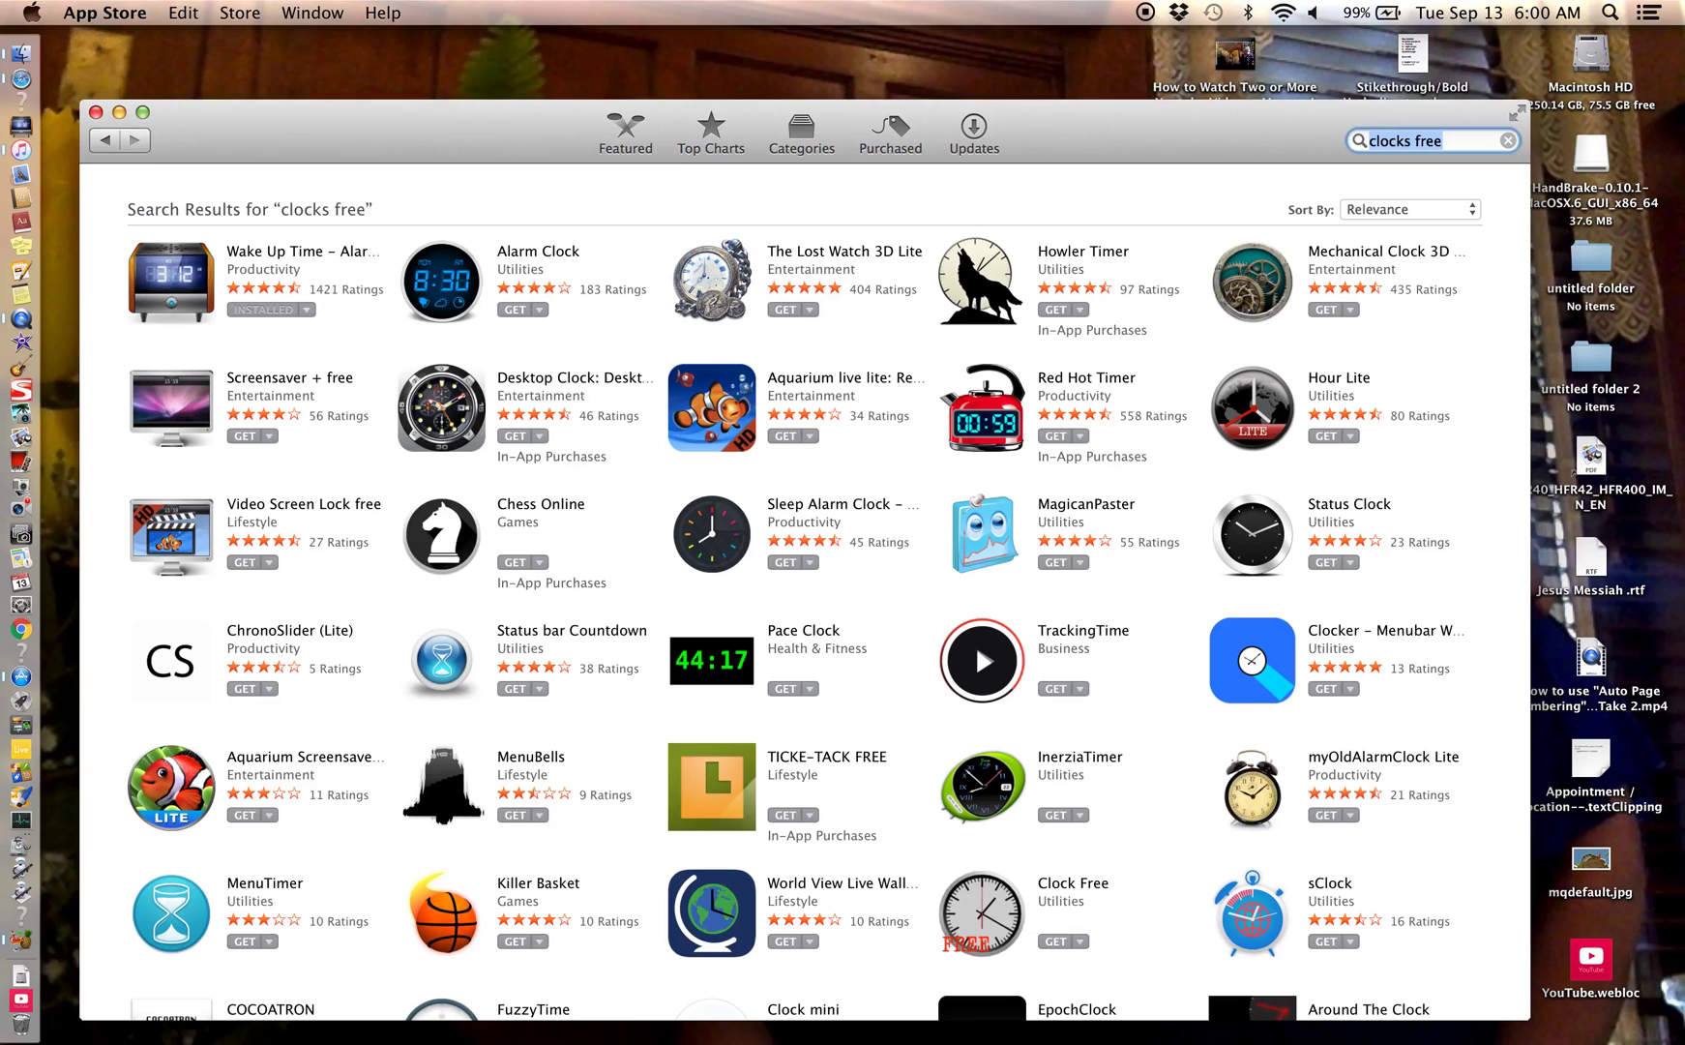
Browse the clock app results, then start clearing the 'clocks free' search text
{"action": "scroll", "coordinate": [1201, 350], "scroll_direction": "down", "scroll_amount": 15}
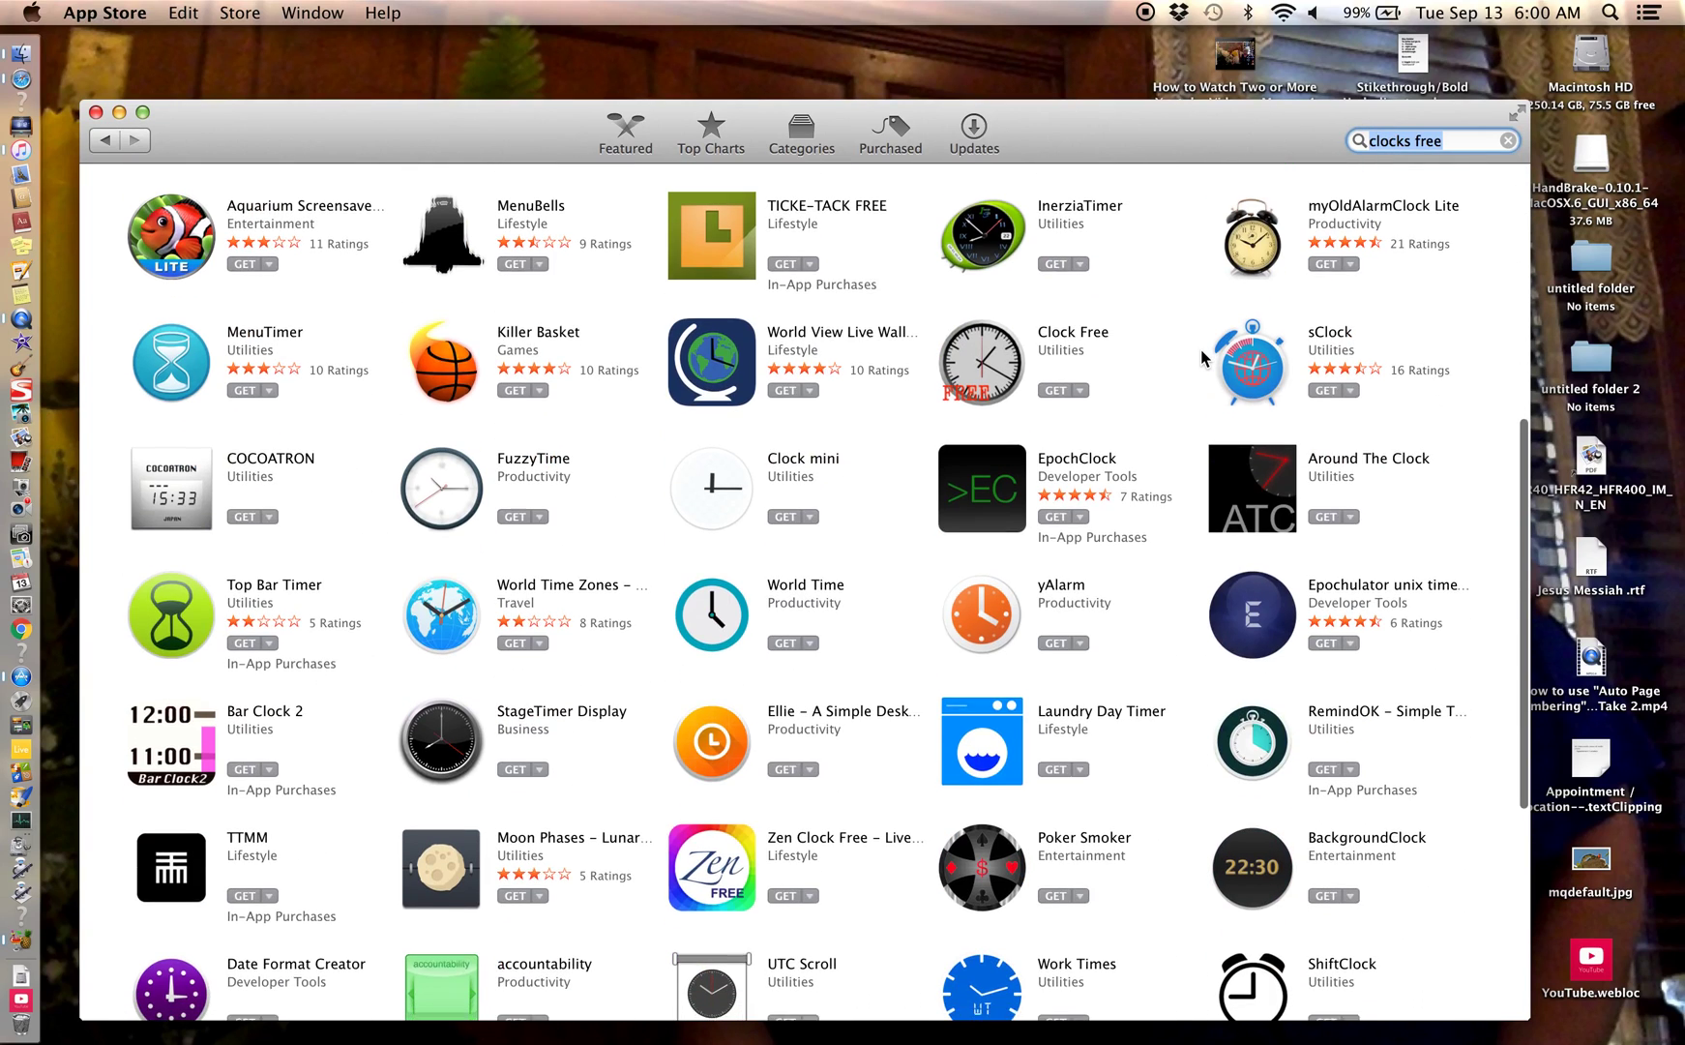
{"action": "scroll", "coordinate": [1201, 351], "scroll_direction": "up", "scroll_amount": 5}
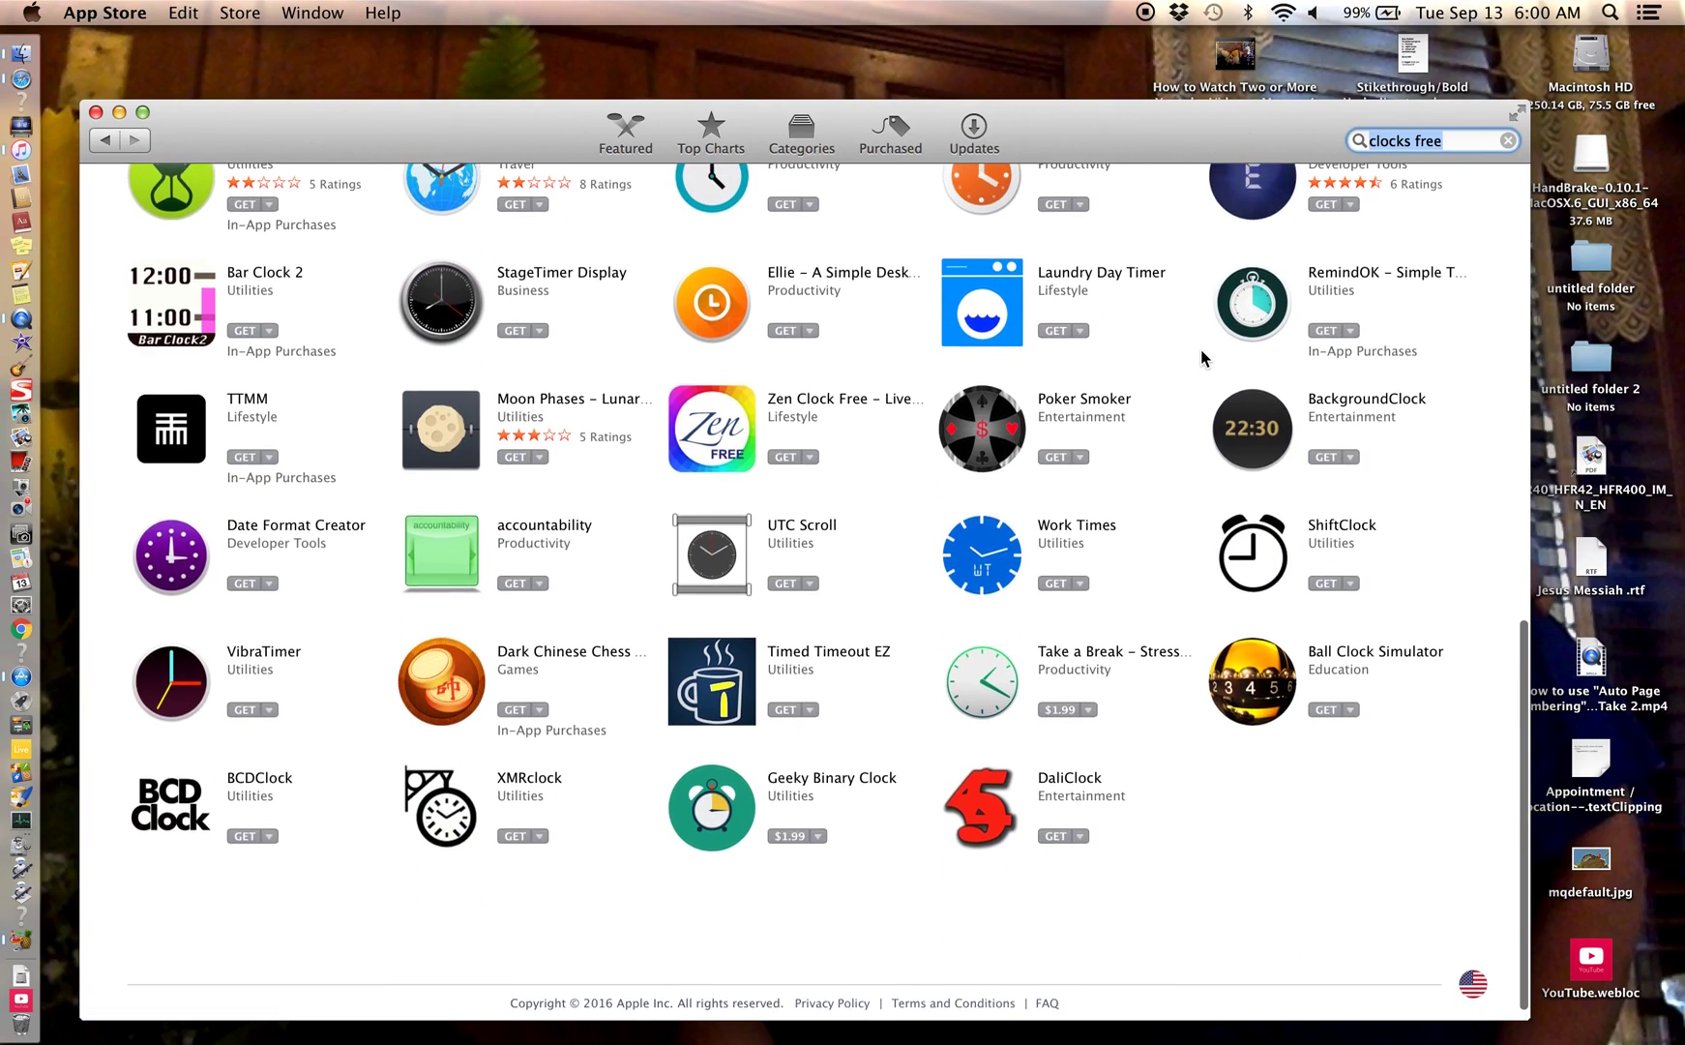
{"action": "scroll", "coordinate": [1202, 351], "scroll_direction": "up", "scroll_amount": 15}
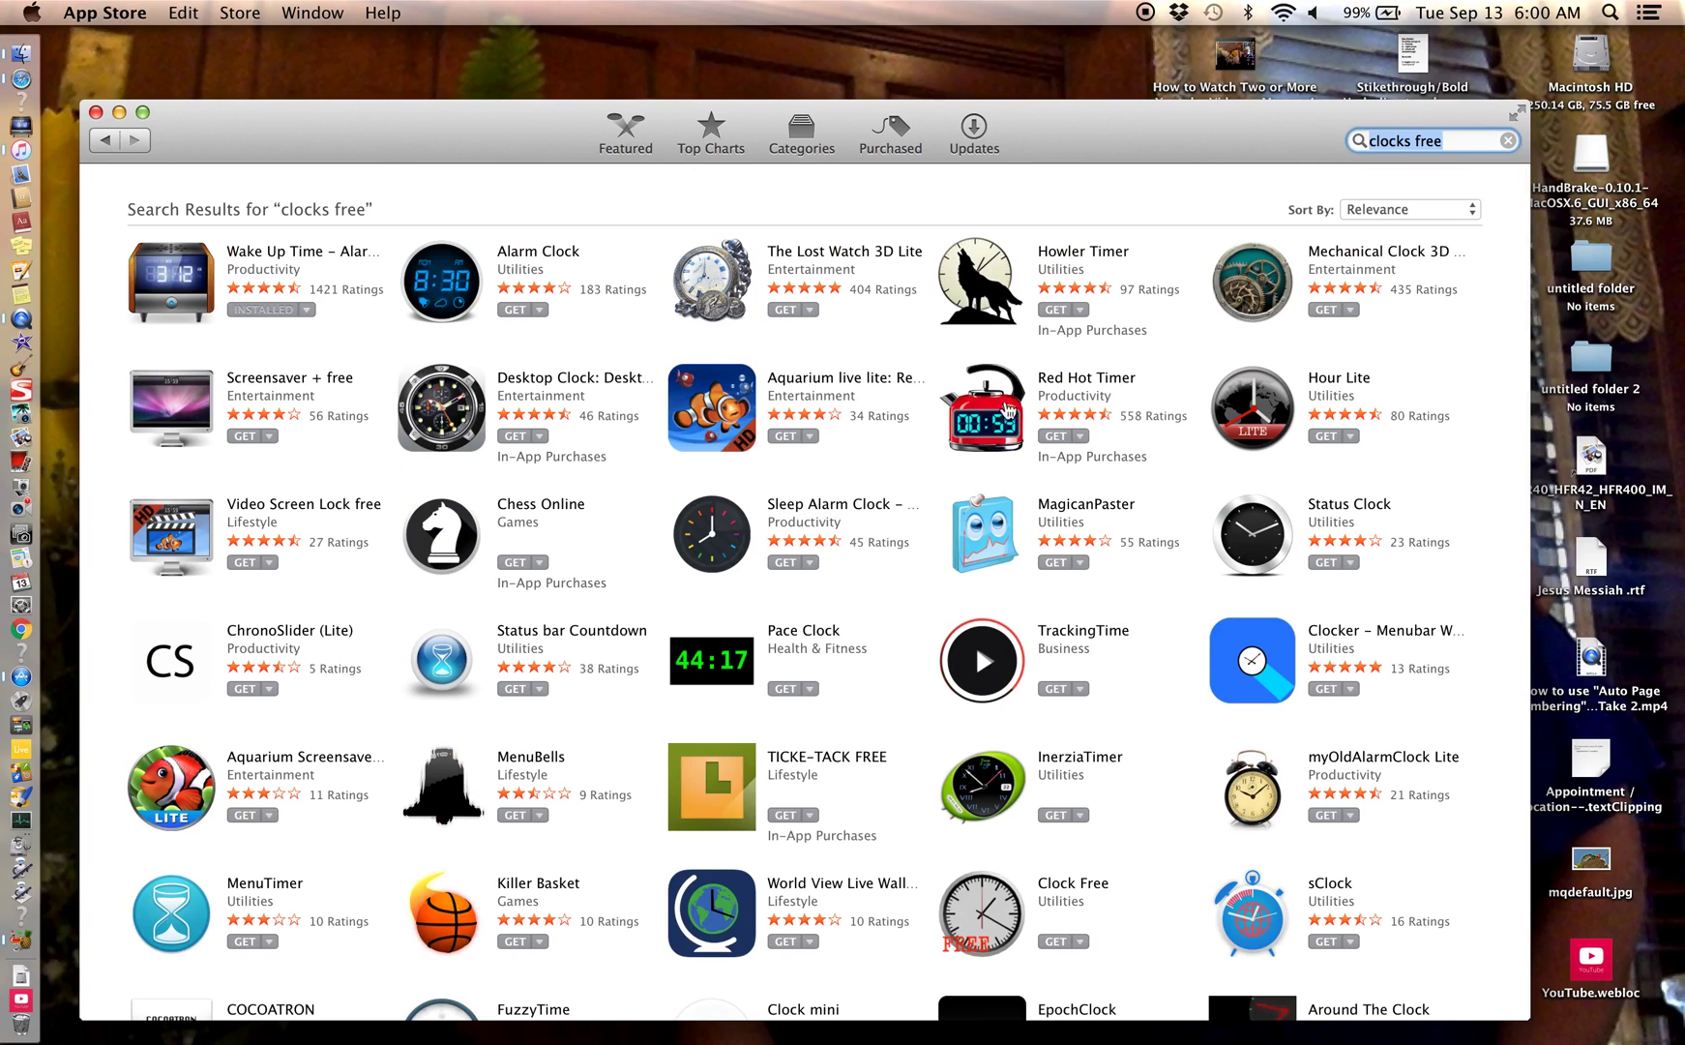
{"action": "scroll", "coordinate": [900, 582], "scroll_direction": "down", "scroll_amount": 20}
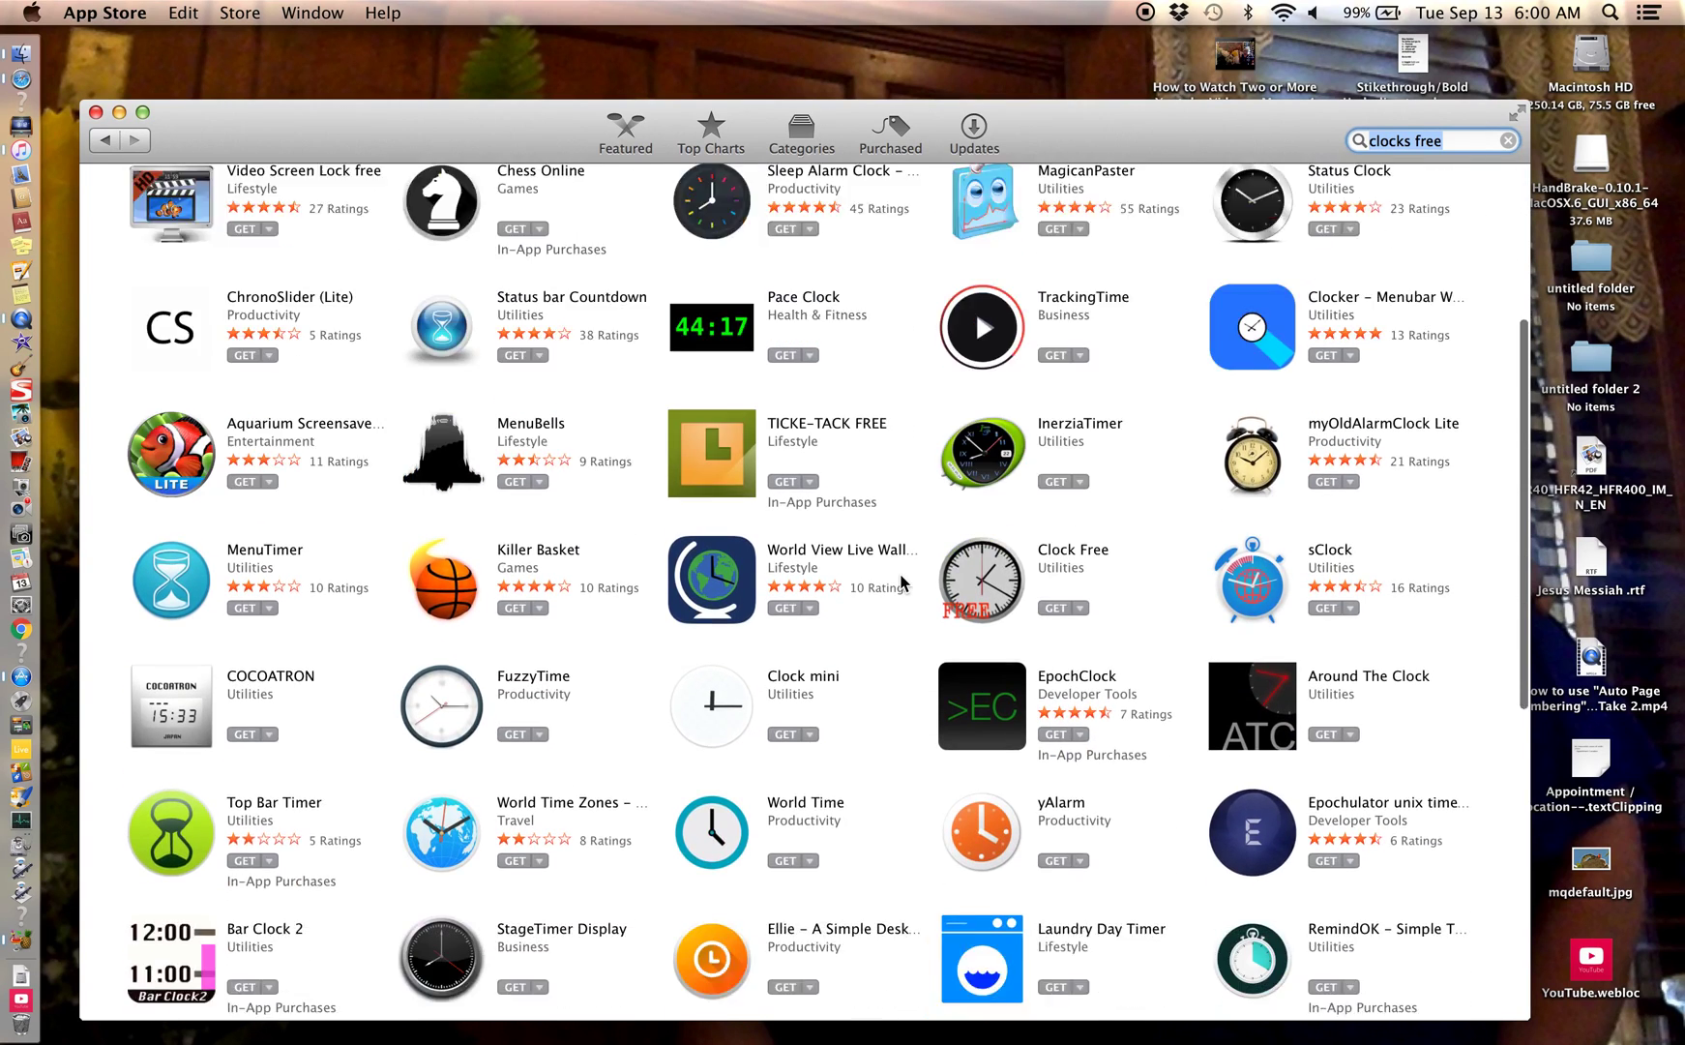
{"action": "scroll", "coordinate": [900, 581], "scroll_direction": "down", "scroll_amount": 3}
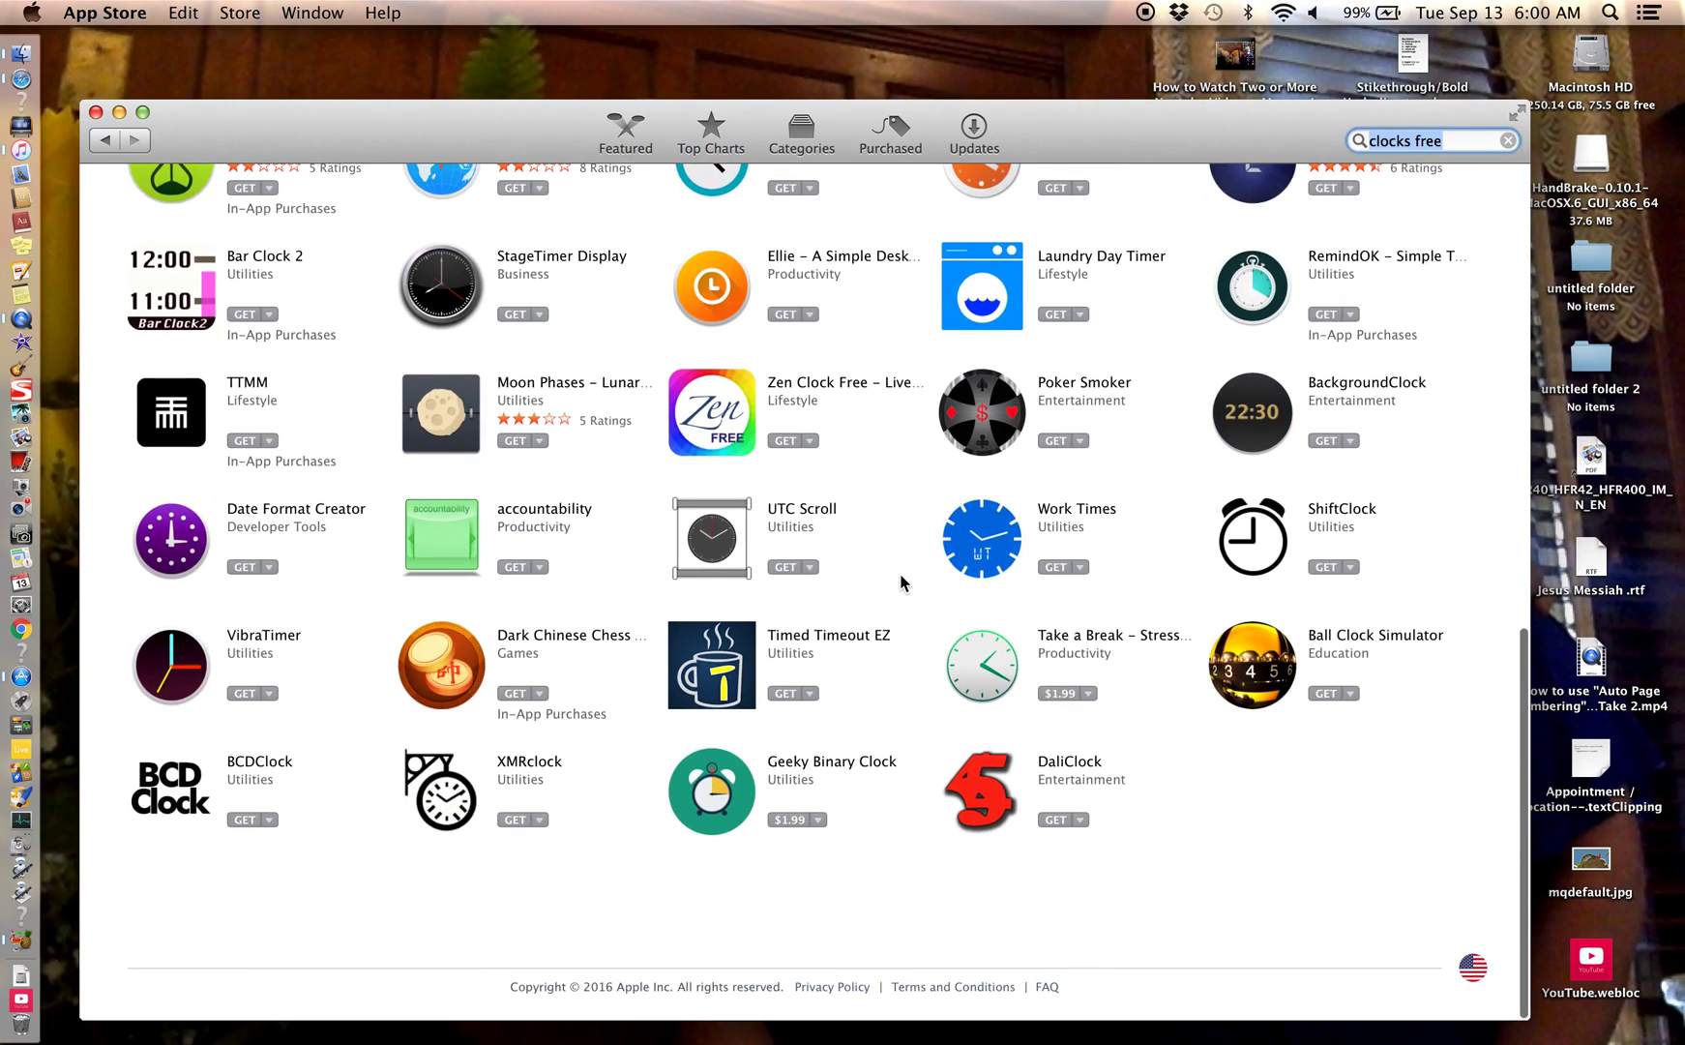
{"action": "scroll", "coordinate": [901, 582], "scroll_direction": "up", "scroll_amount": 15}
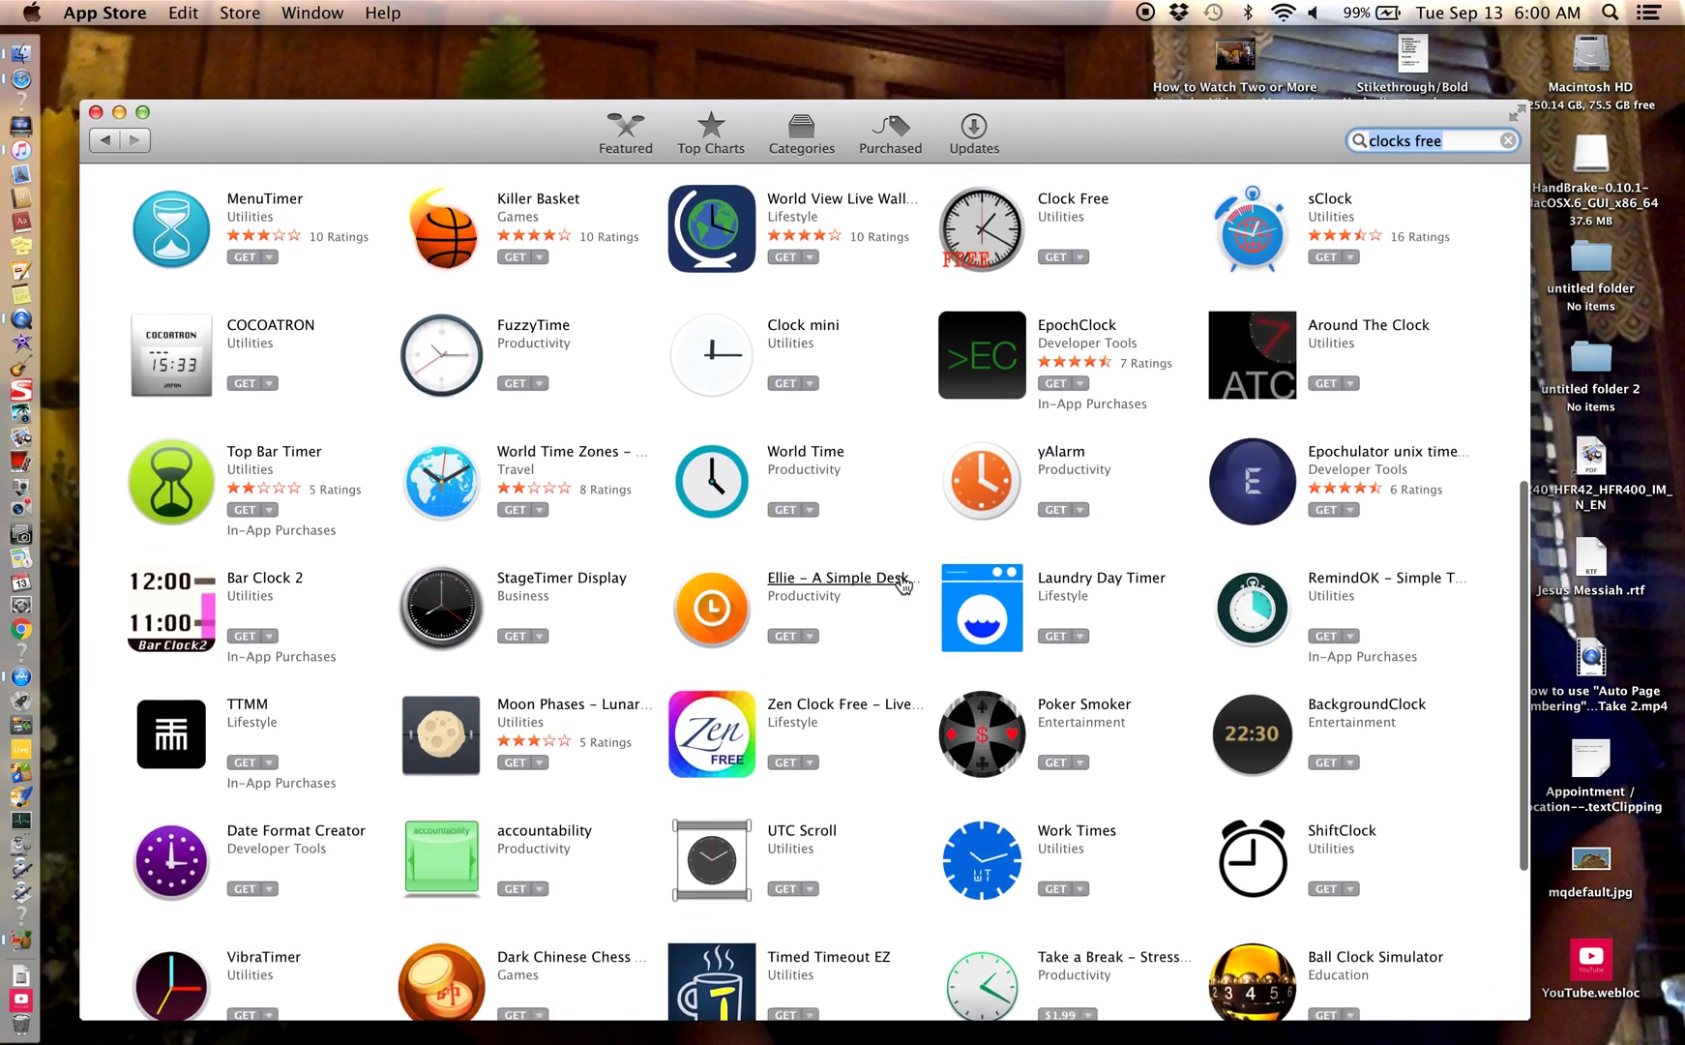
{"action": "scroll", "coordinate": [900, 582], "scroll_direction": "up", "scroll_amount": 7}
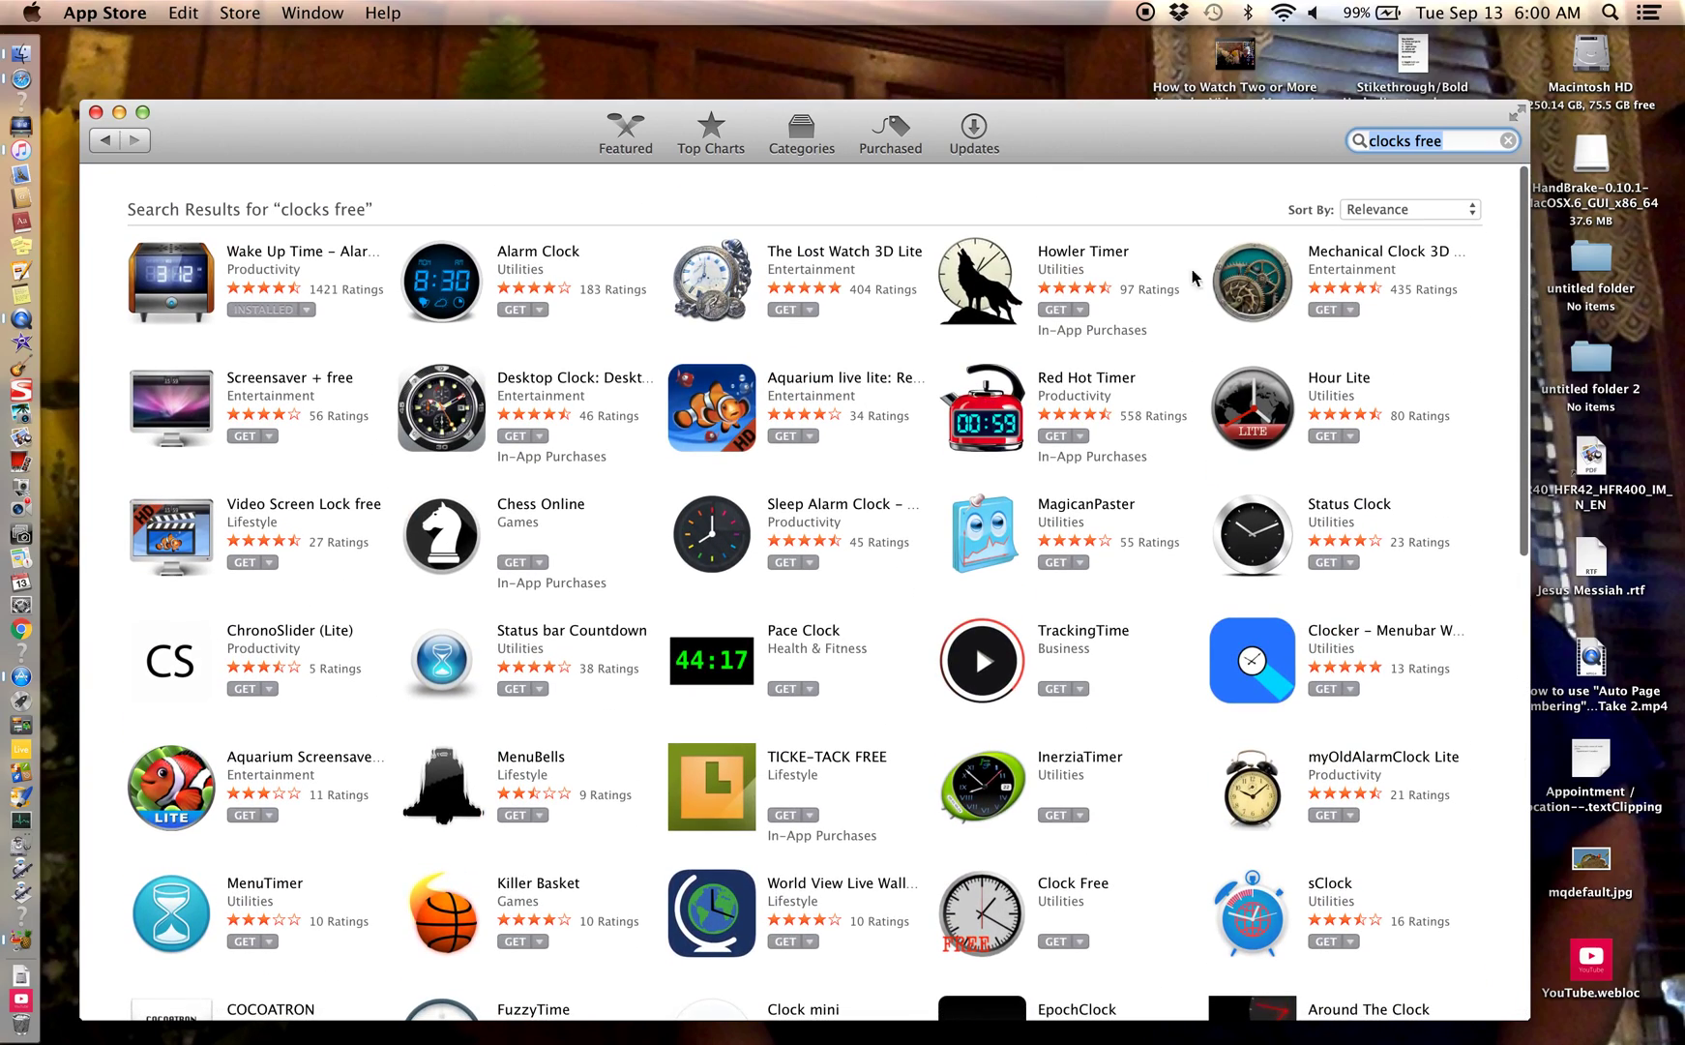
{"action": "left_click", "coordinate": [1474, 148]}
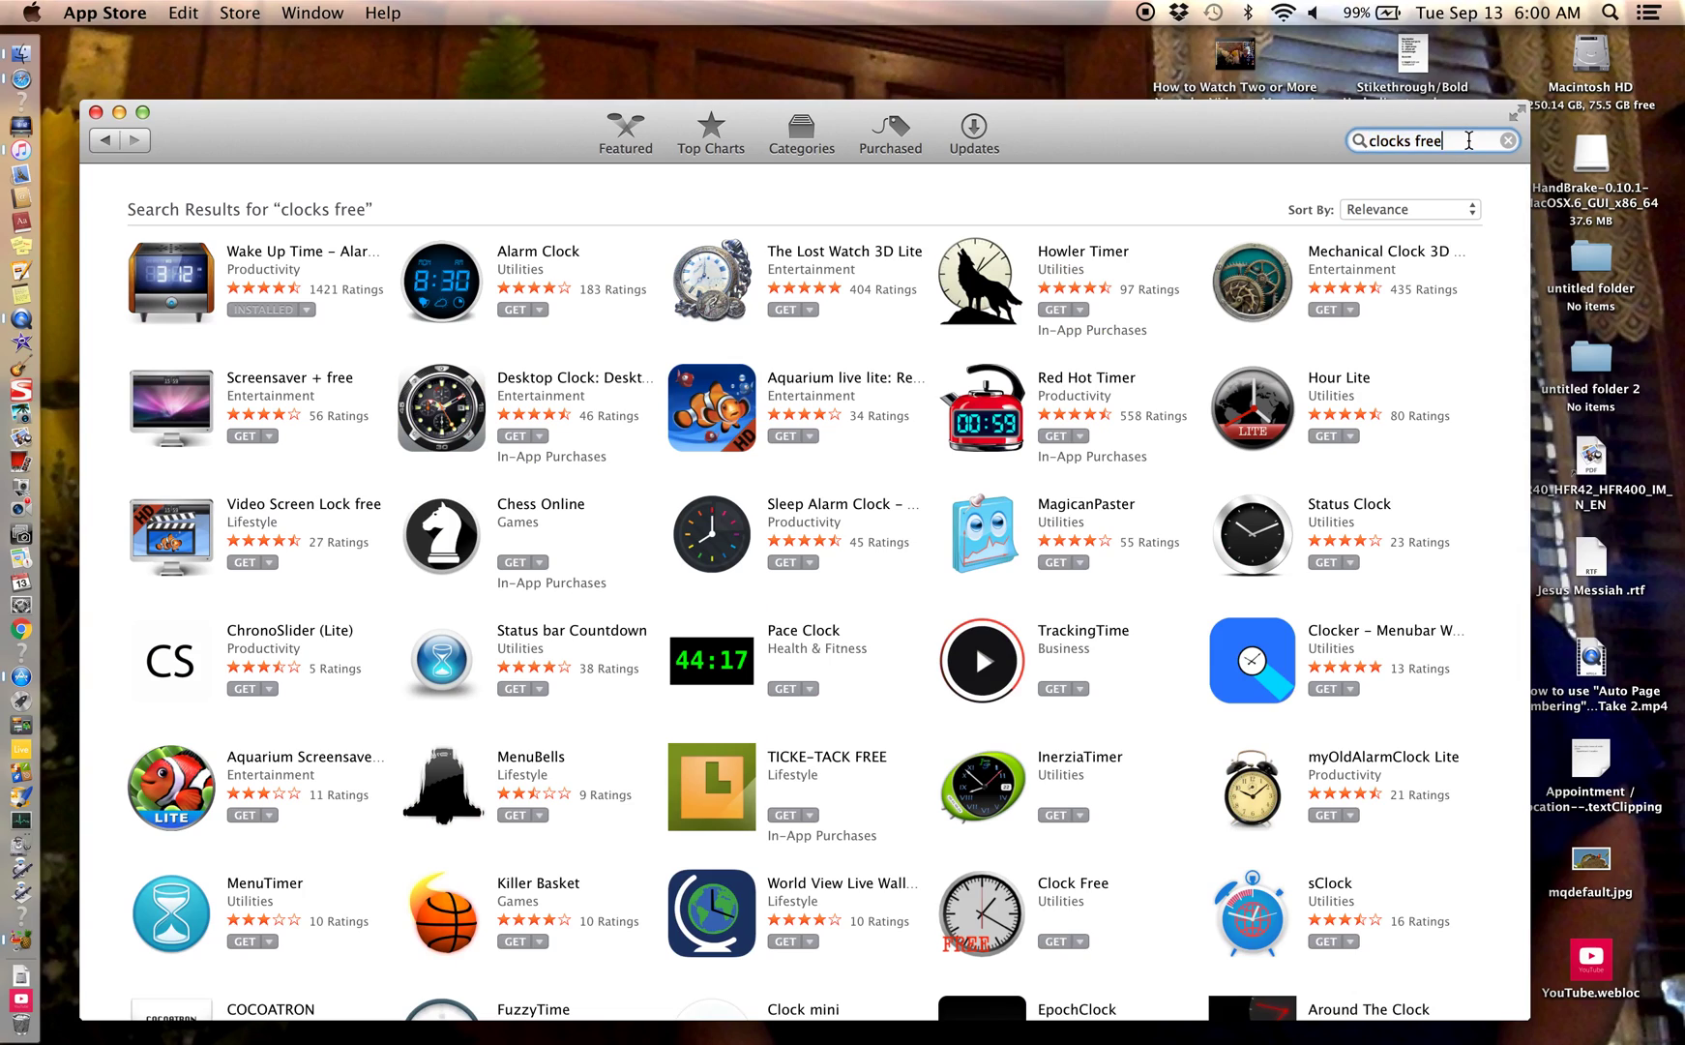
{"action": "key", "text": "BackSpace"}
{"action": "key", "text": "BackSpace"}
{"action": "key", "text": "BackSpace"}
{"action": "key", "text": "BackSpace"}
{"action": "key", "text": "BackSpace"}
{"action": "key", "text": "BackSpace"}
{"action": "key", "text": "BackSpace"}
{"action": "key", "text": "BackSpace"}
{"action": "key", "text": "BackSpace"}
Search for 'classroom timer' and install the Classroom Timer app
{"action": "type", "text": "cla"}
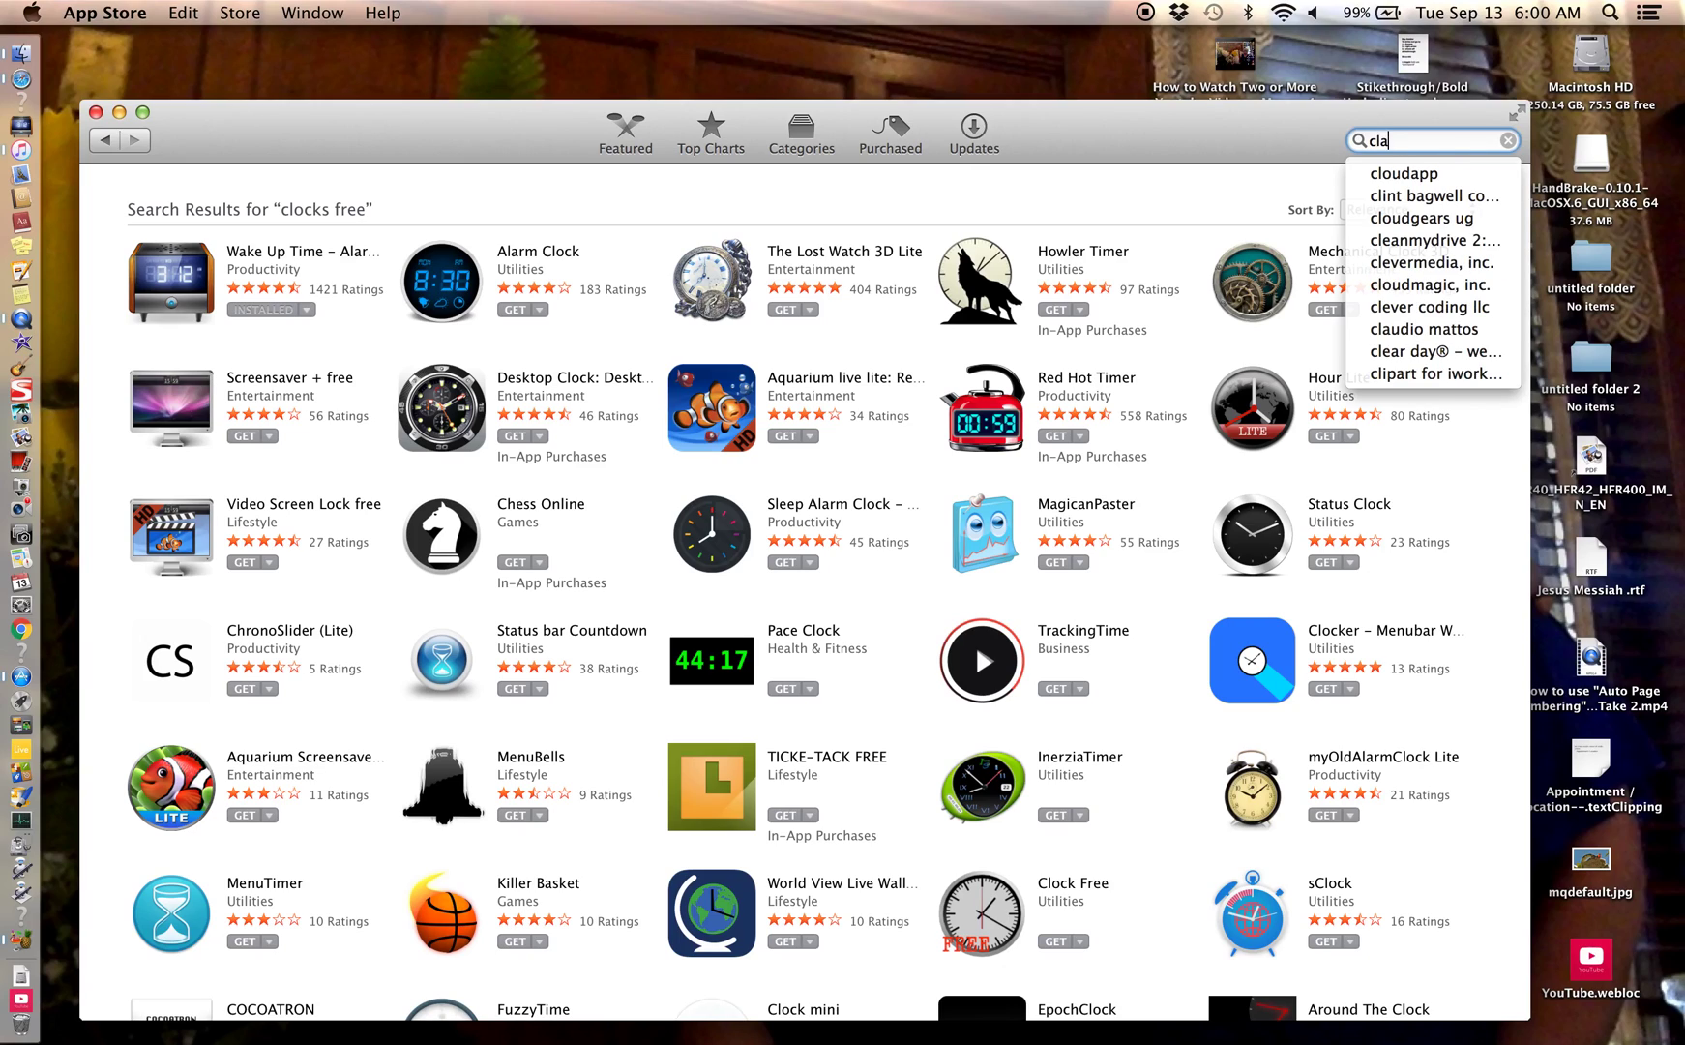
{"action": "type", "text": "ssroom "}
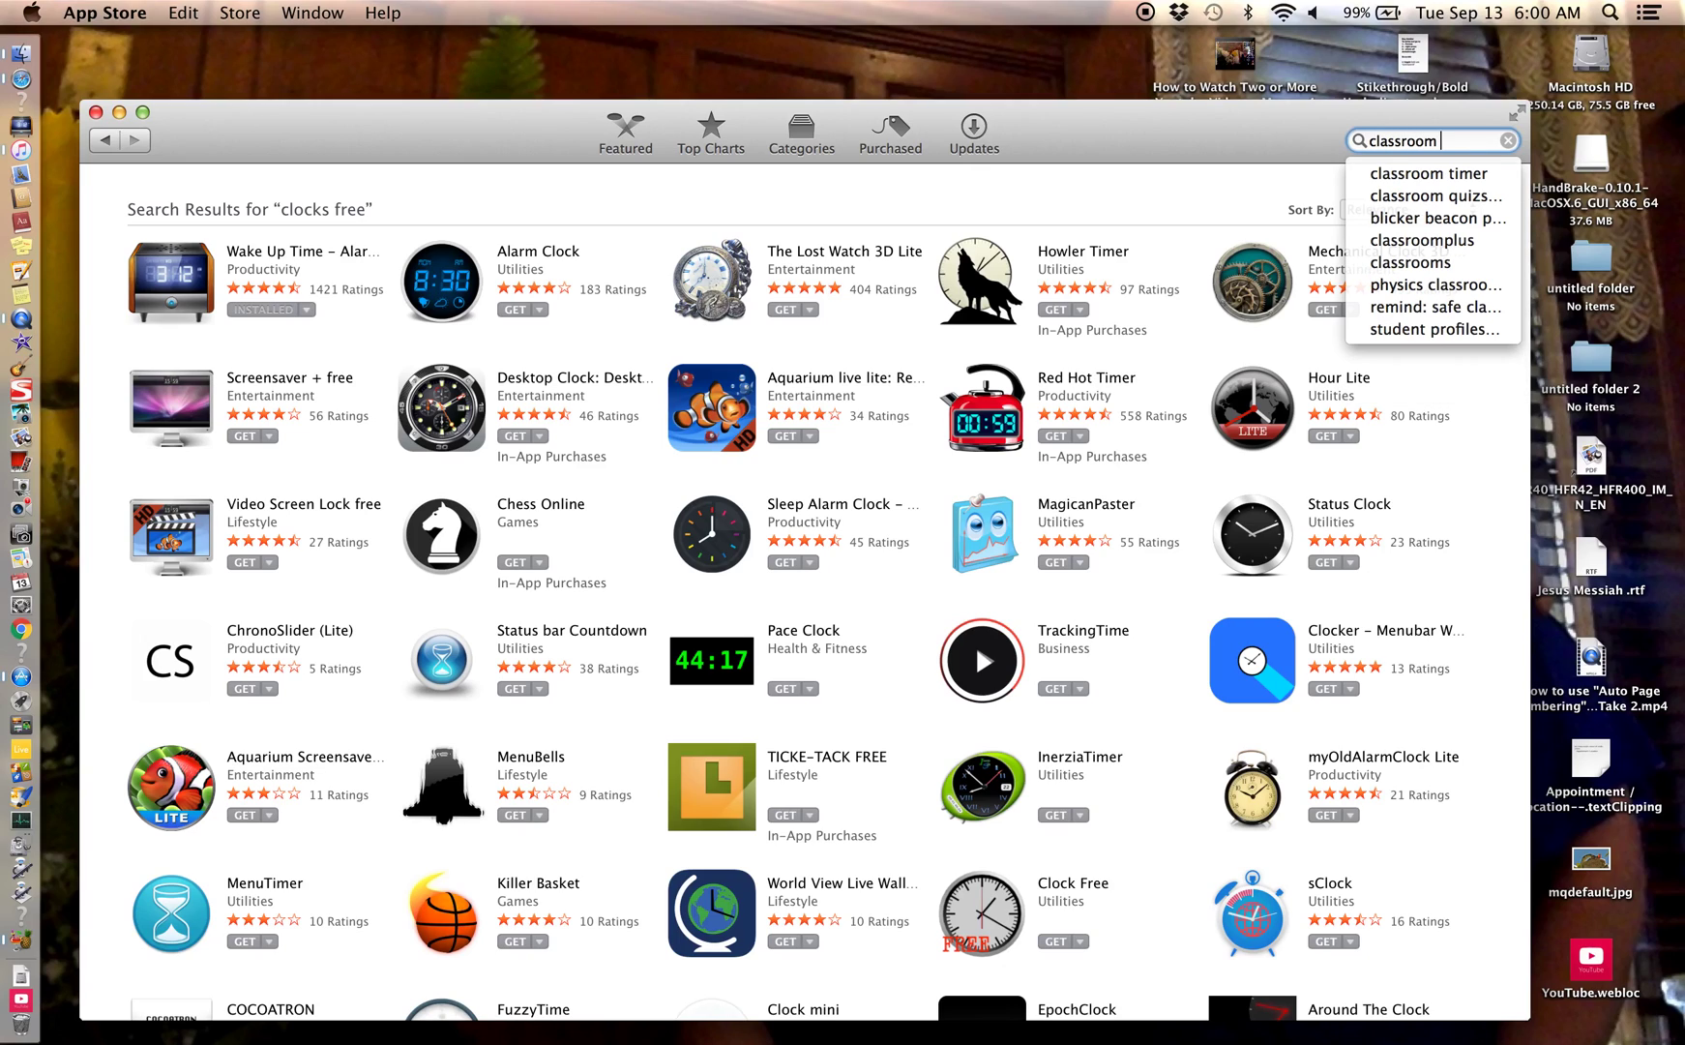
{"action": "type", "text": "timer"}
{"action": "key", "text": "Return"}
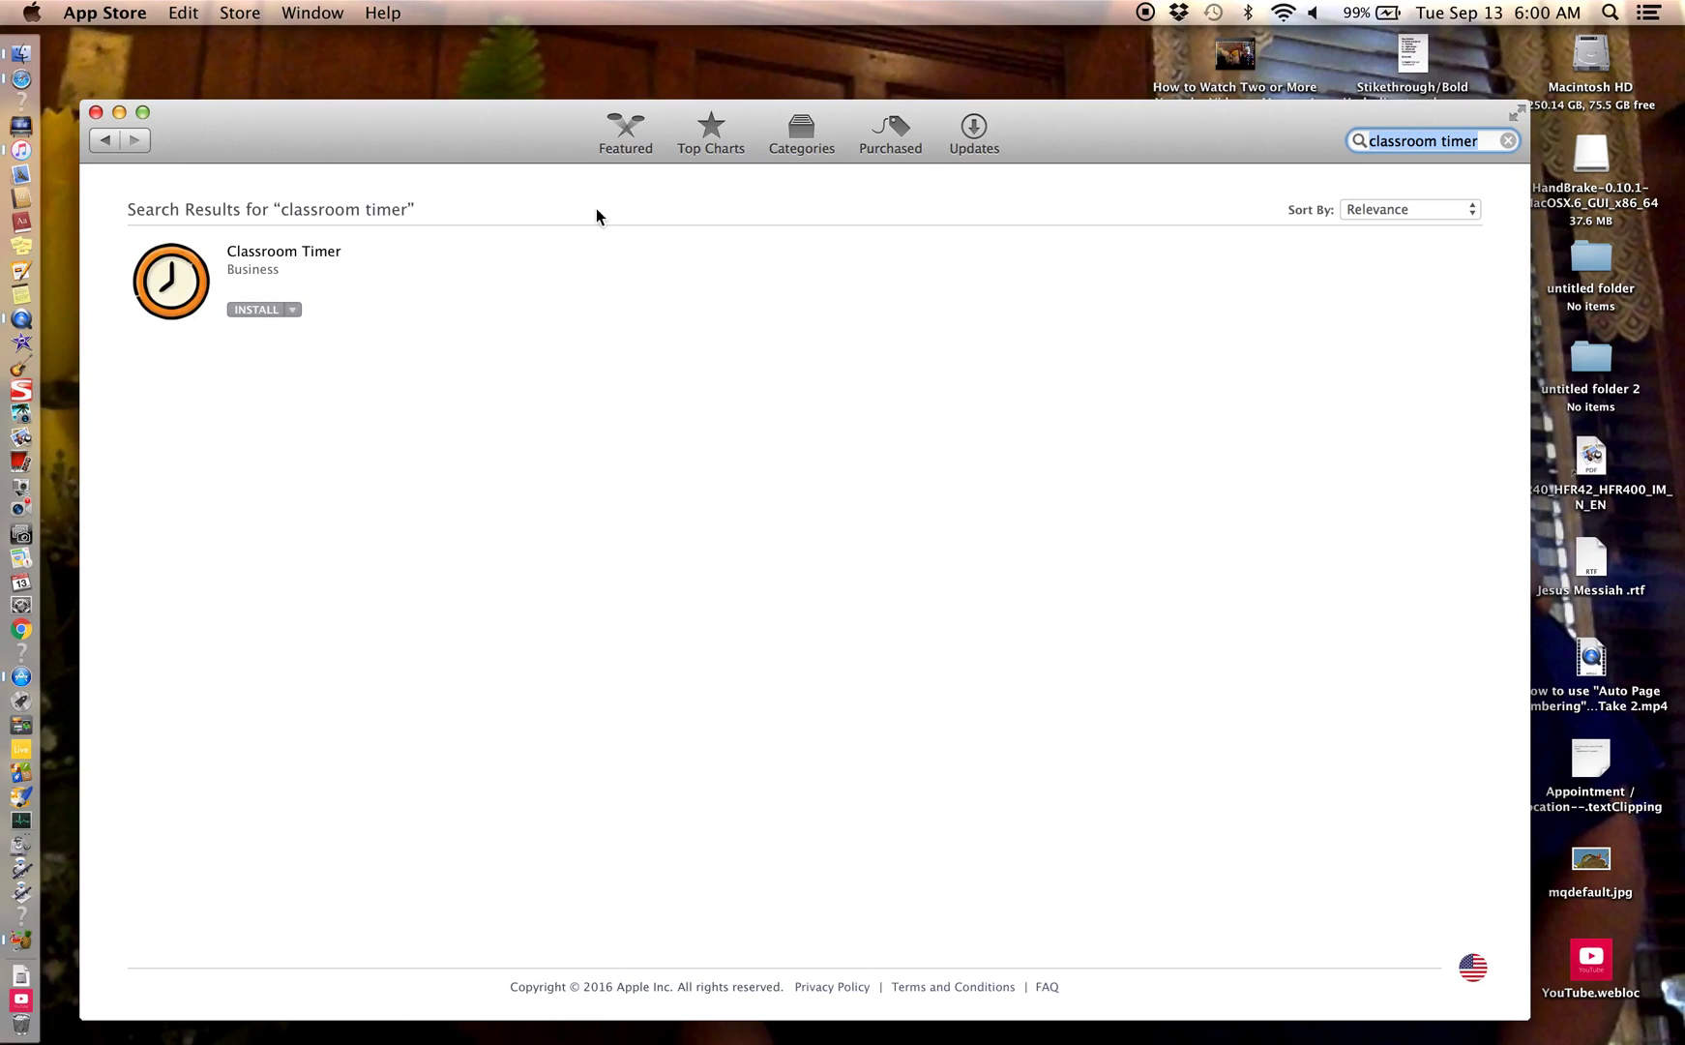
{"action": "left_click", "coordinate": [246, 309]}
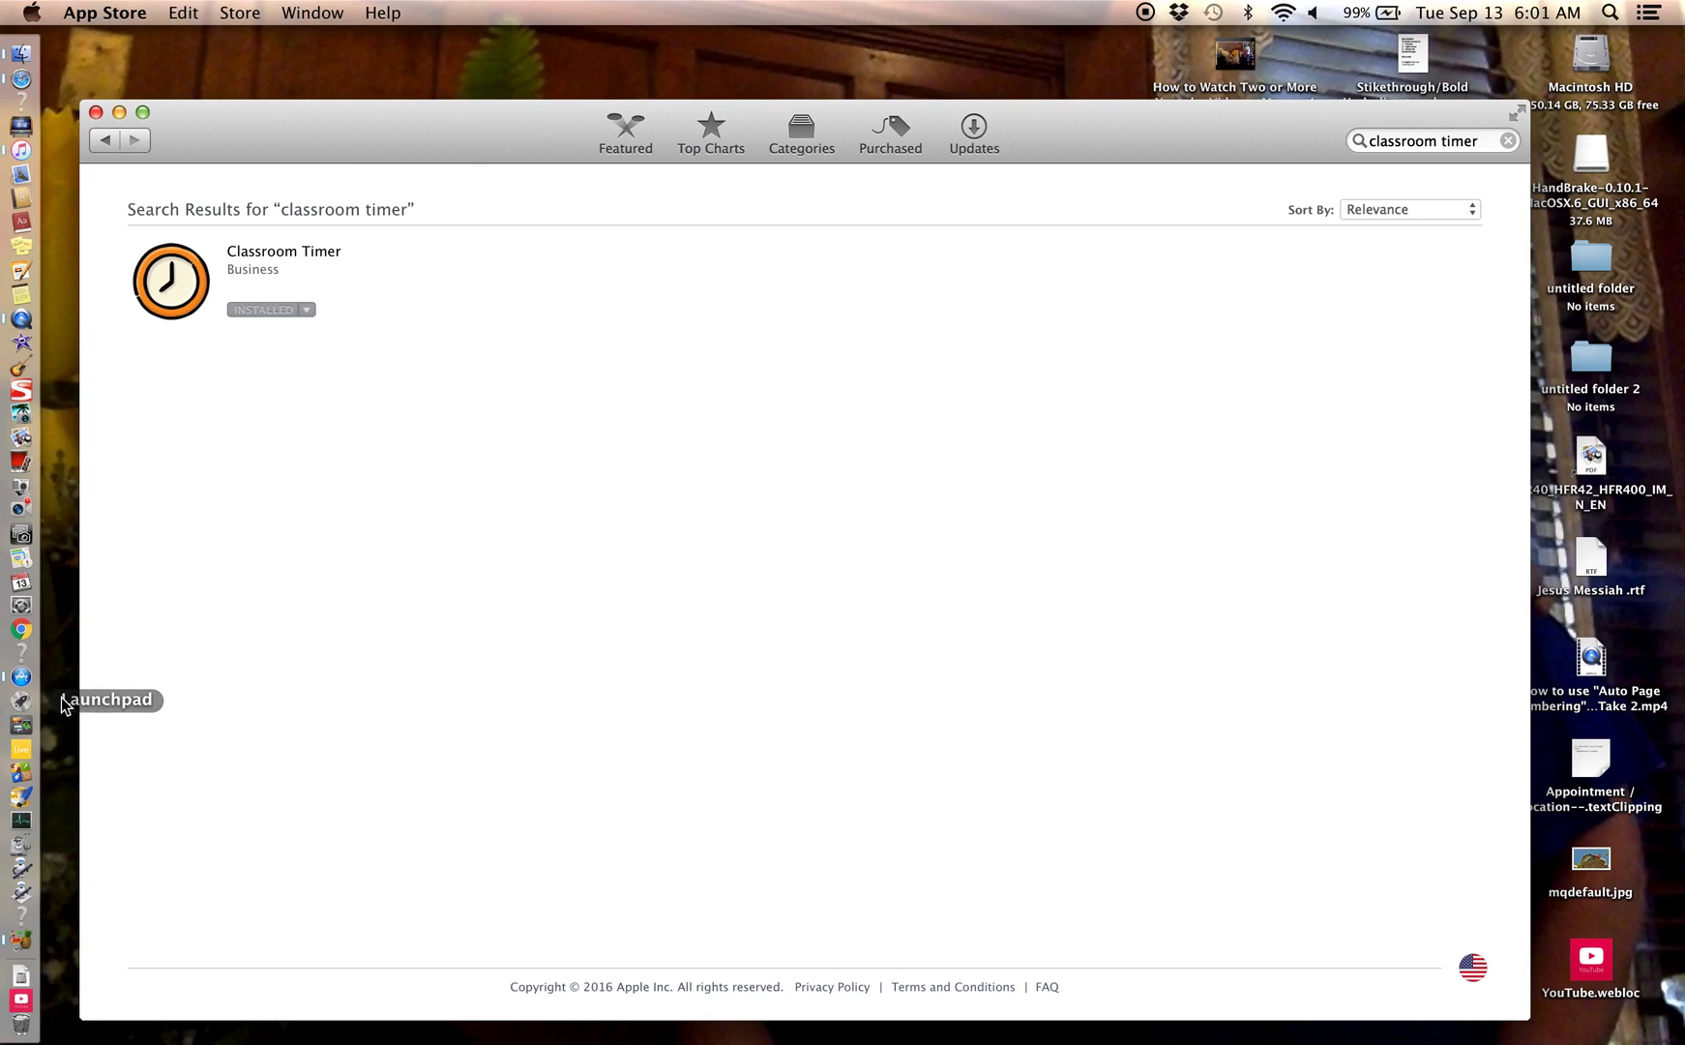
Close the App Store and drag Classroom Timer from Launchpad onto the Dock
{"action": "left_click", "coordinate": [96, 113]}
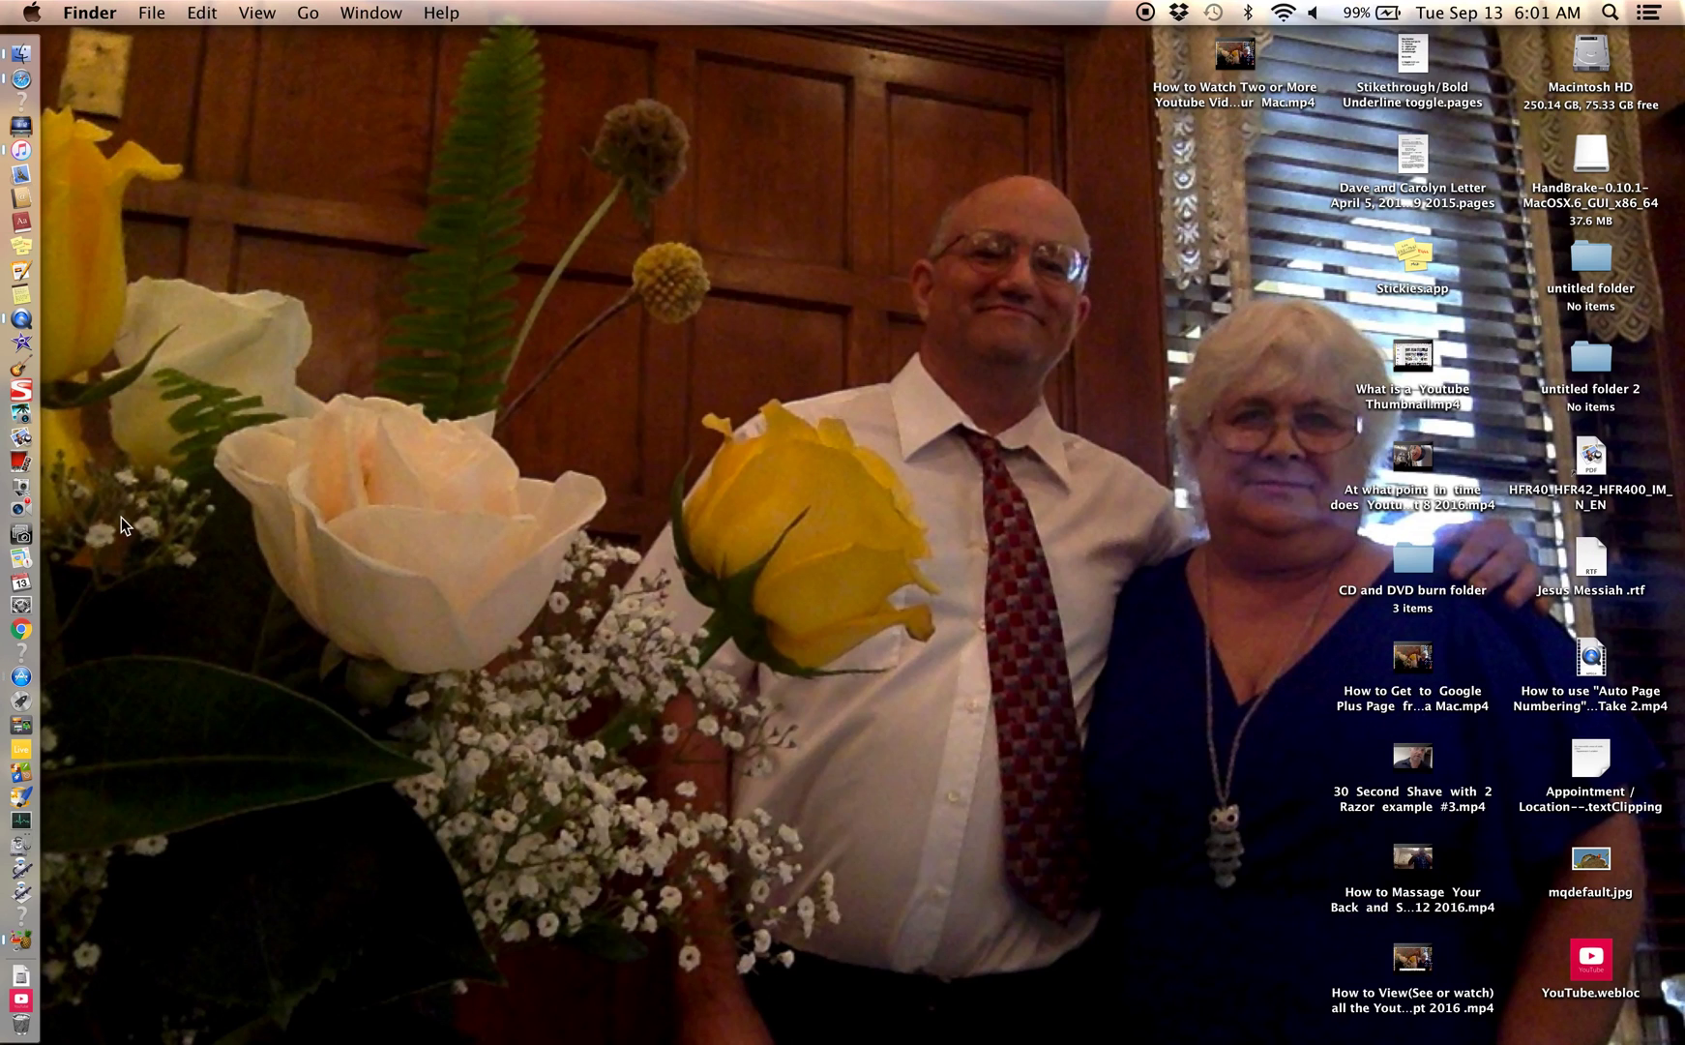
{"action": "left_click", "coordinate": [23, 709]}
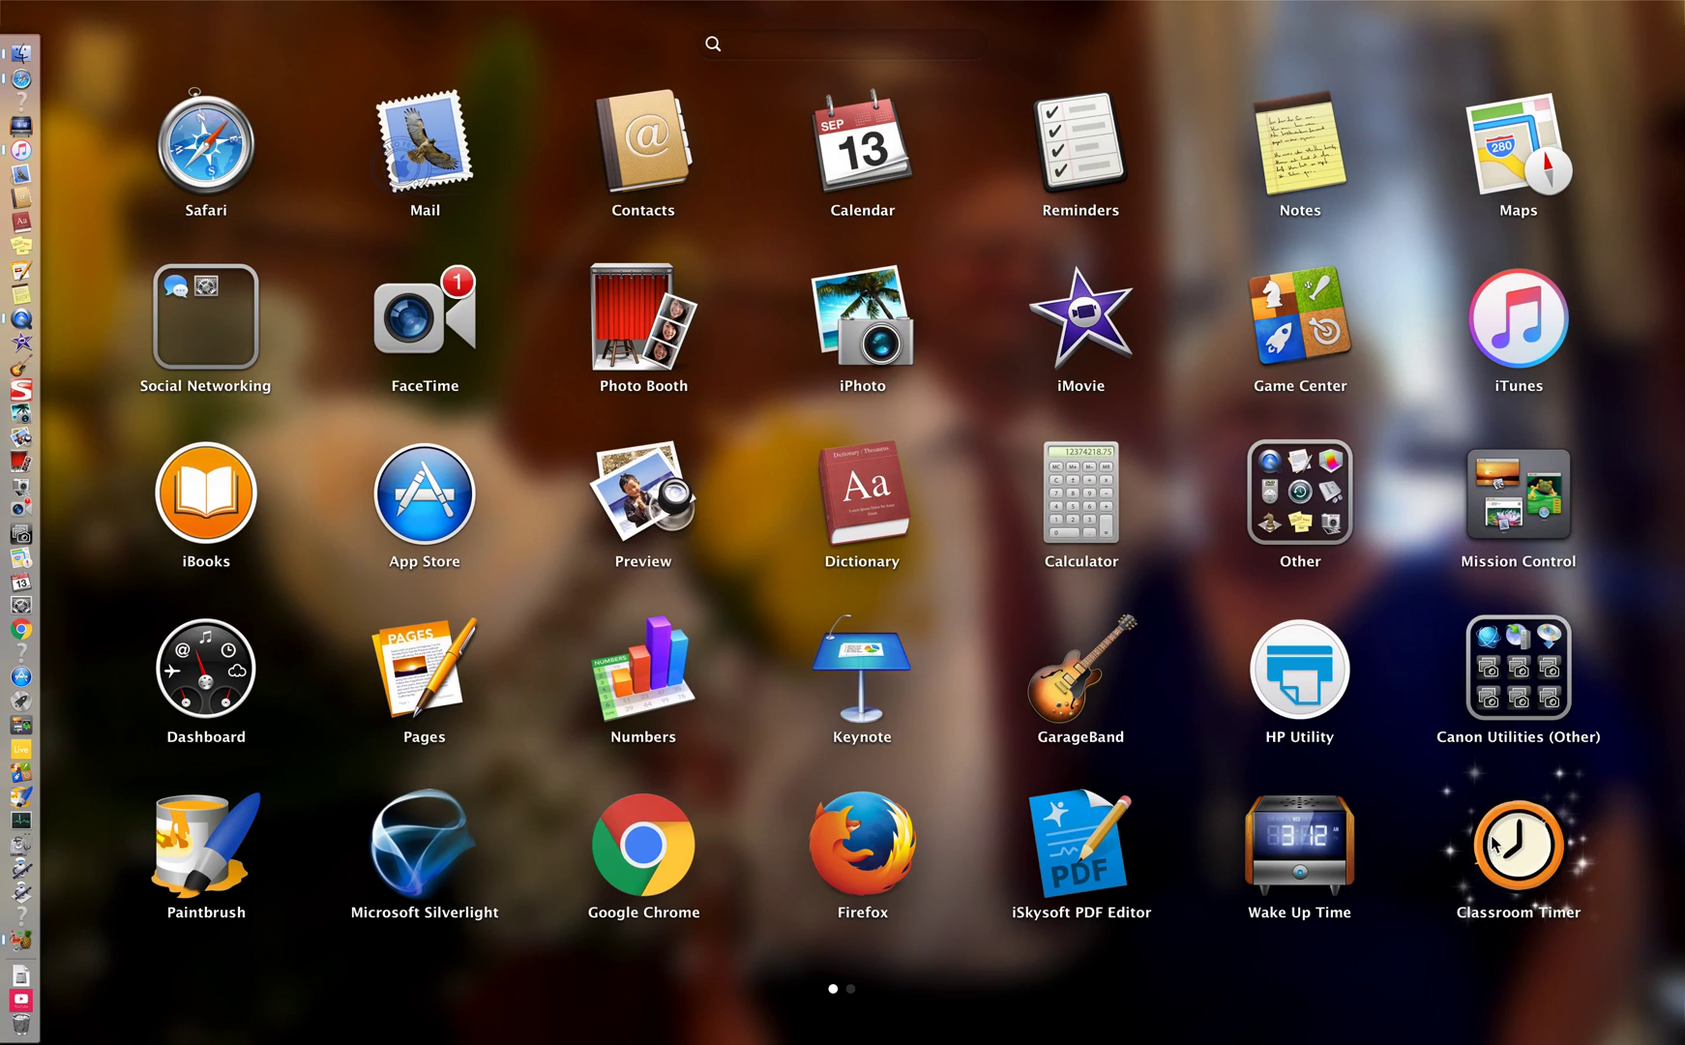
{"action": "left_click_drag", "start_coordinate": [1512, 848], "coordinate": [49, 624]}
{"action": "left_click_drag", "start_coordinate": [180, 681], "coordinate": [12, 571]}
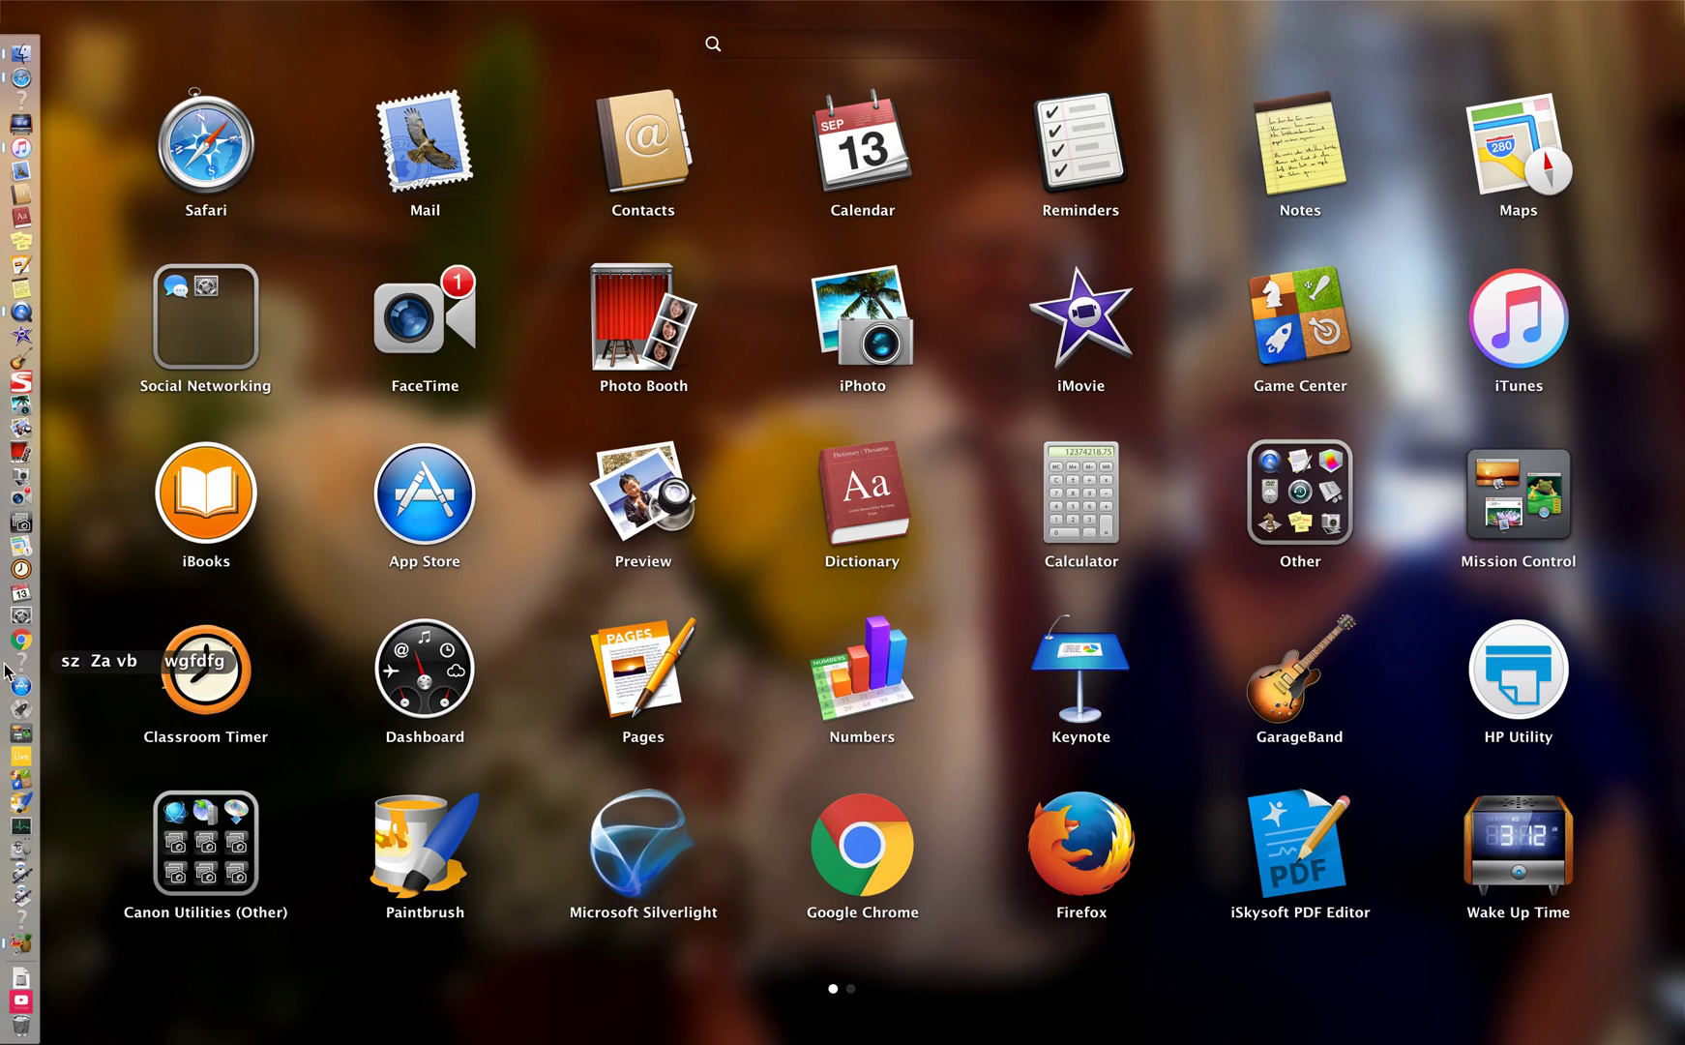
Launch Classroom Timer, move its window toward the screen centre, and switch to Stopwatch
{"action": "left_click", "coordinate": [22, 571]}
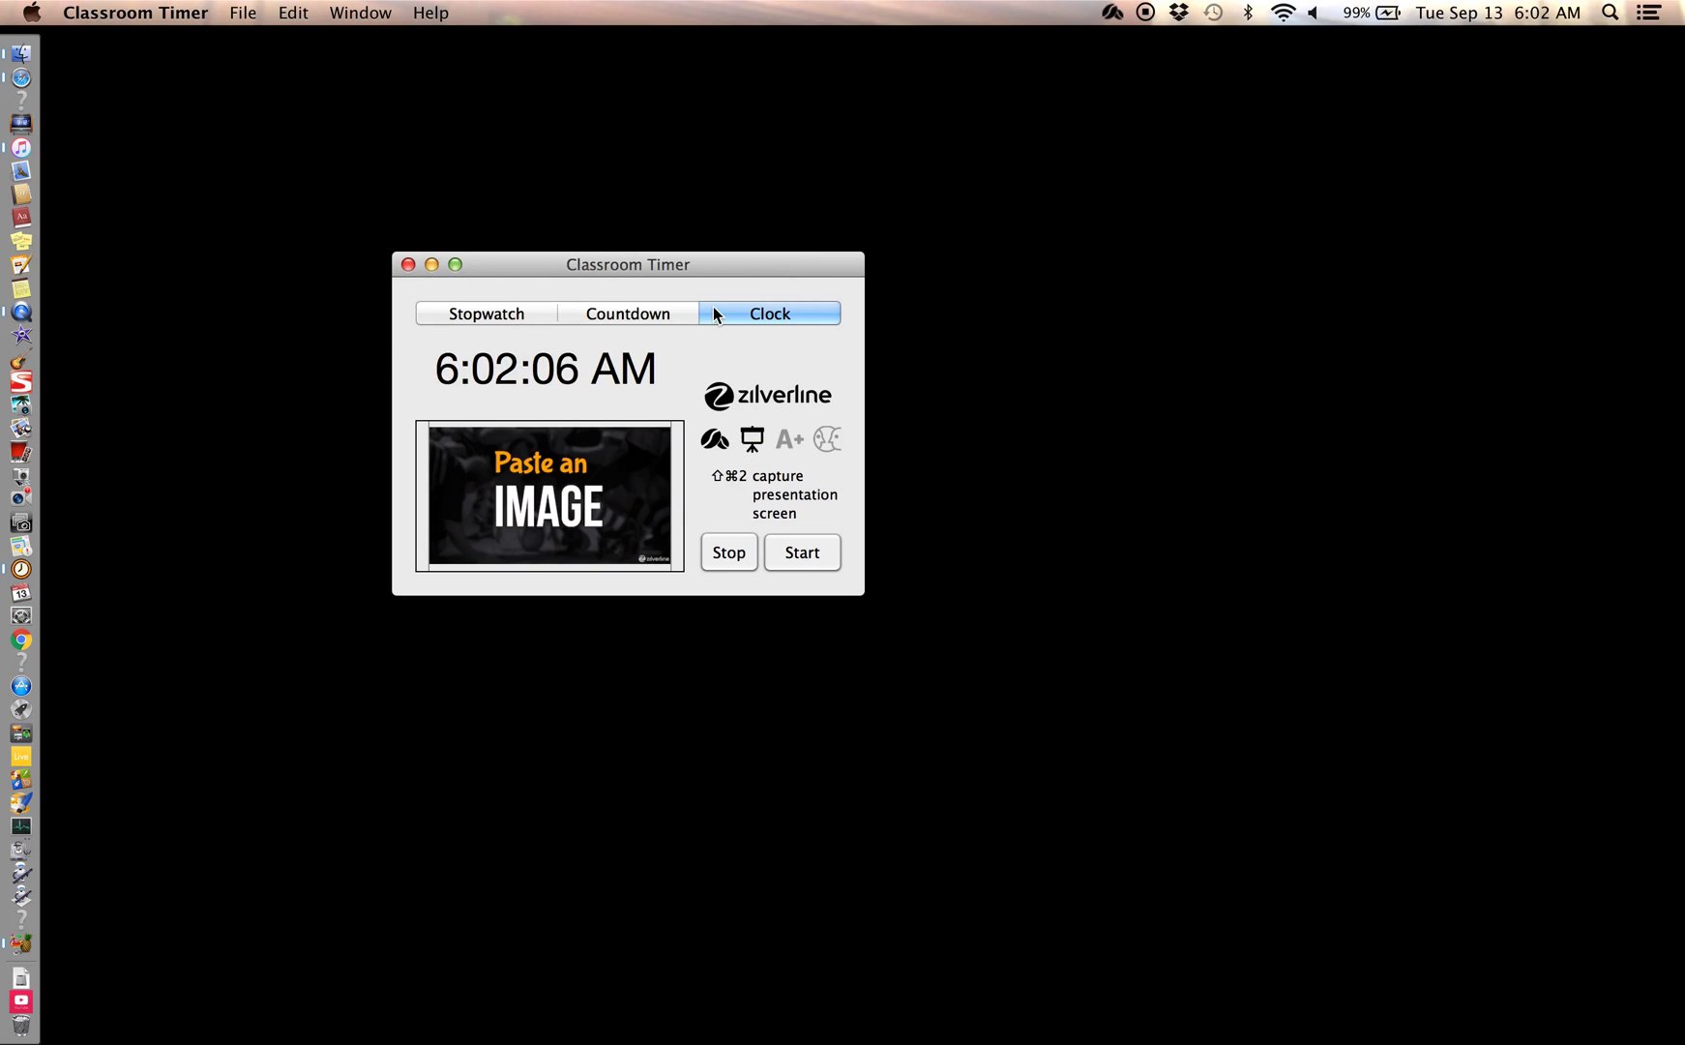
{"action": "left_click_drag", "start_coordinate": [731, 261], "coordinate": [885, 541]}
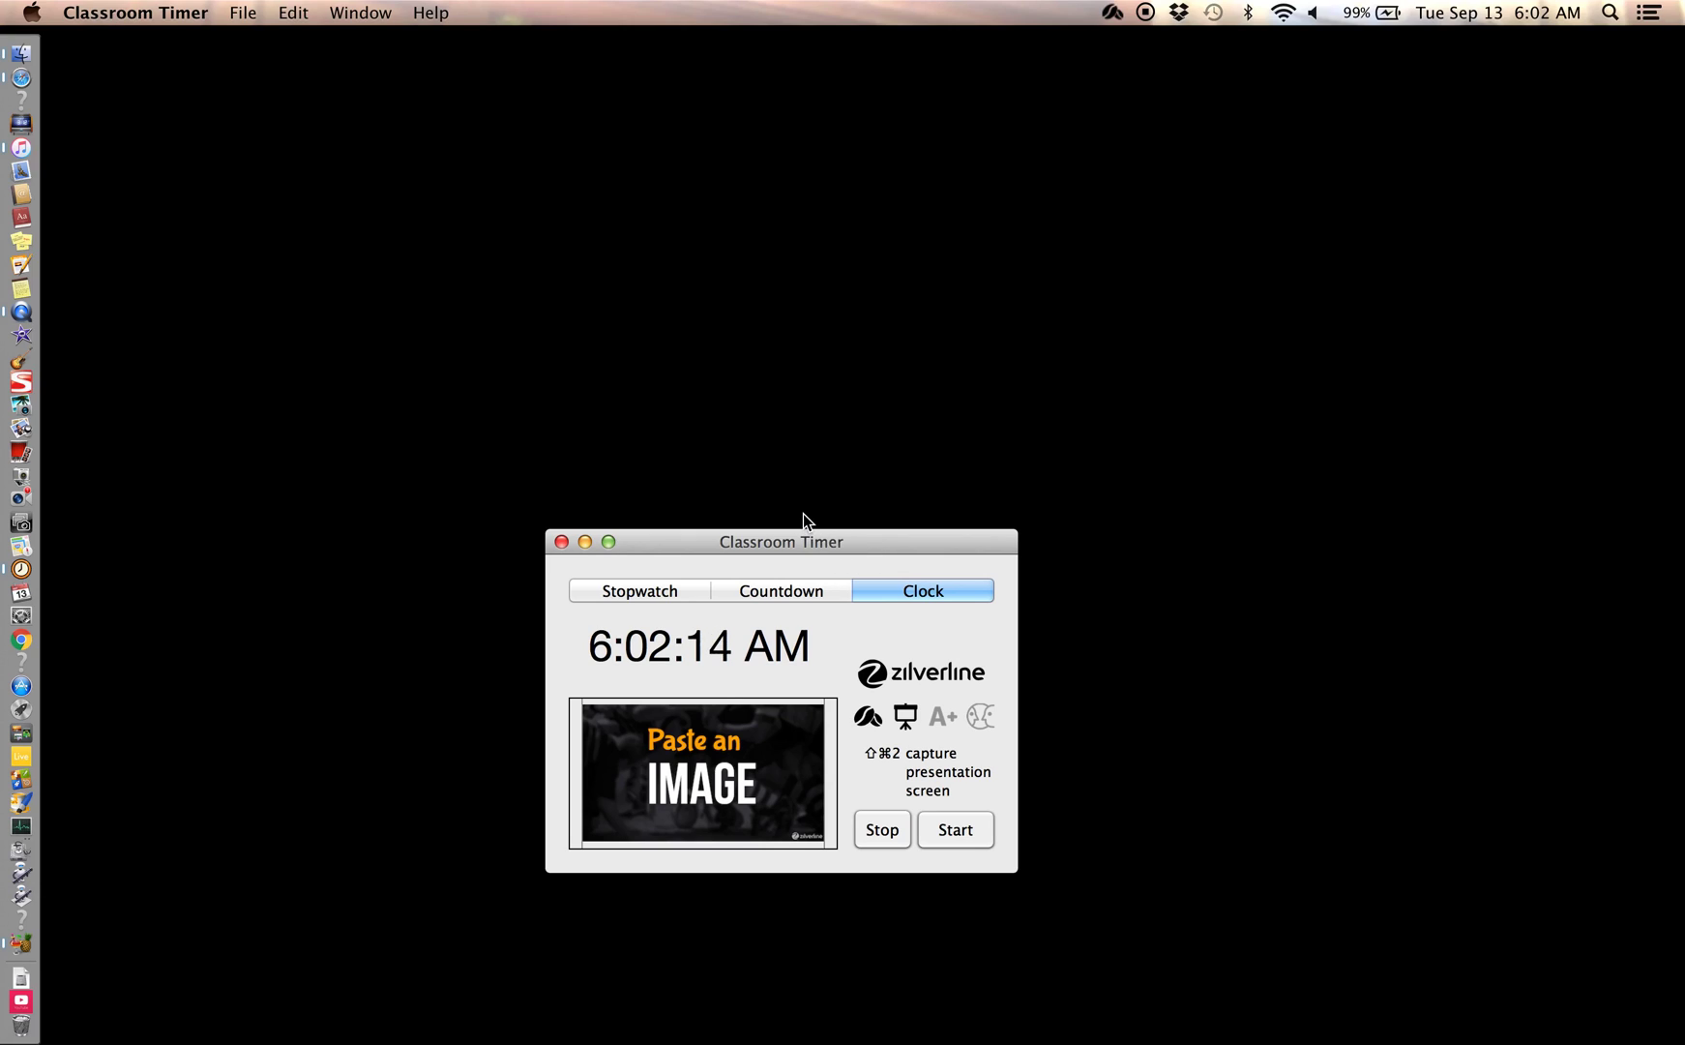
{"action": "left_click", "coordinate": [644, 598]}
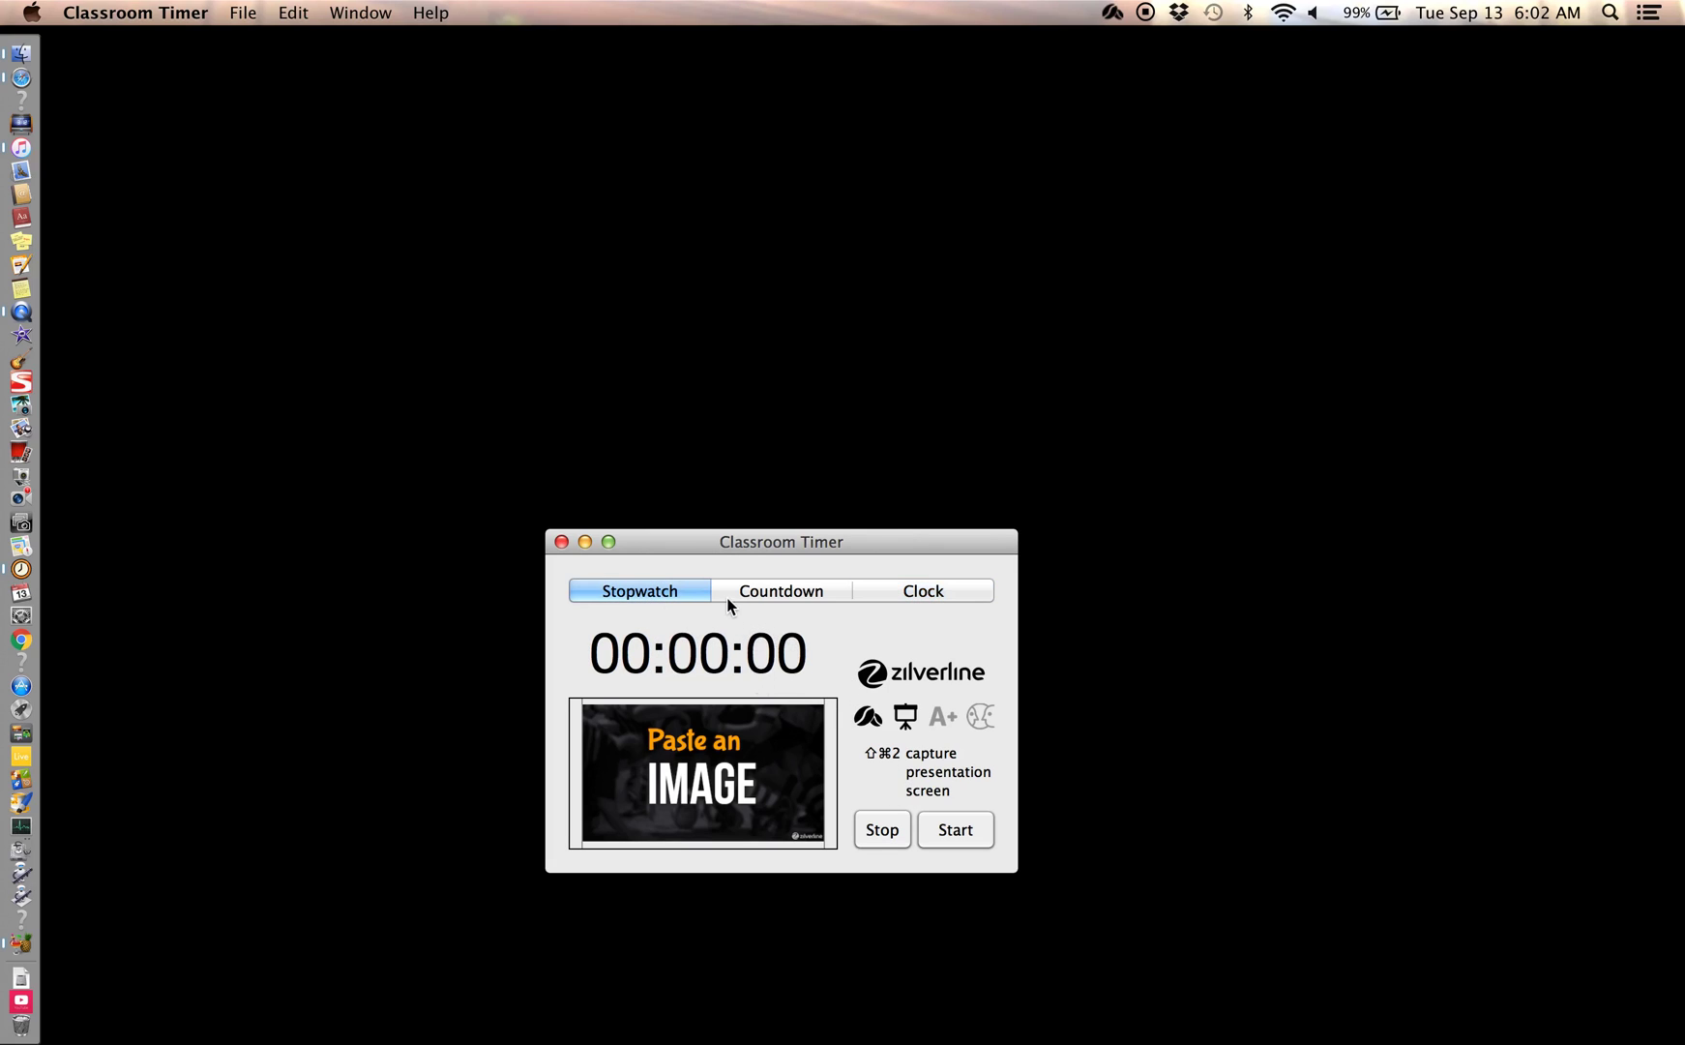
Start the stopwatch, lower the window to reveal the big timer, then switch to Countdown
{"action": "left_click", "coordinate": [979, 838]}
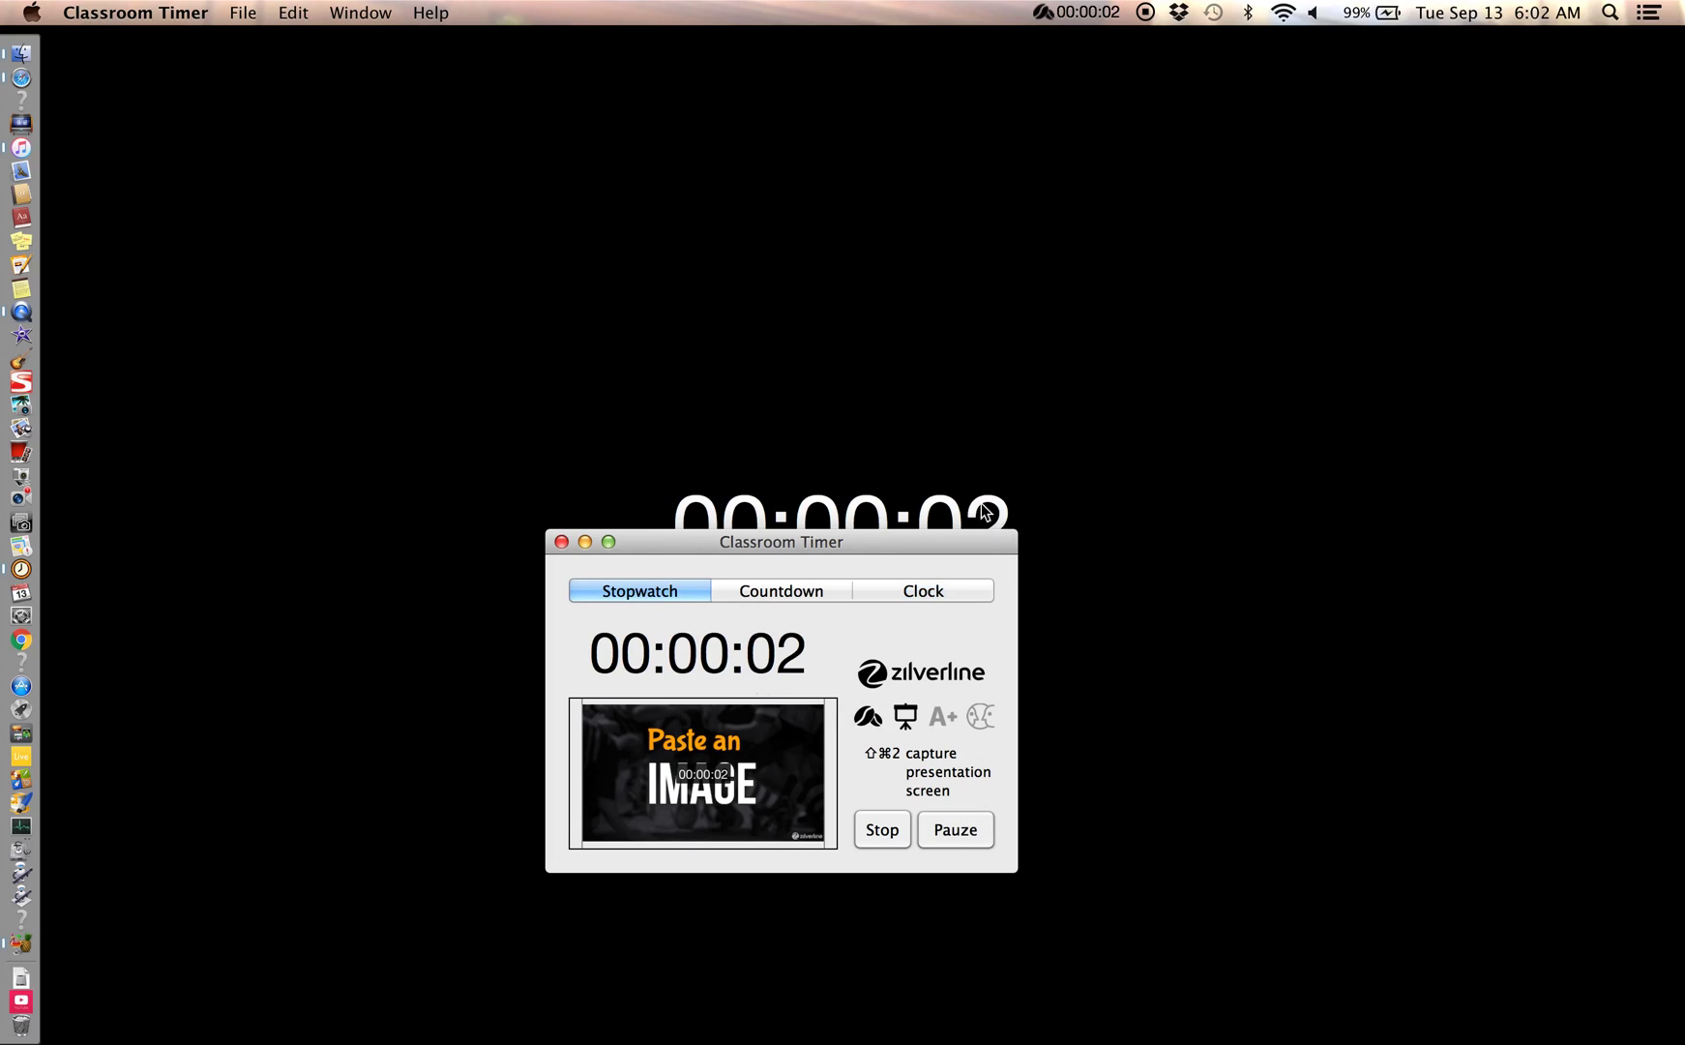
{"action": "left_click_drag", "start_coordinate": [989, 544], "coordinate": [1000, 668]}
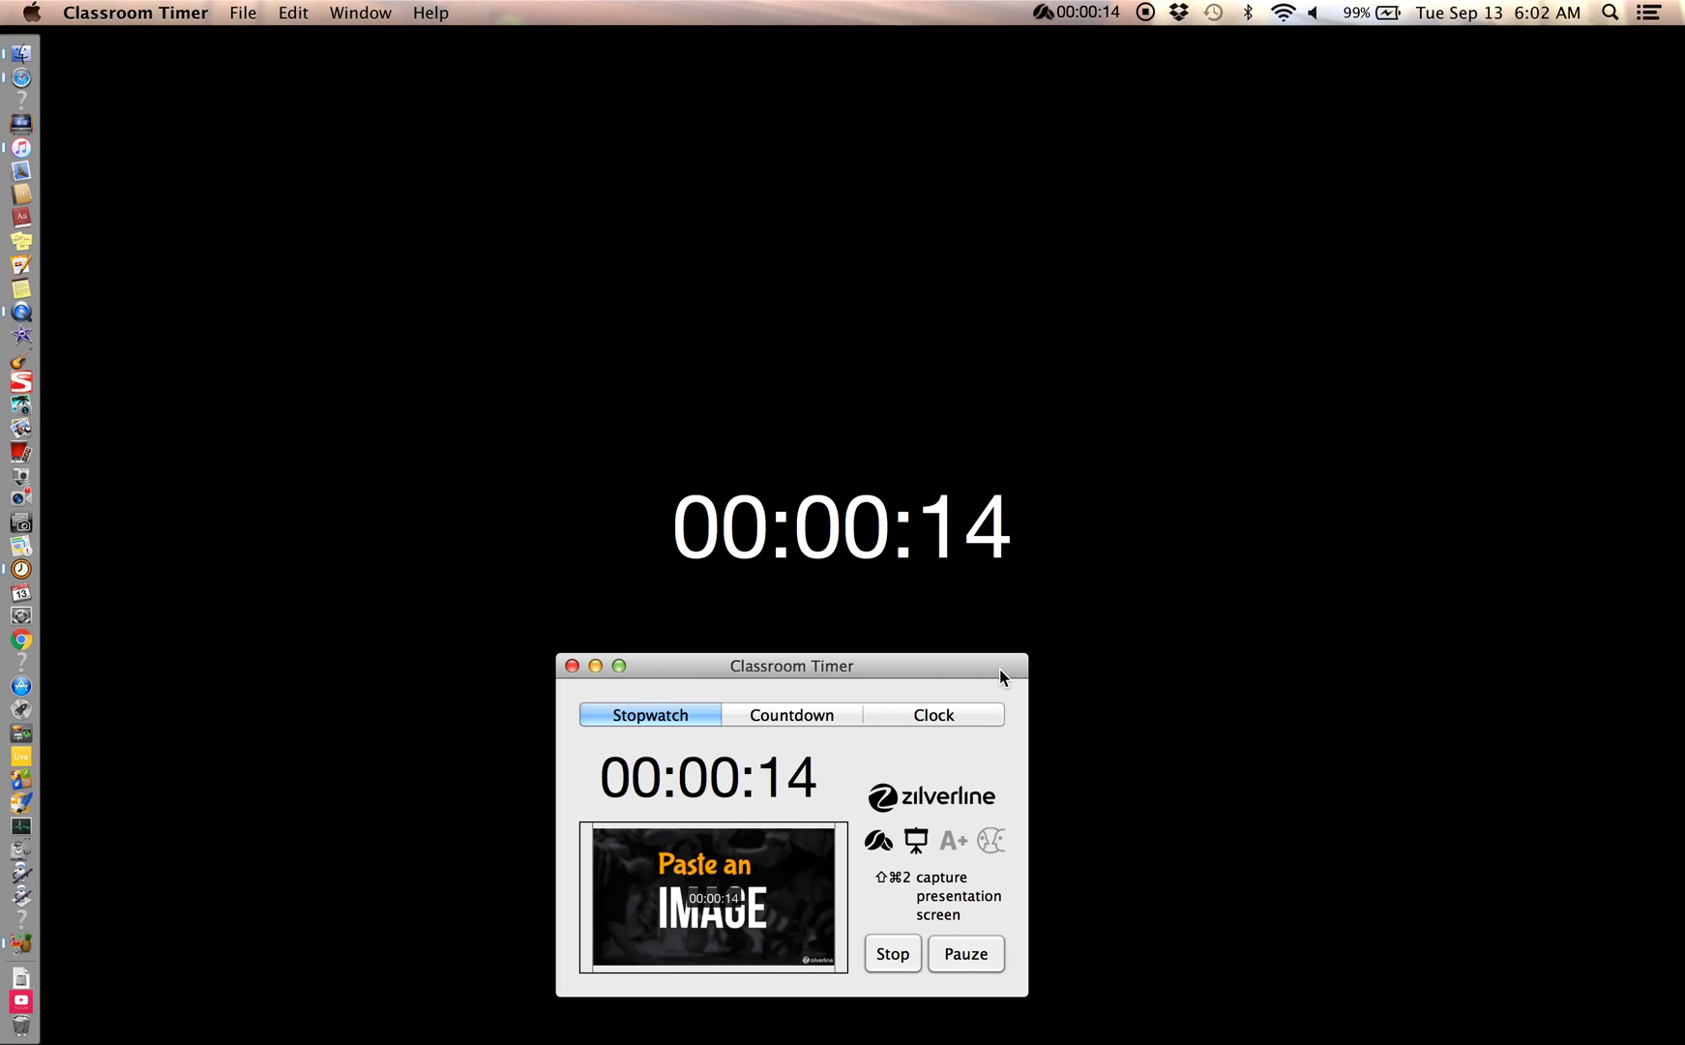
{"action": "left_click", "coordinate": [785, 713]}
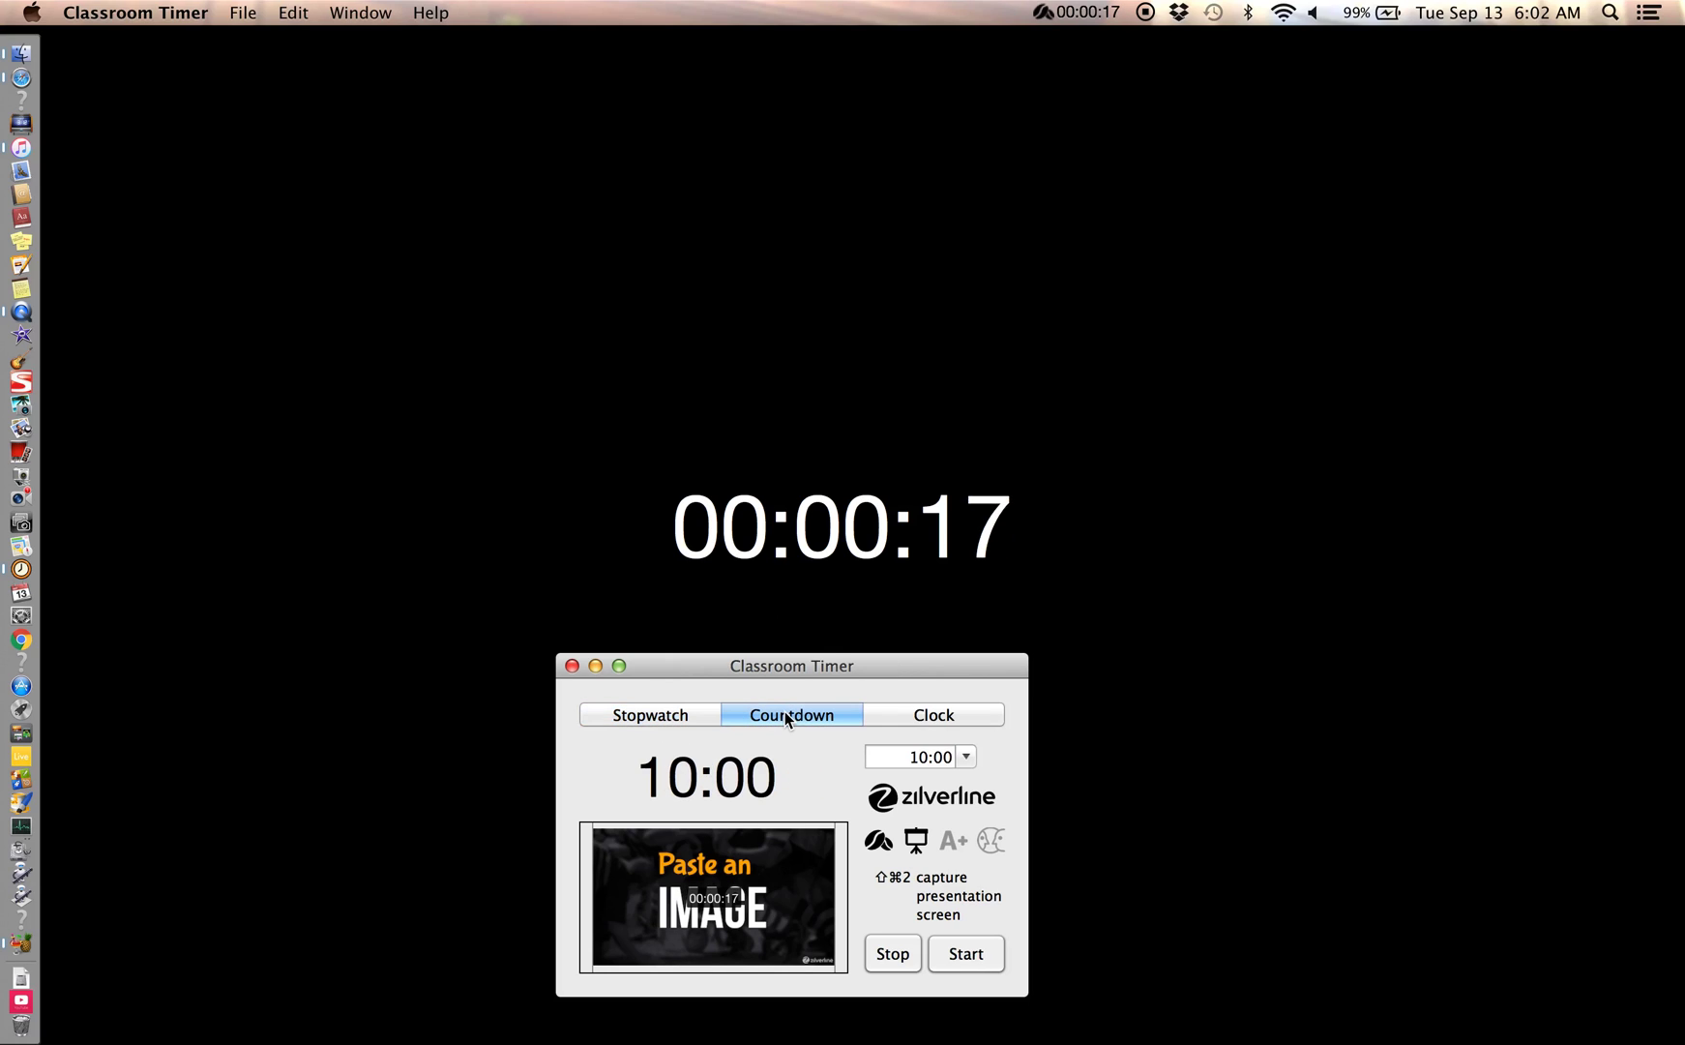
Set the countdown length to 100, so it reads 01:40
{"action": "left_click", "coordinate": [969, 757]}
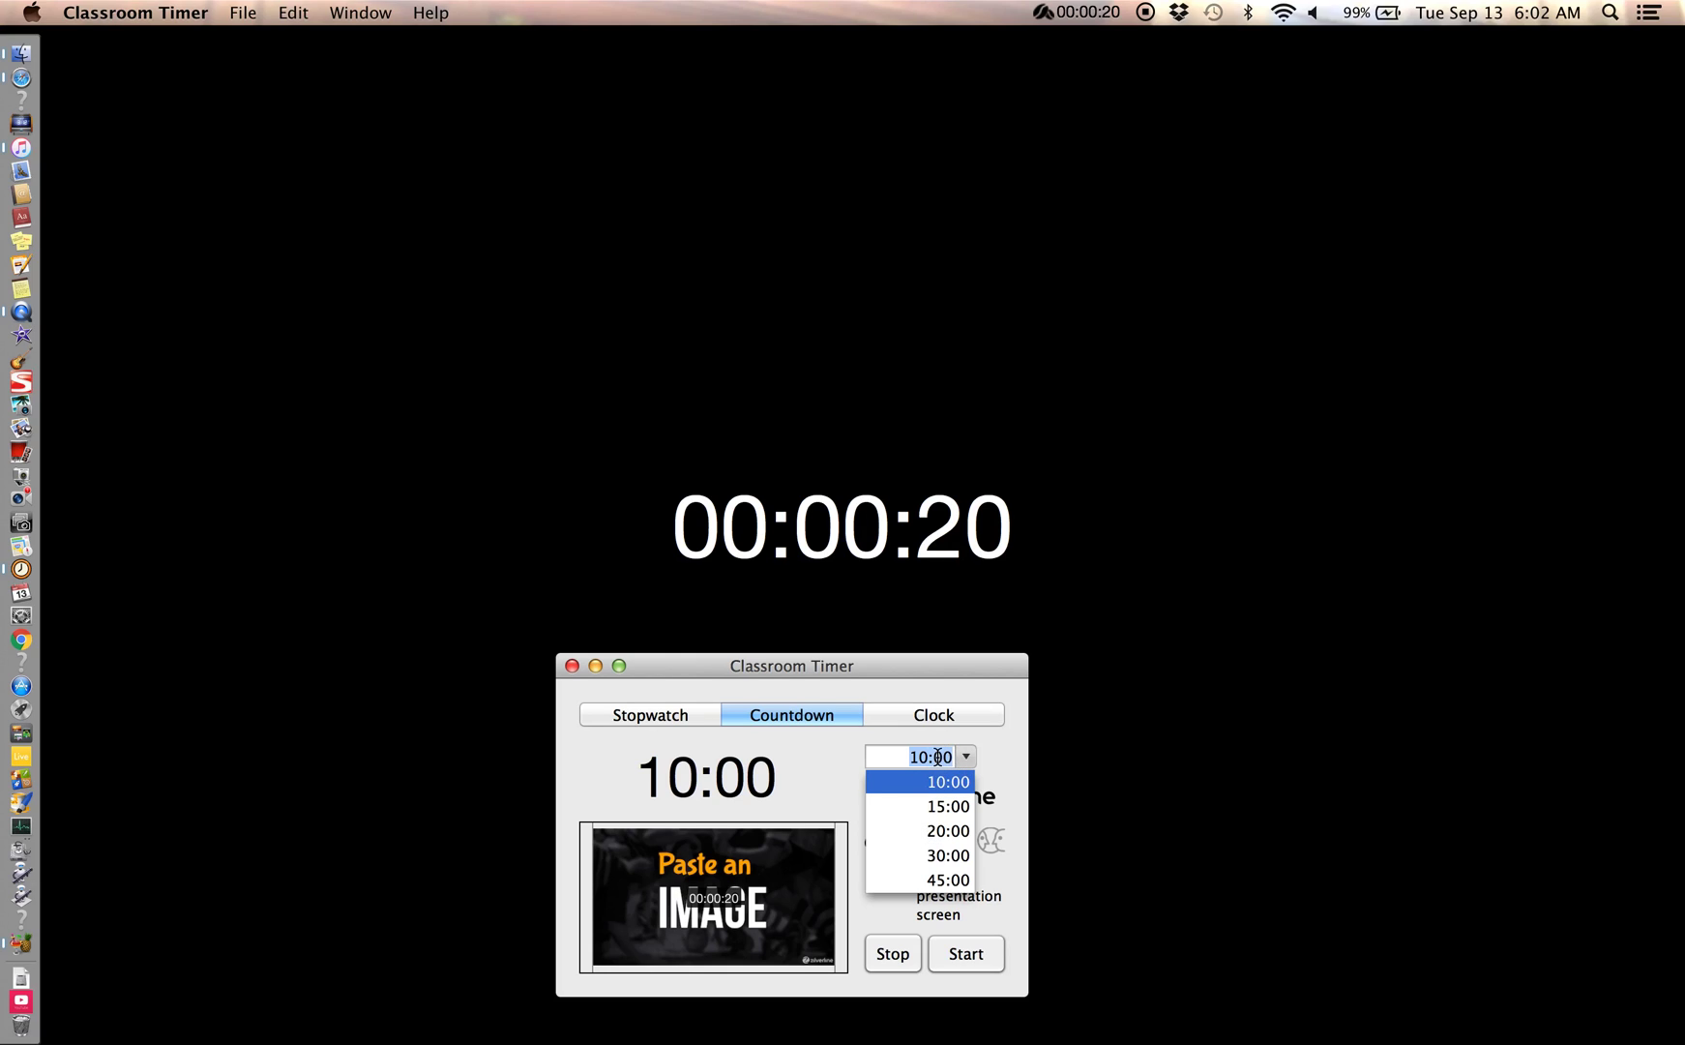
{"action": "key", "text": "BackSpace"}
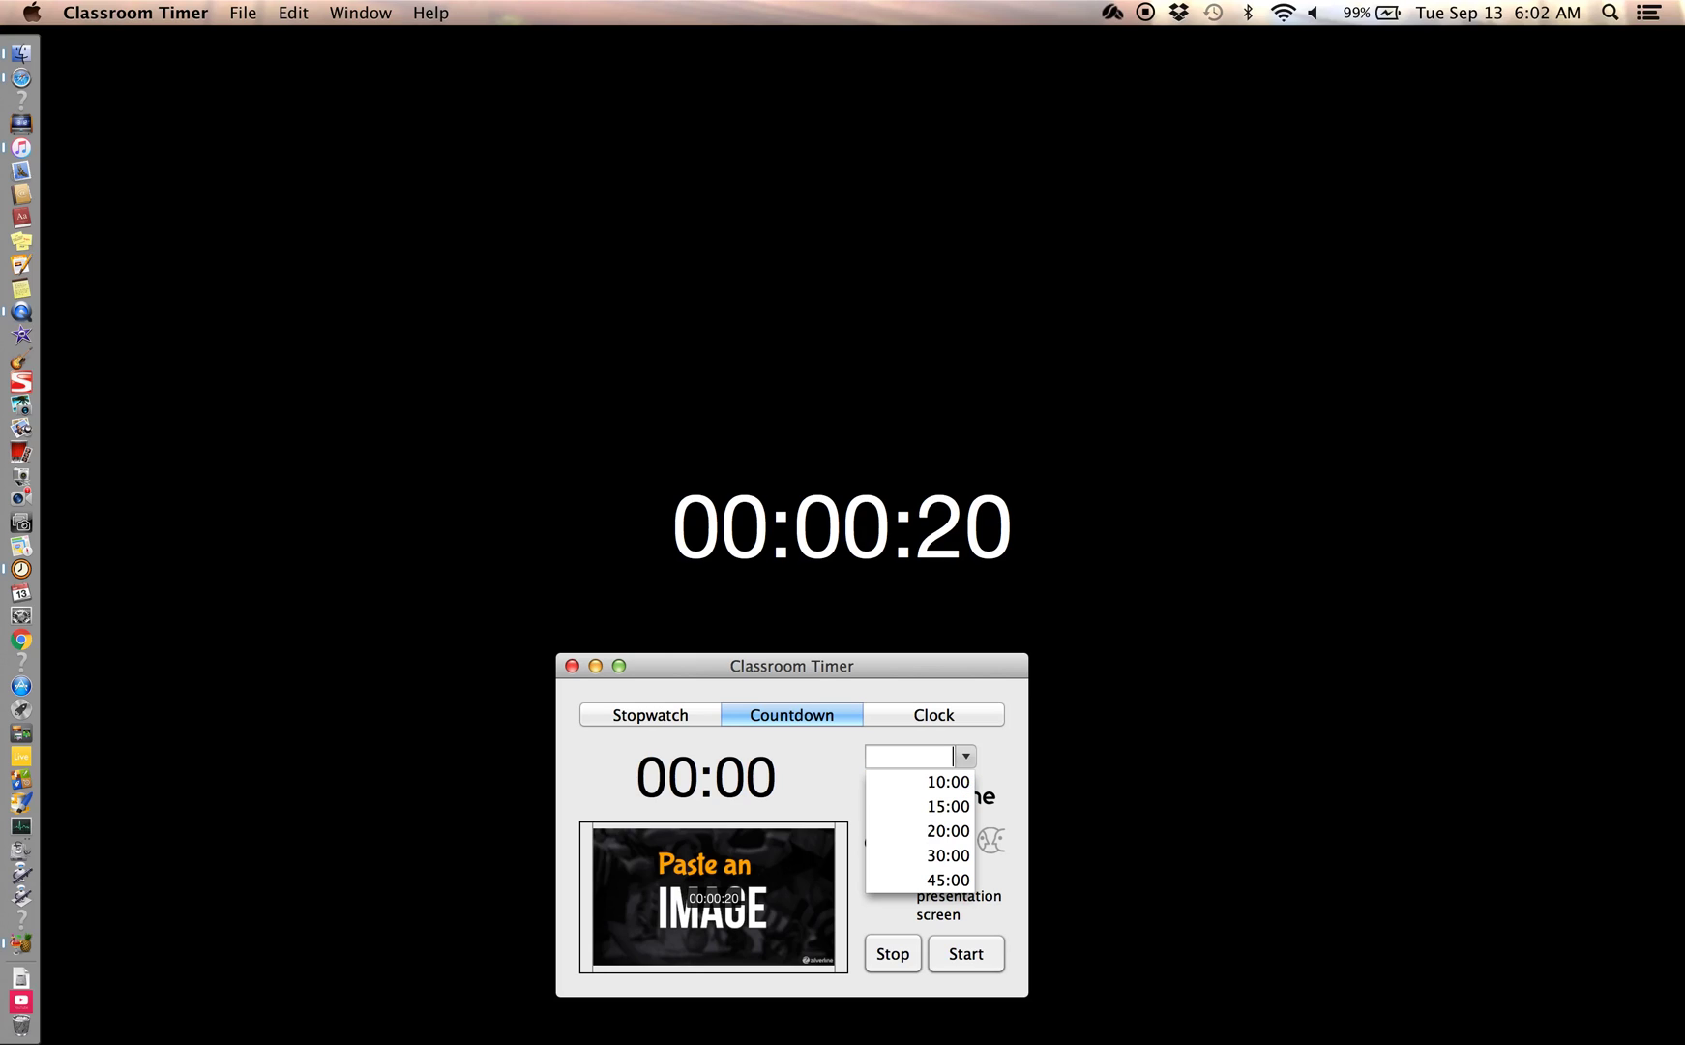
{"action": "type", "text": "100"}
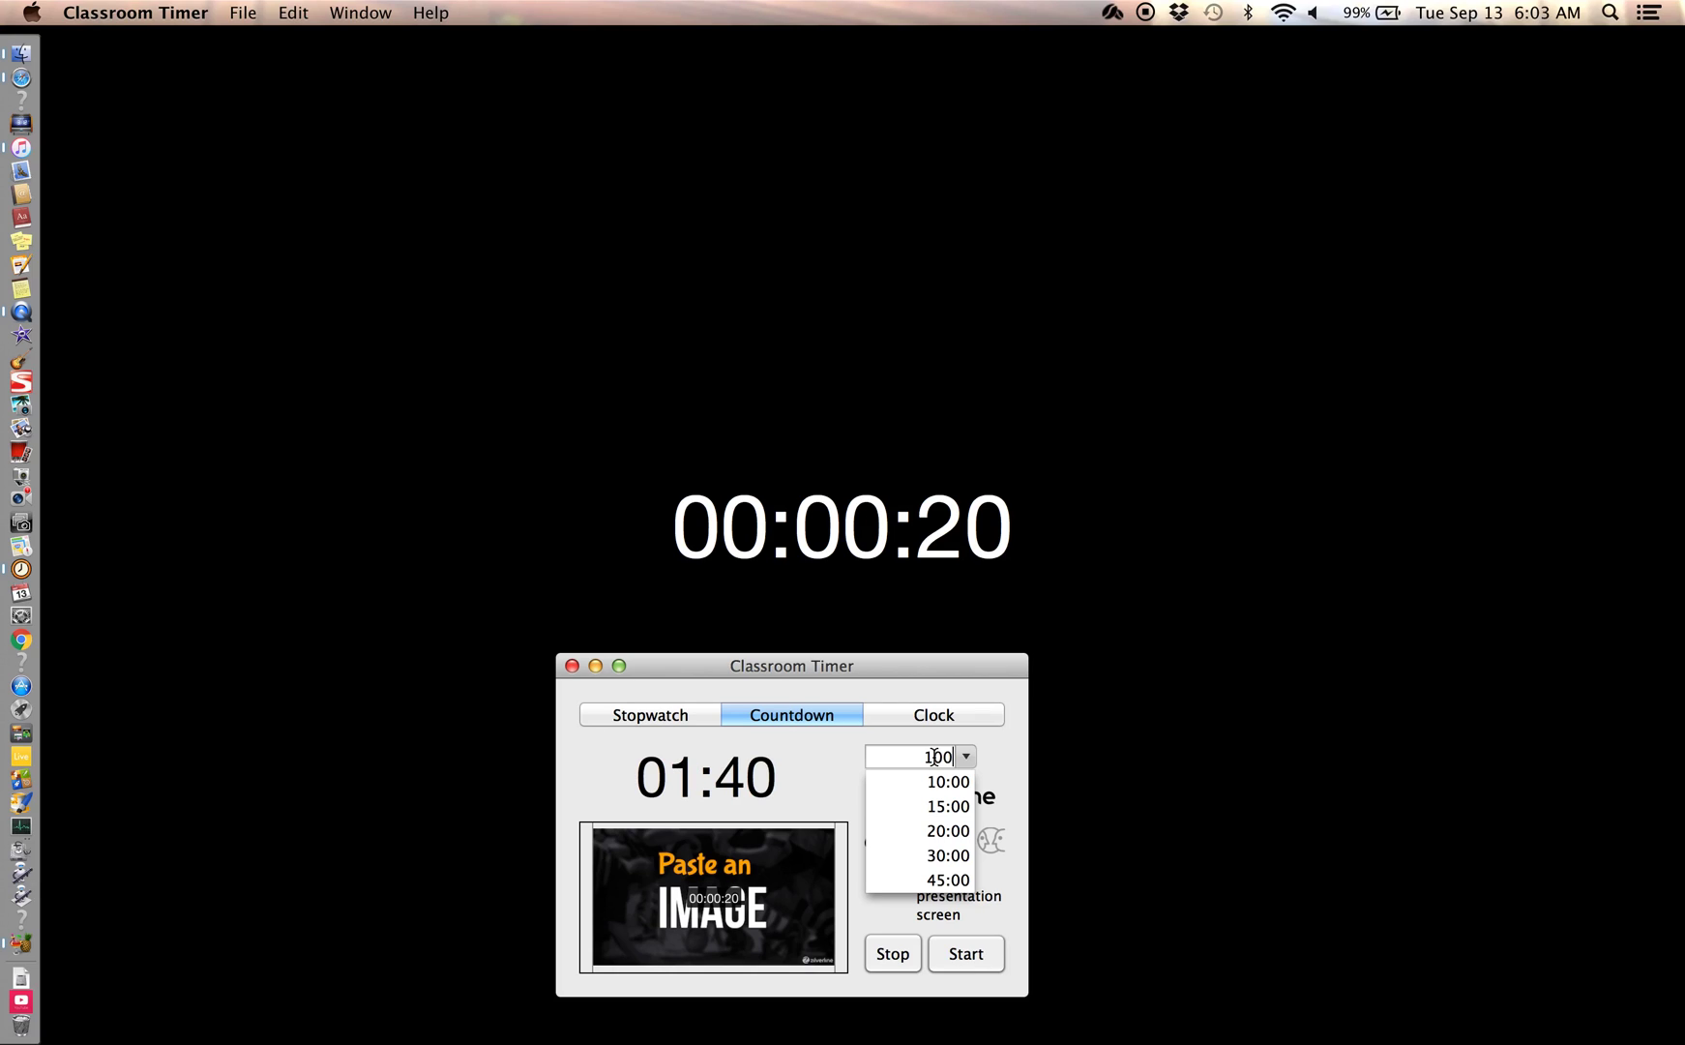
{"action": "key", "text": "BackSpace"}
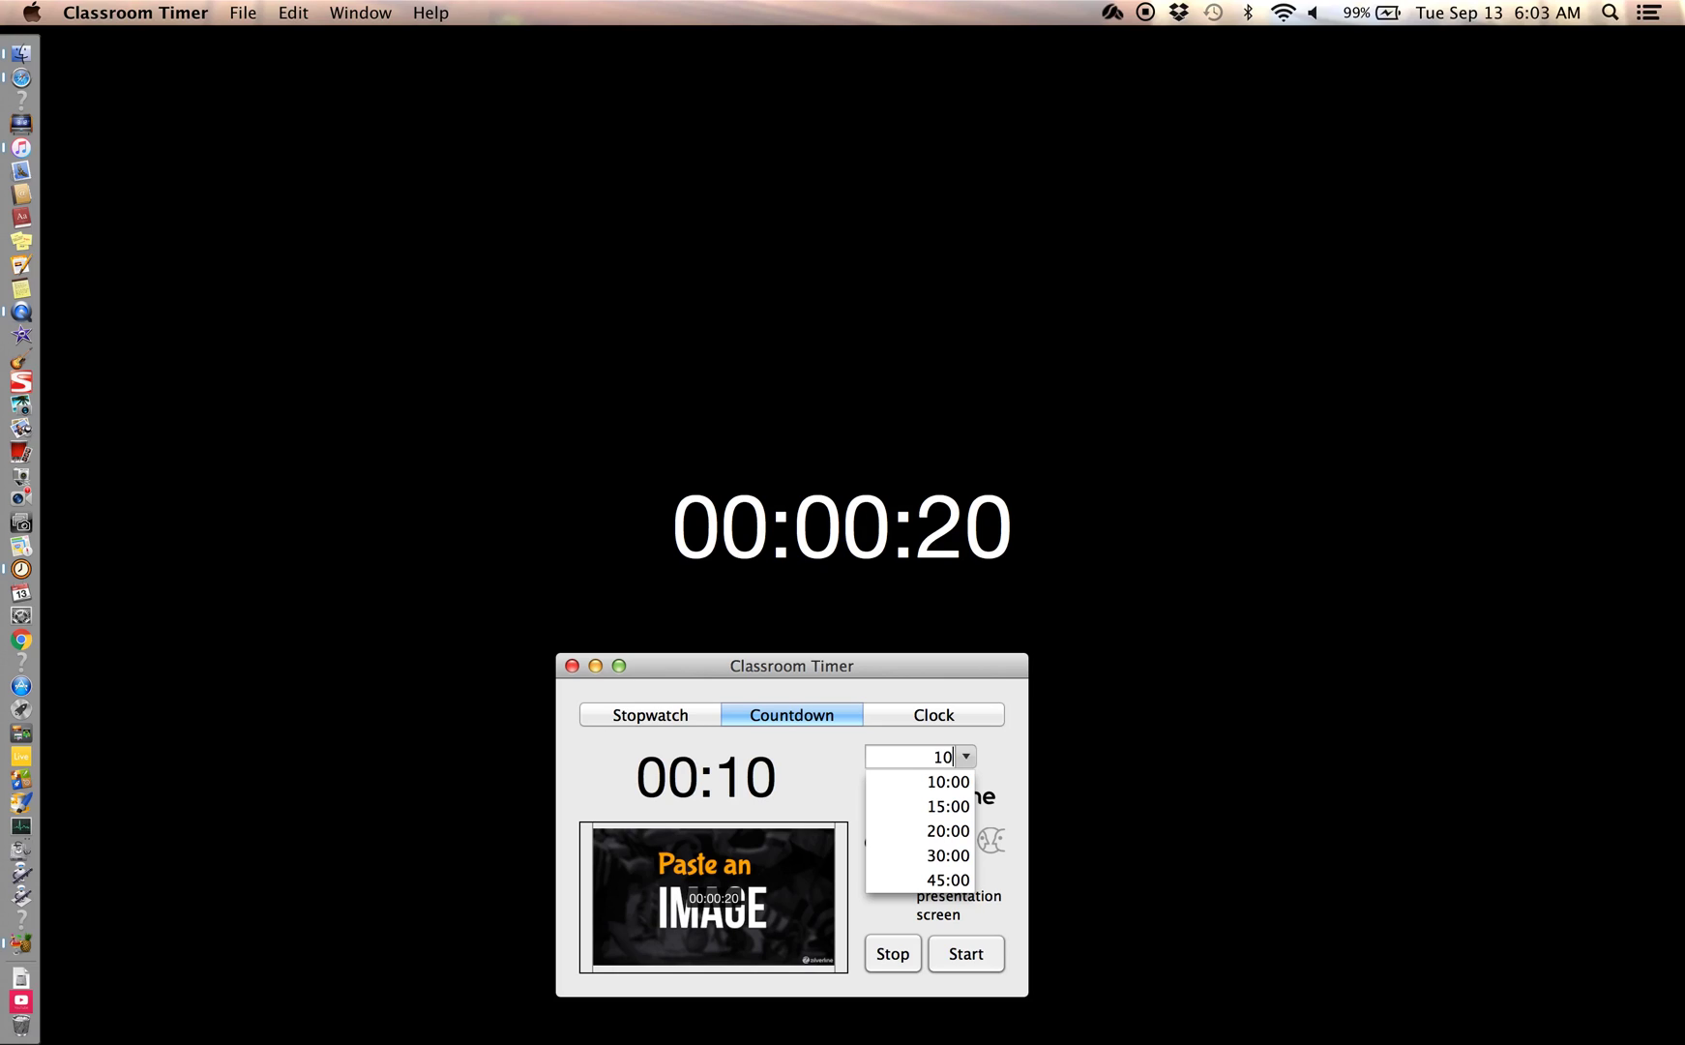
{"action": "type", "text": "0"}
{"action": "left_click", "coordinate": [966, 754]}
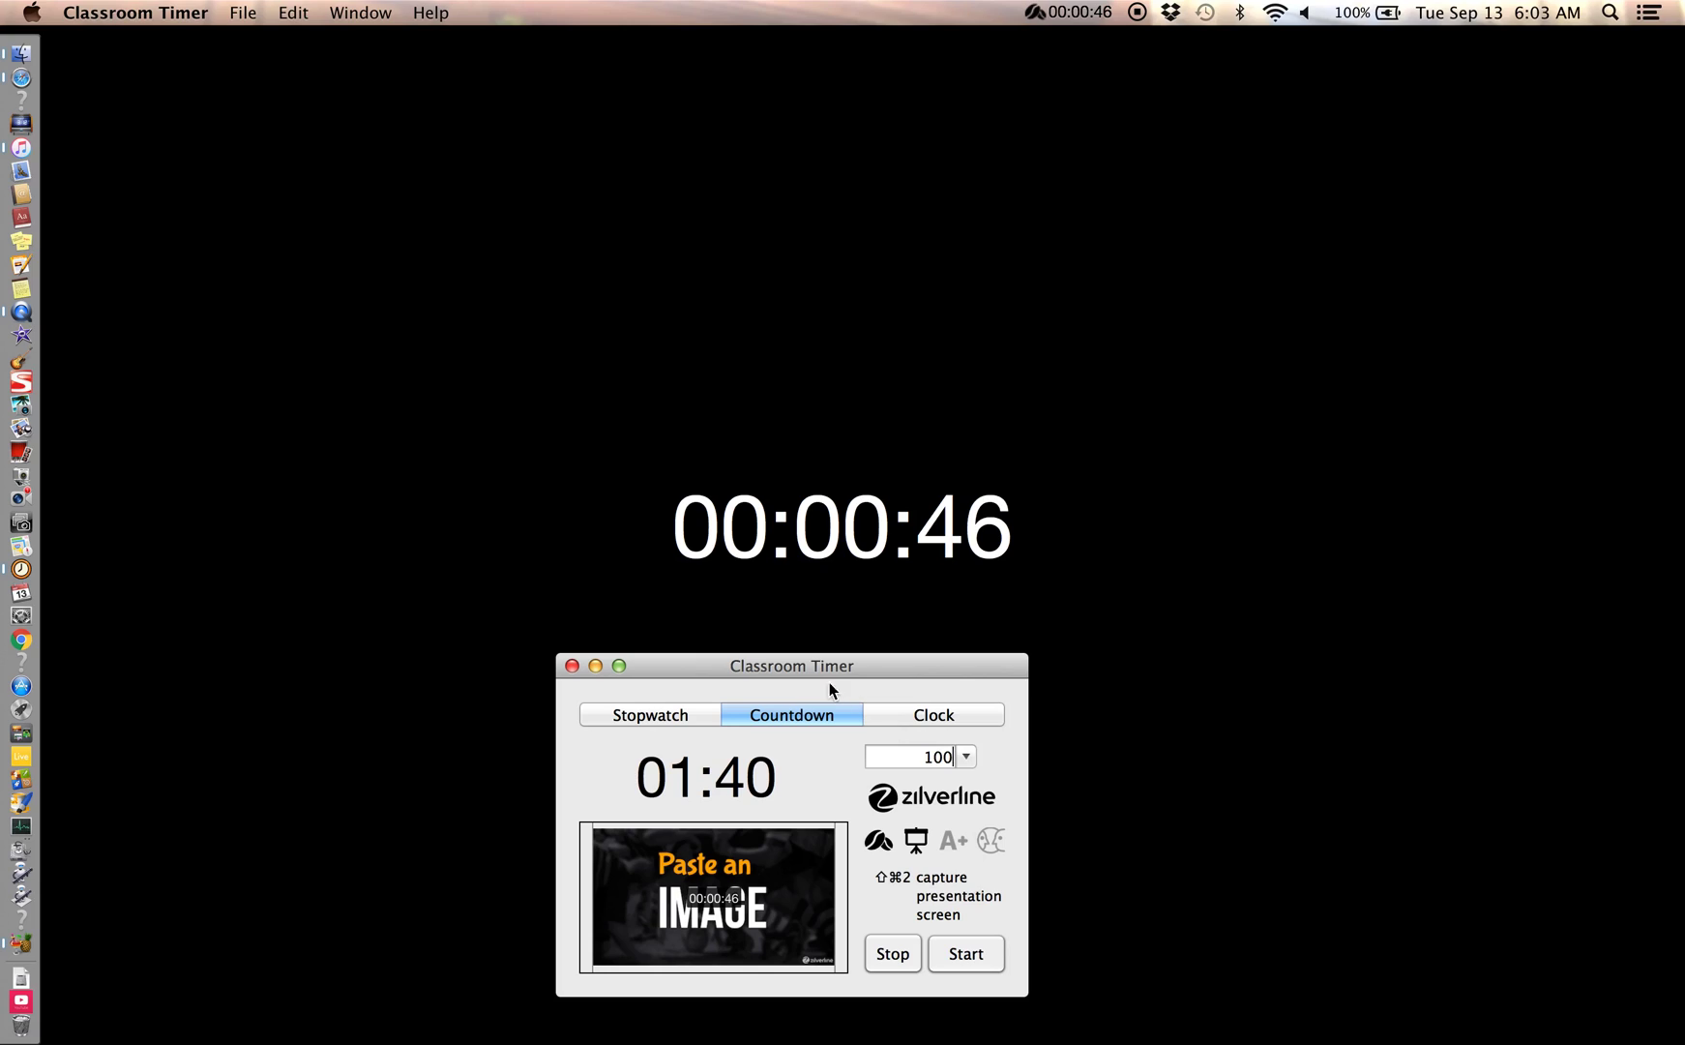
Check the Clock view, return to Countdown, and stop the running stopwatch
{"action": "left_click", "coordinate": [904, 712]}
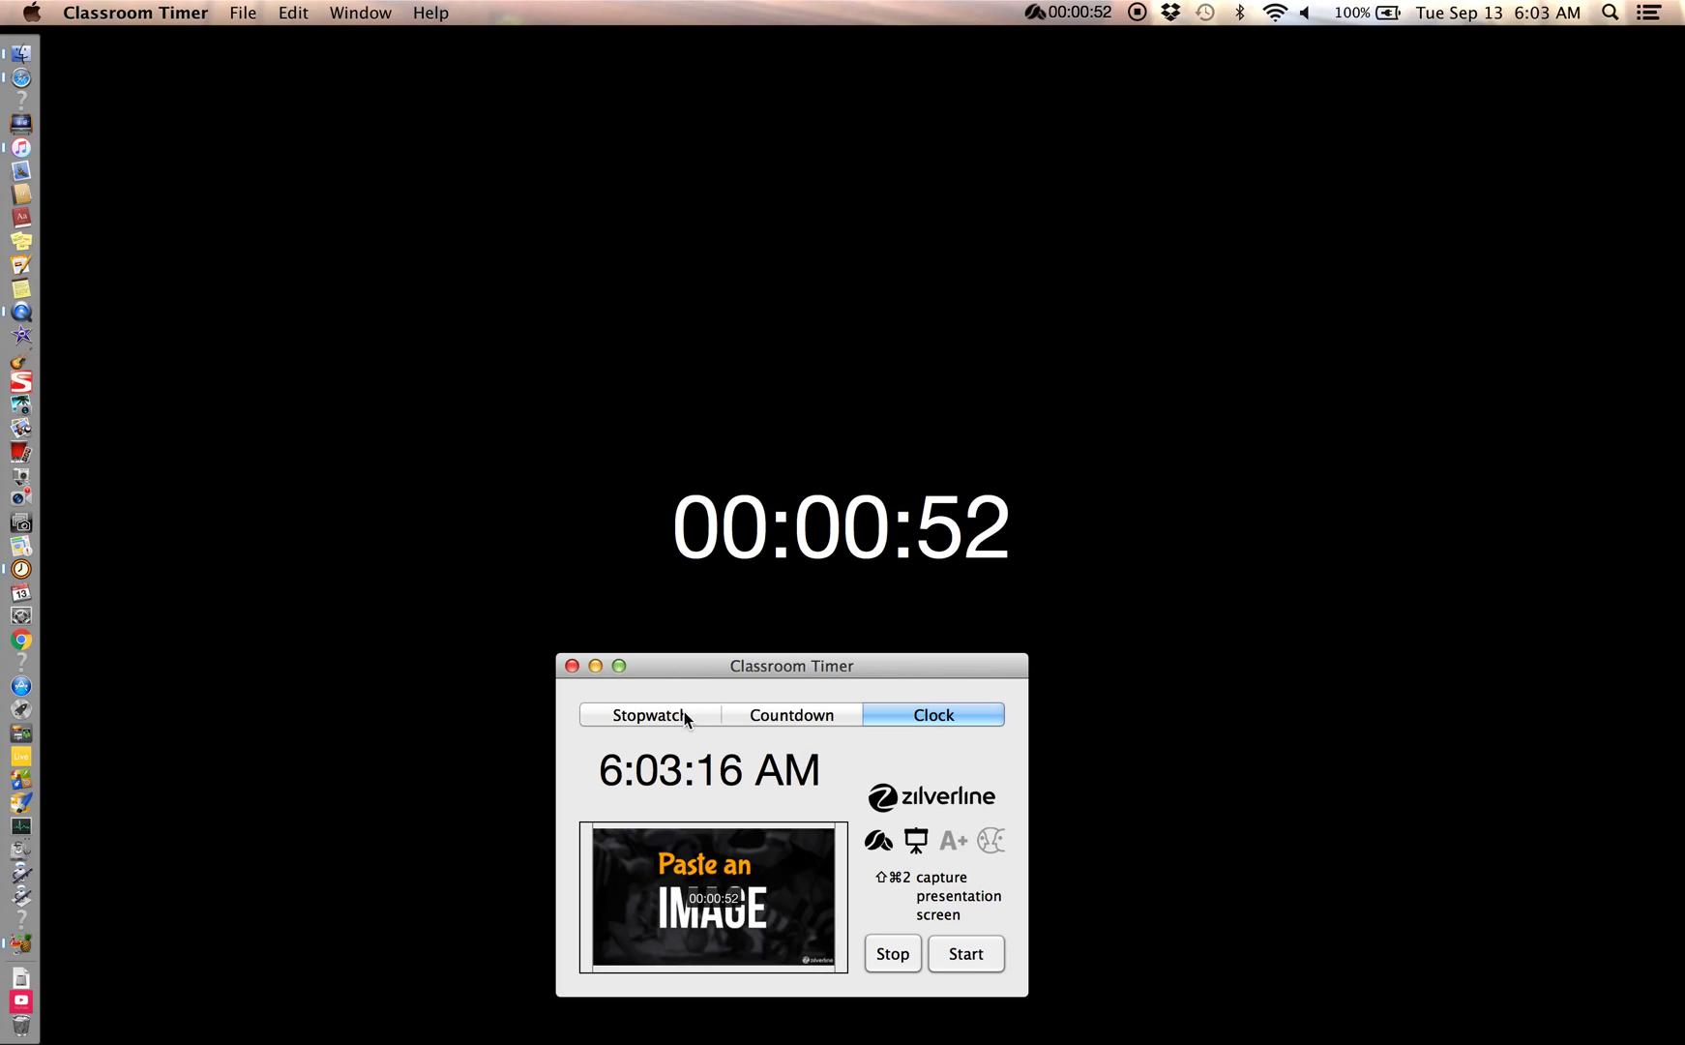
{"action": "left_click", "coordinate": [754, 717]}
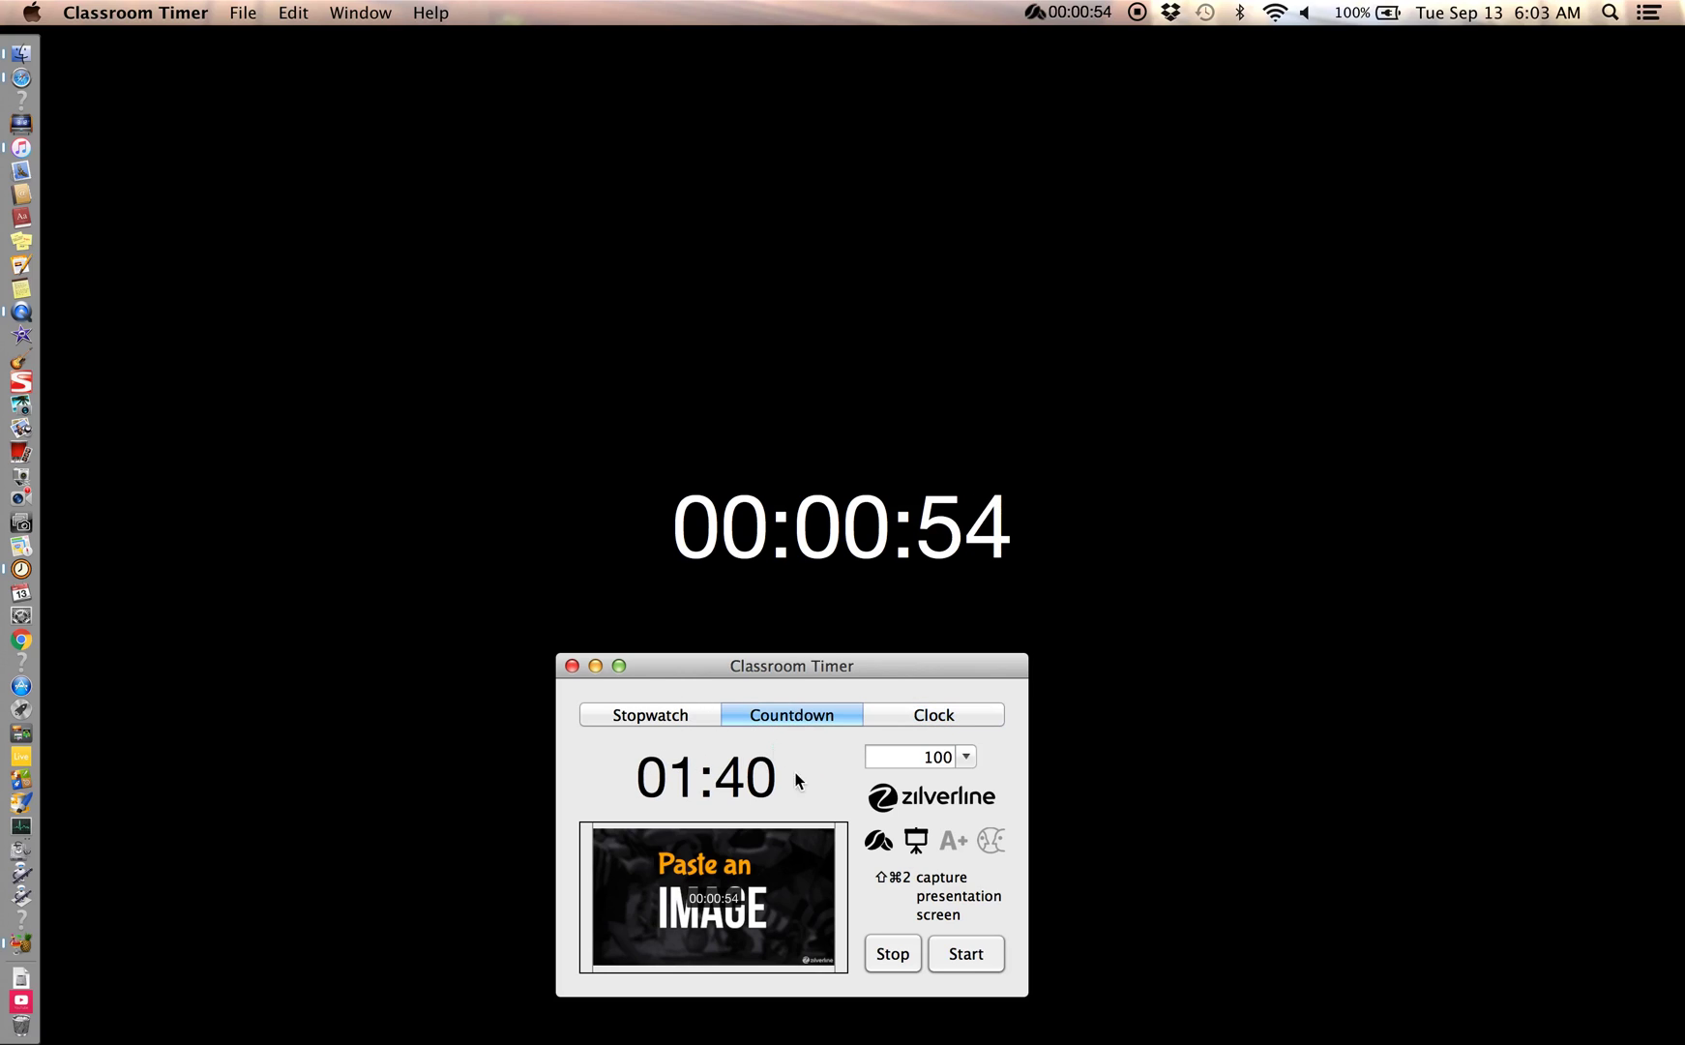
{"action": "left_click", "coordinate": [891, 953]}
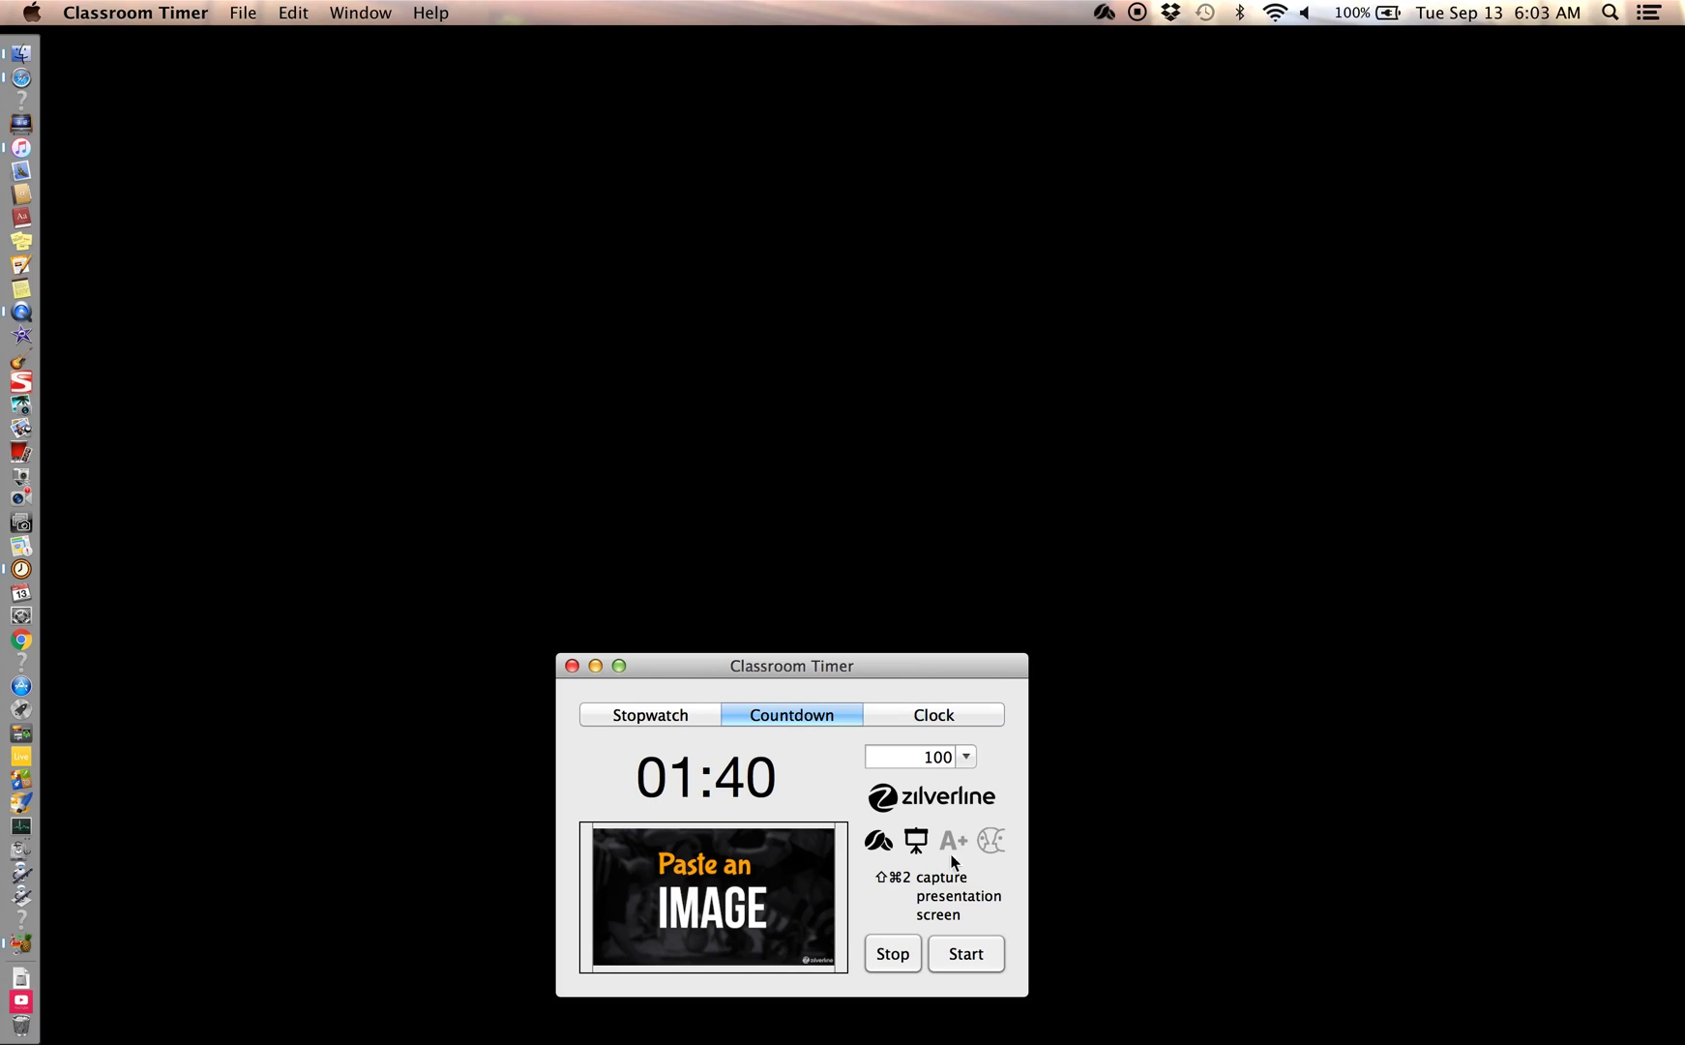
Replace the countdown value with '1:' so the countdown reads 01:00
{"action": "left_click", "coordinate": [967, 759]}
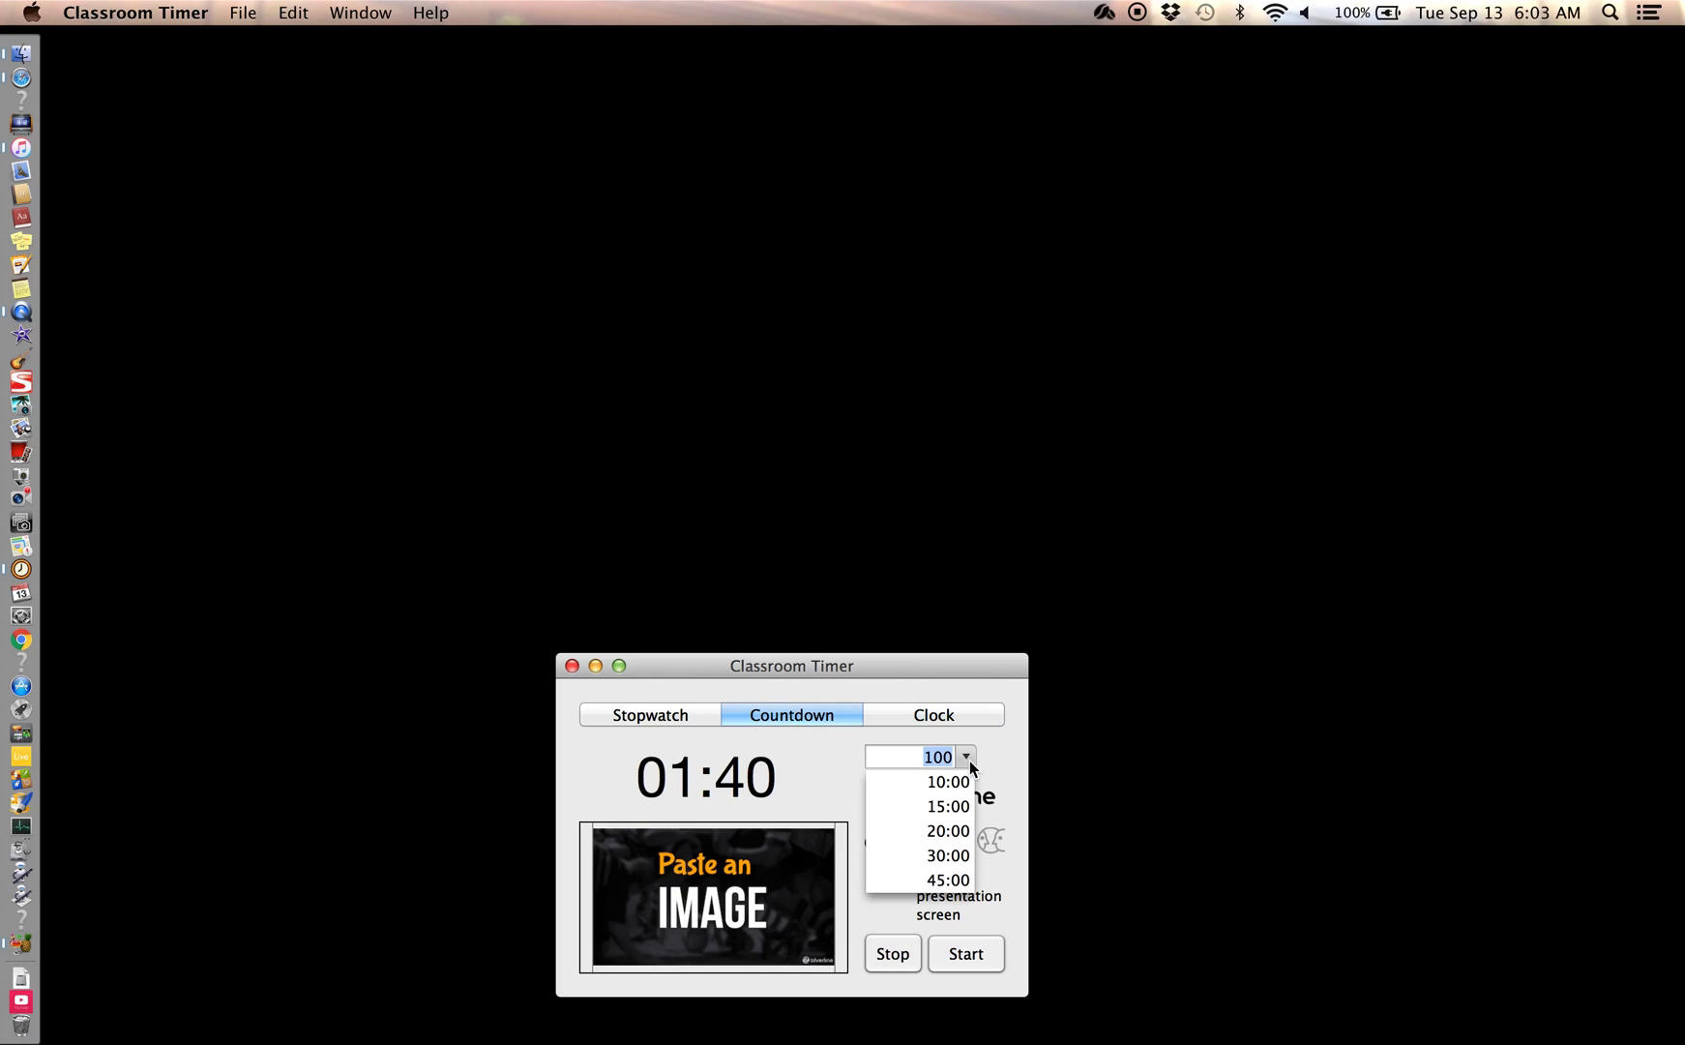
{"action": "left_click", "coordinate": [944, 755]}
{"action": "key", "text": "BackSpace"}
{"action": "key", "text": "BackSpace"}
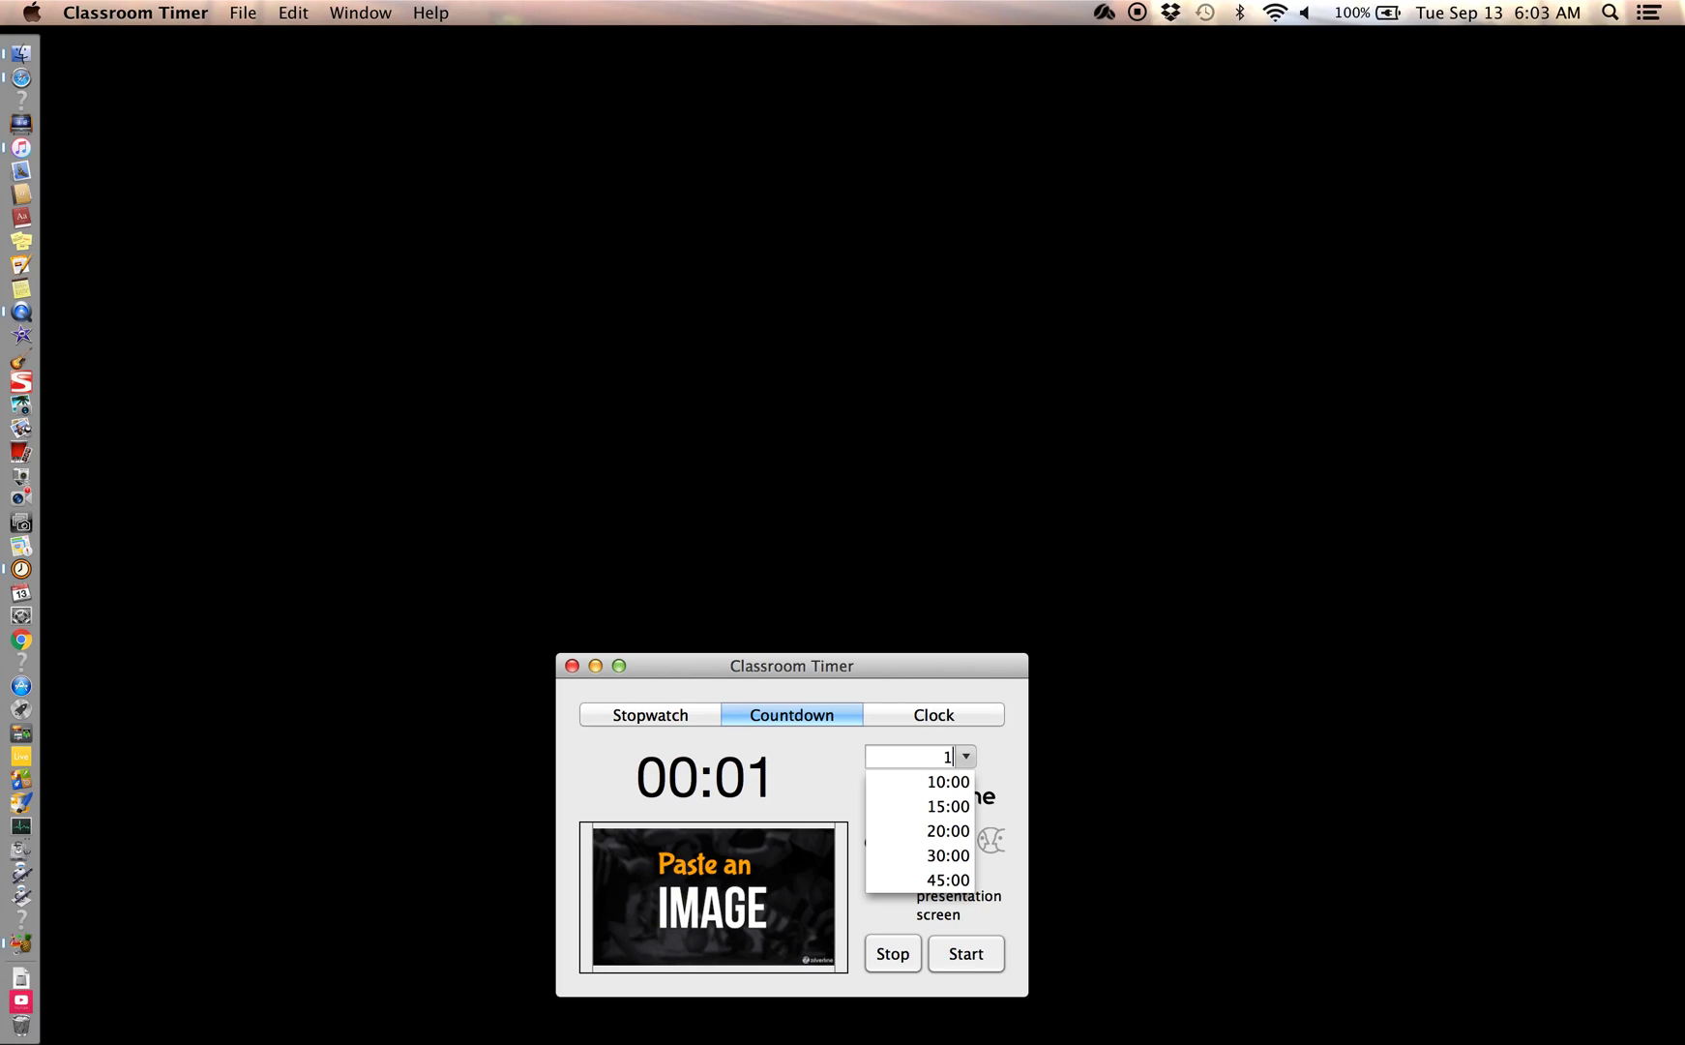
{"action": "key", "text": "BackSpace"}
{"action": "type", "text": "10"}
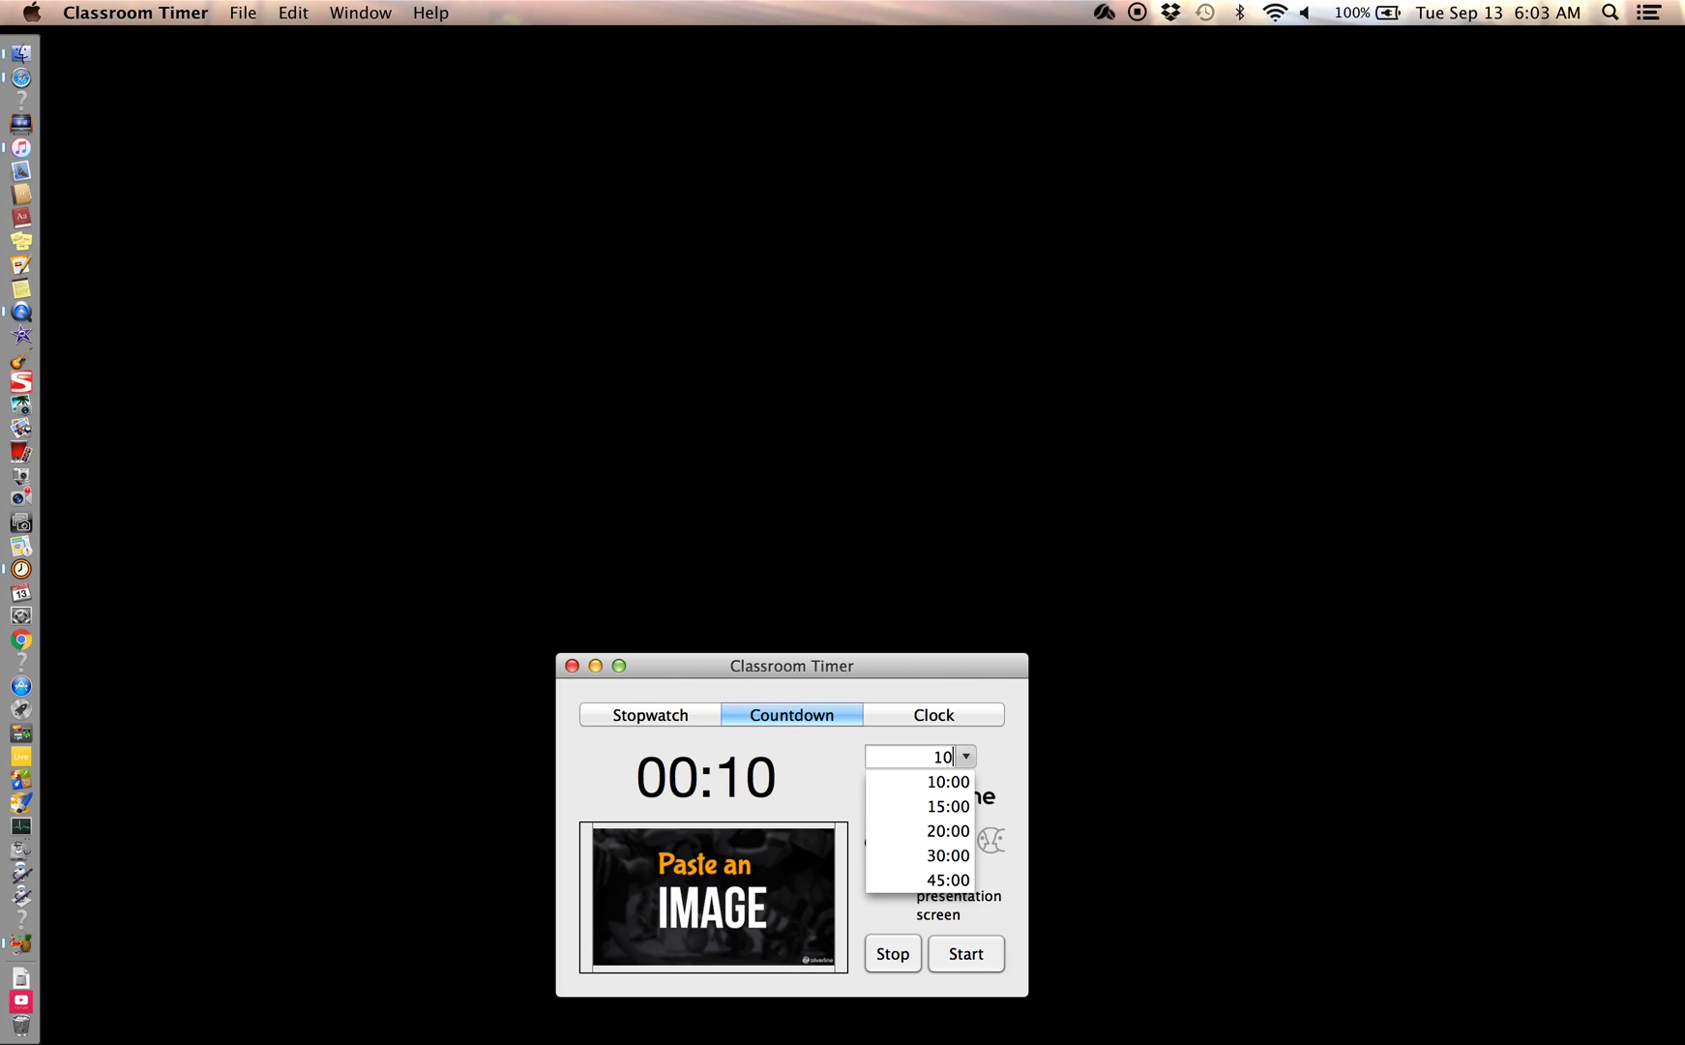
{"action": "type", "text": "0"}
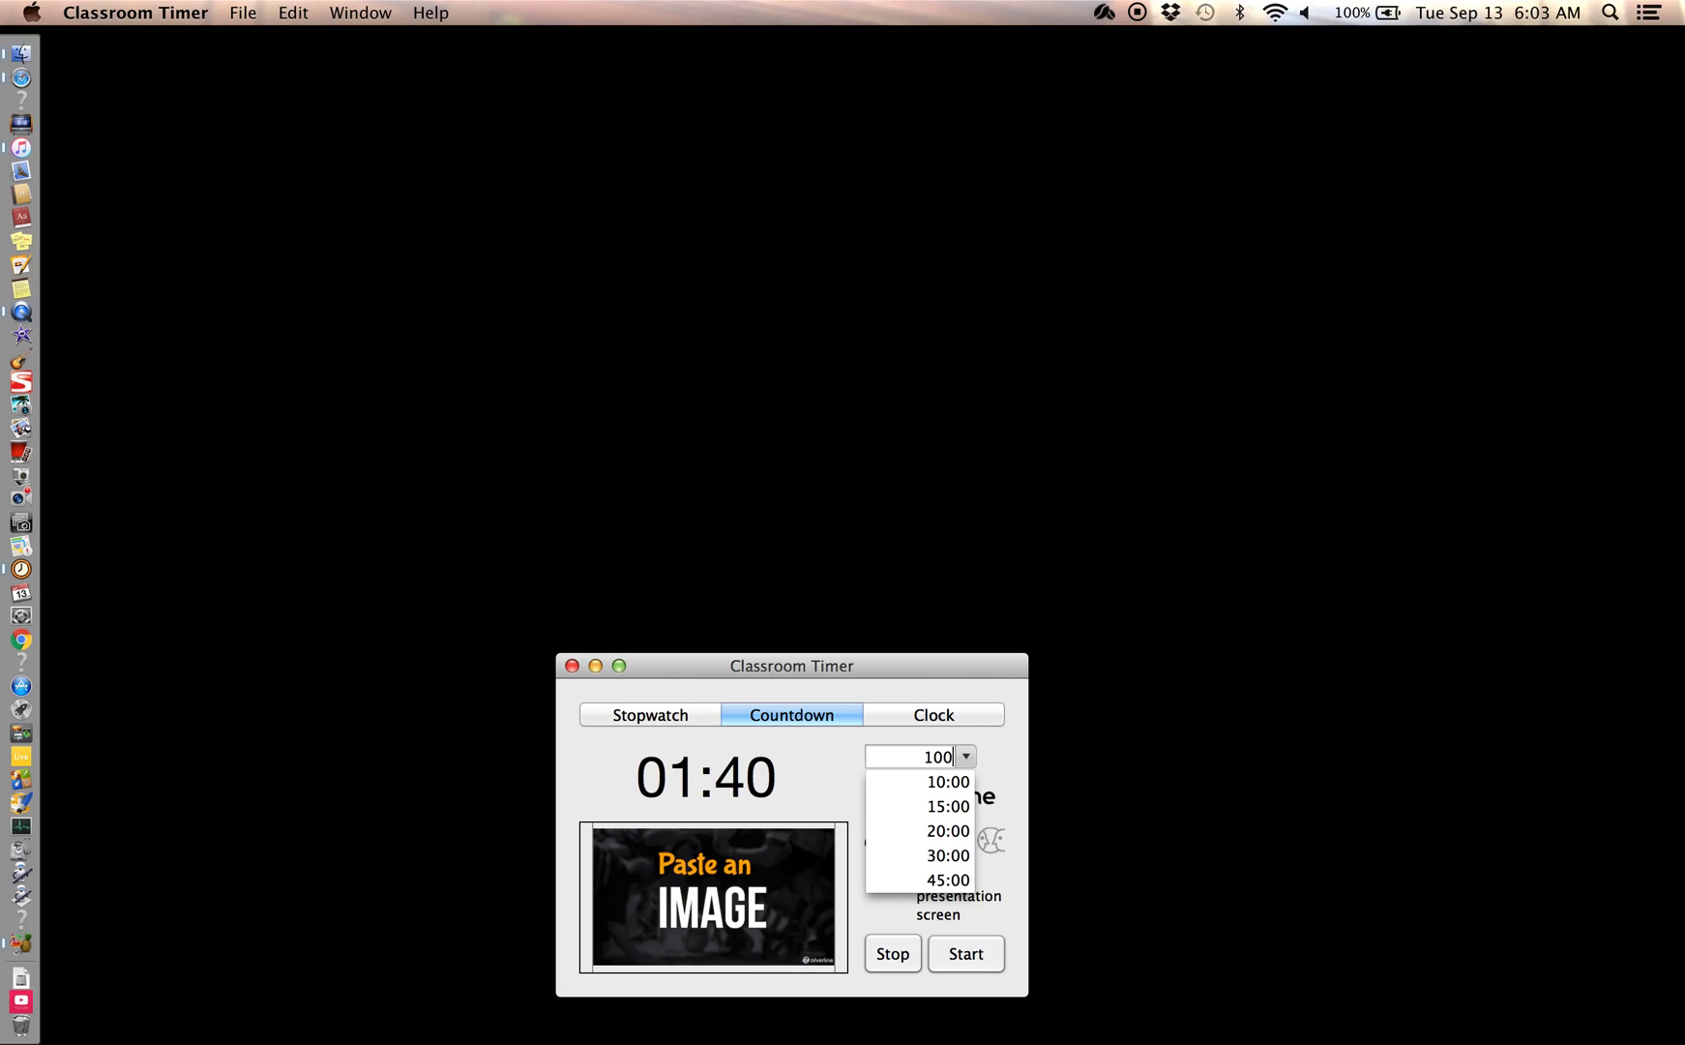
{"action": "type", "text": "0"}
{"action": "key", "text": "BackSpace"}
{"action": "key", "text": "BackSpace"}
{"action": "key", "text": "BackSpace"}
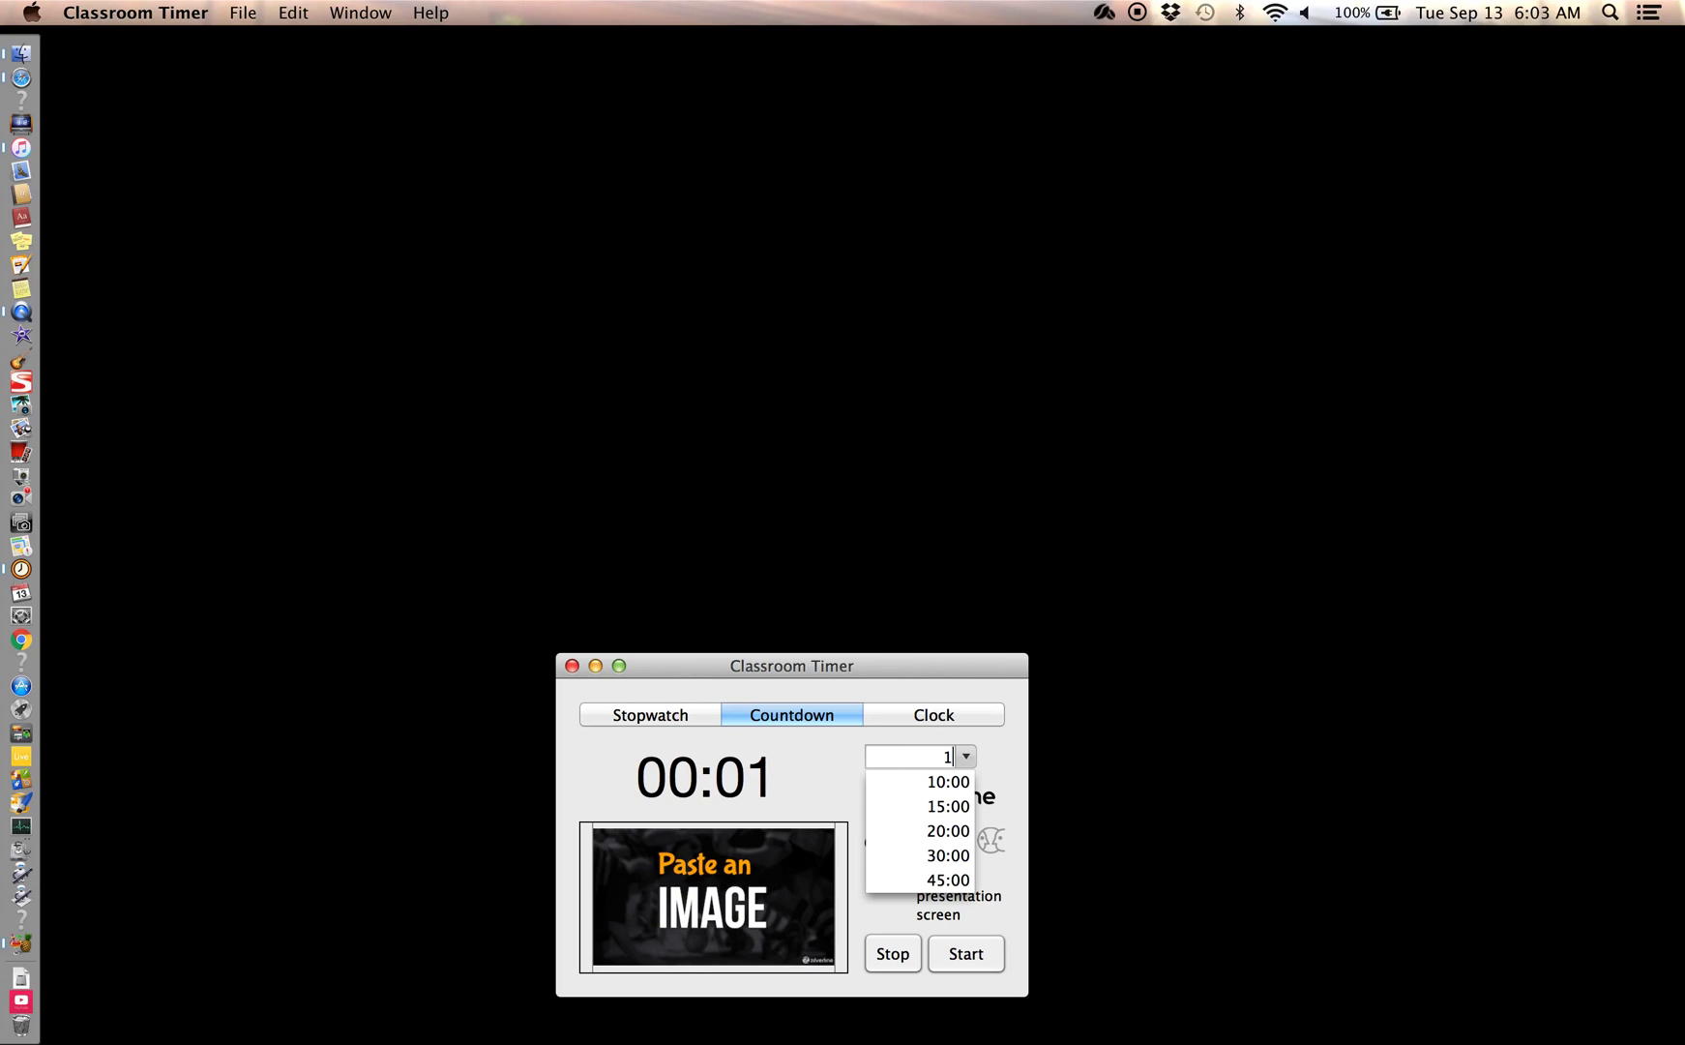
{"action": "key", "text": "BackSpace"}
{"action": "type", "text": "1:"}
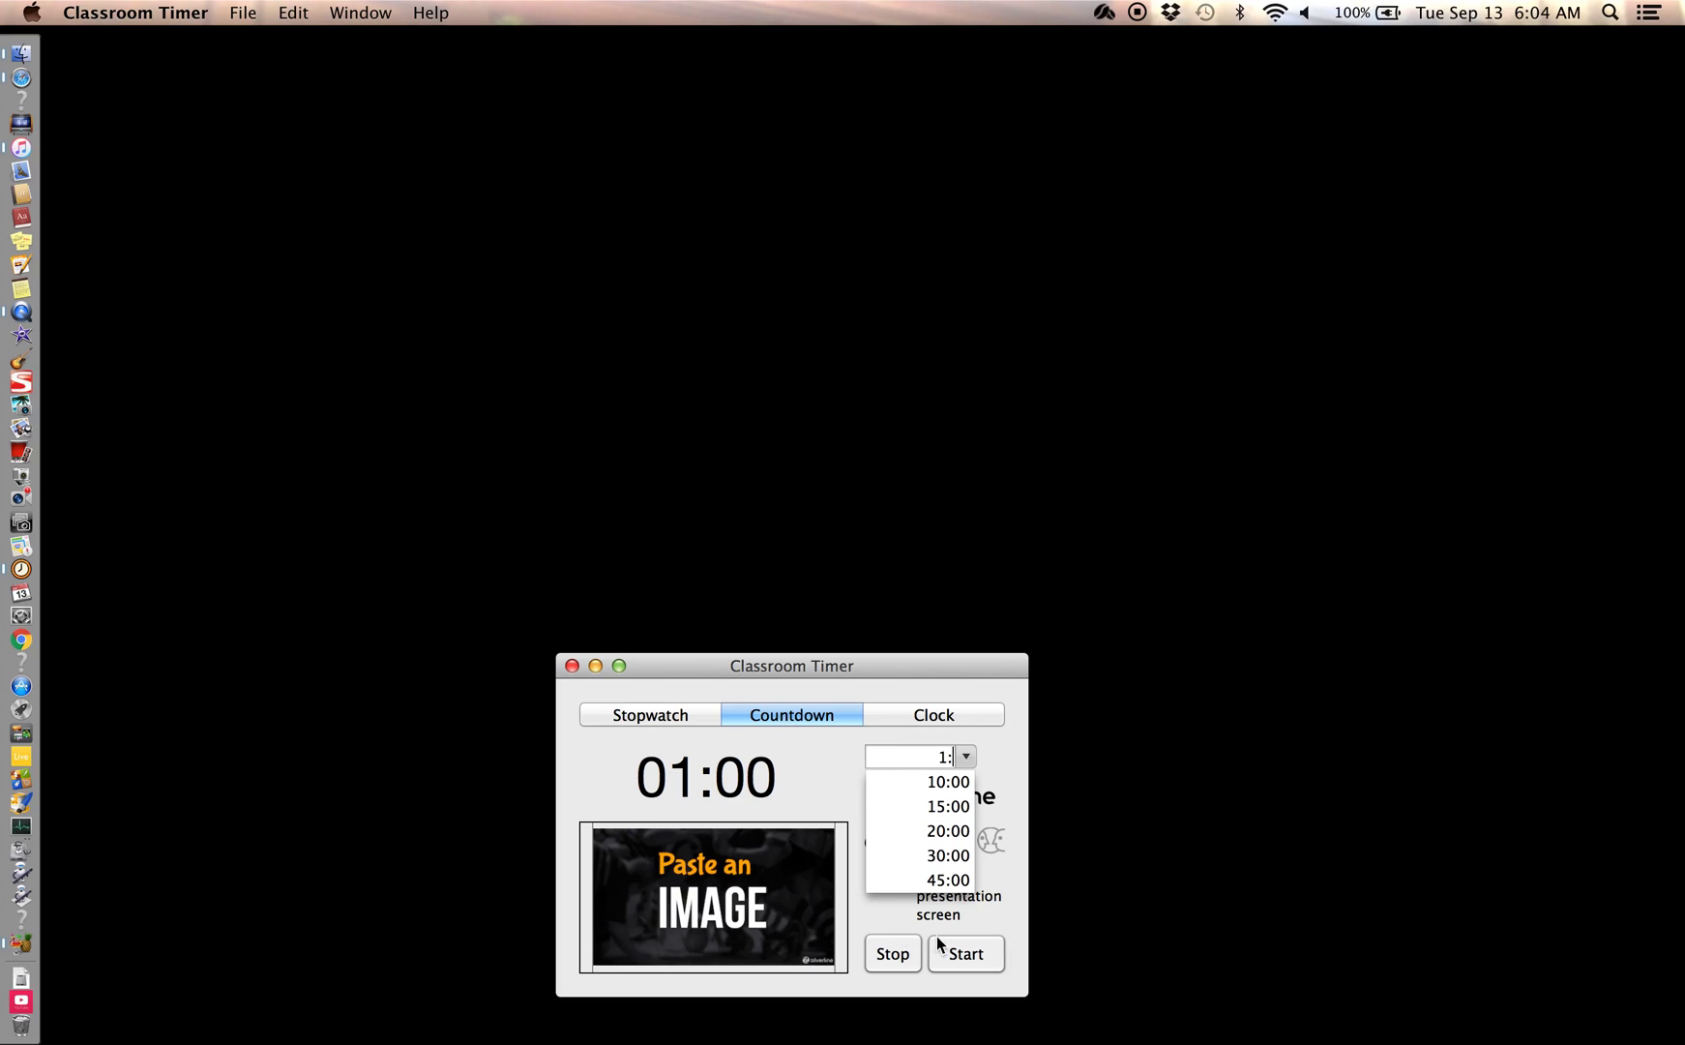
{"action": "left_click", "coordinate": [965, 952]}
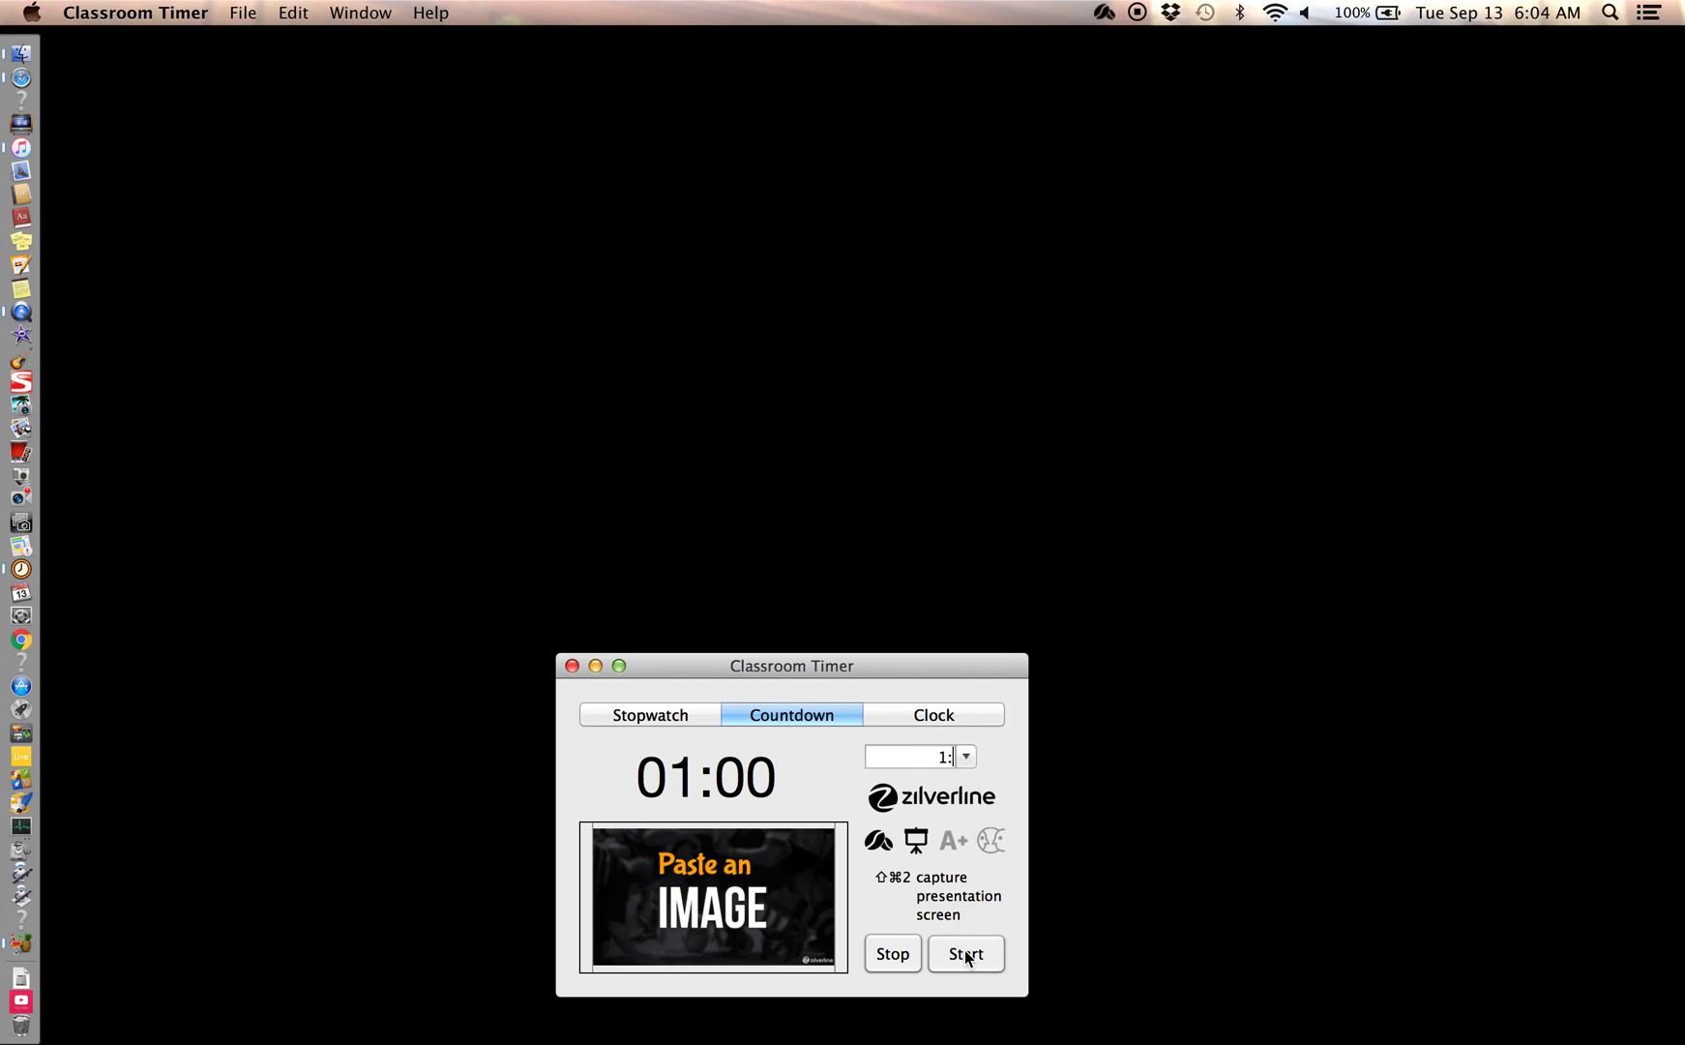
Run the one-minute countdown, then stop it at 00:46 to reset it to 01:00
{"action": "left_click", "coordinate": [966, 953]}
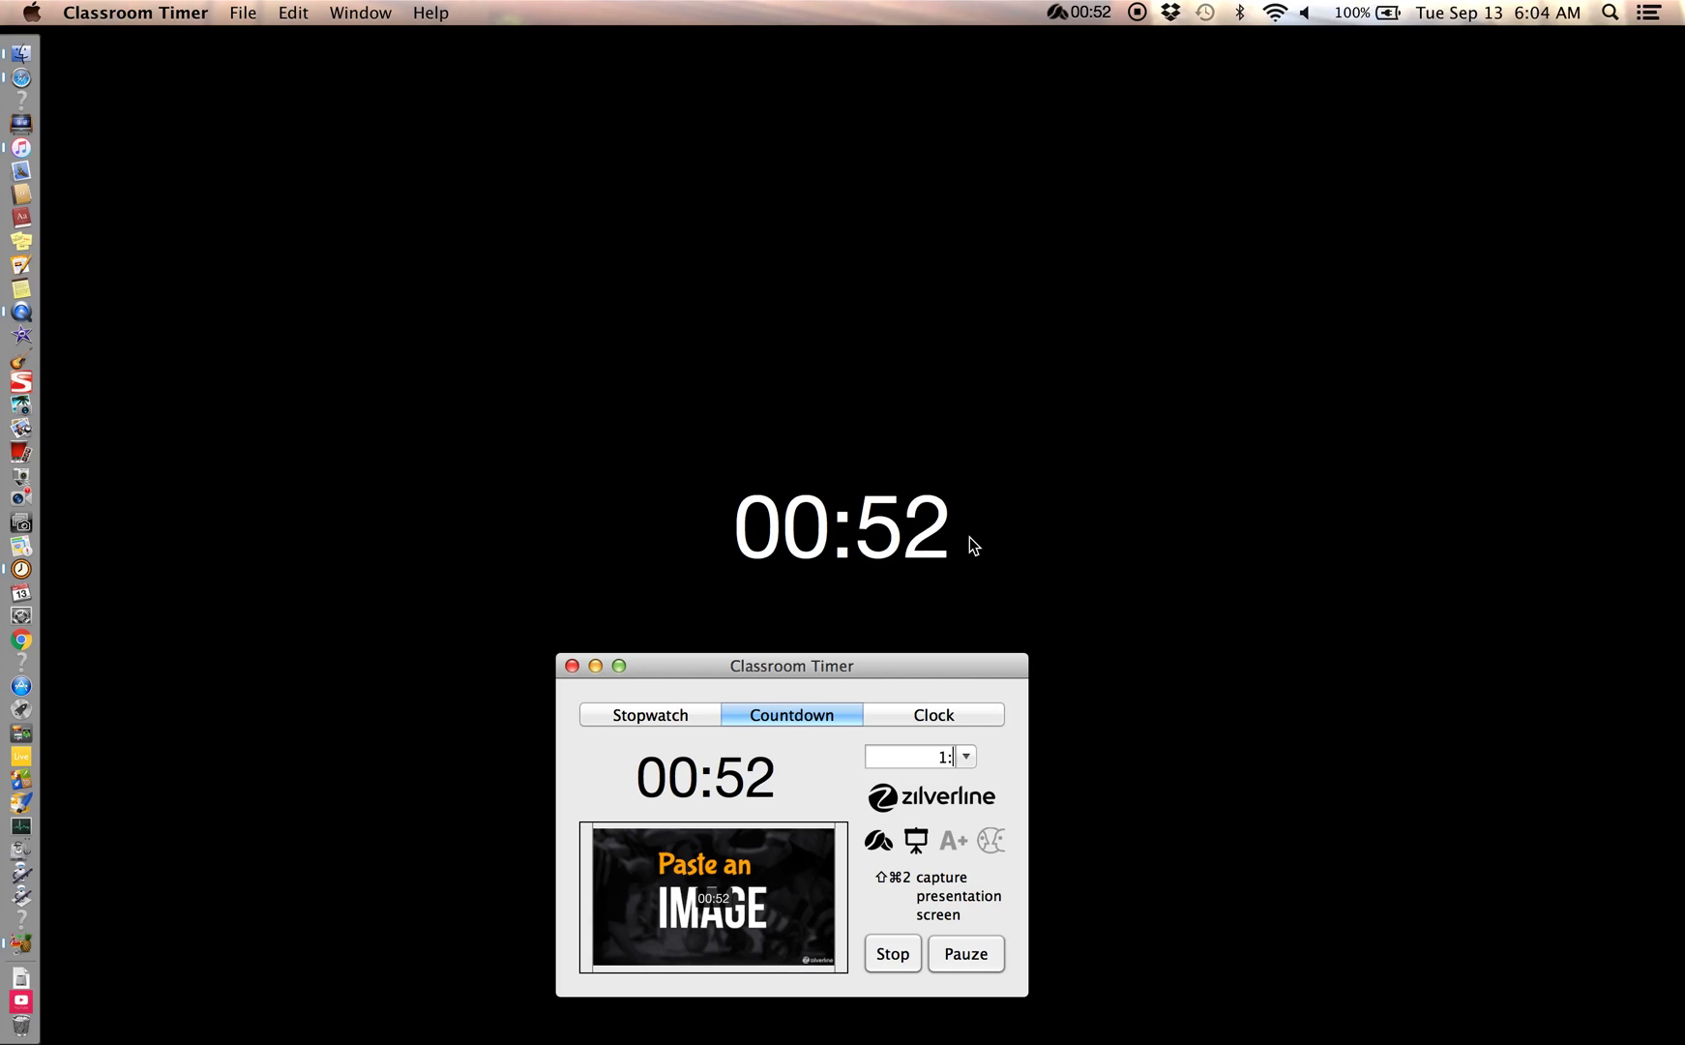
{"action": "left_click", "coordinate": [891, 956]}
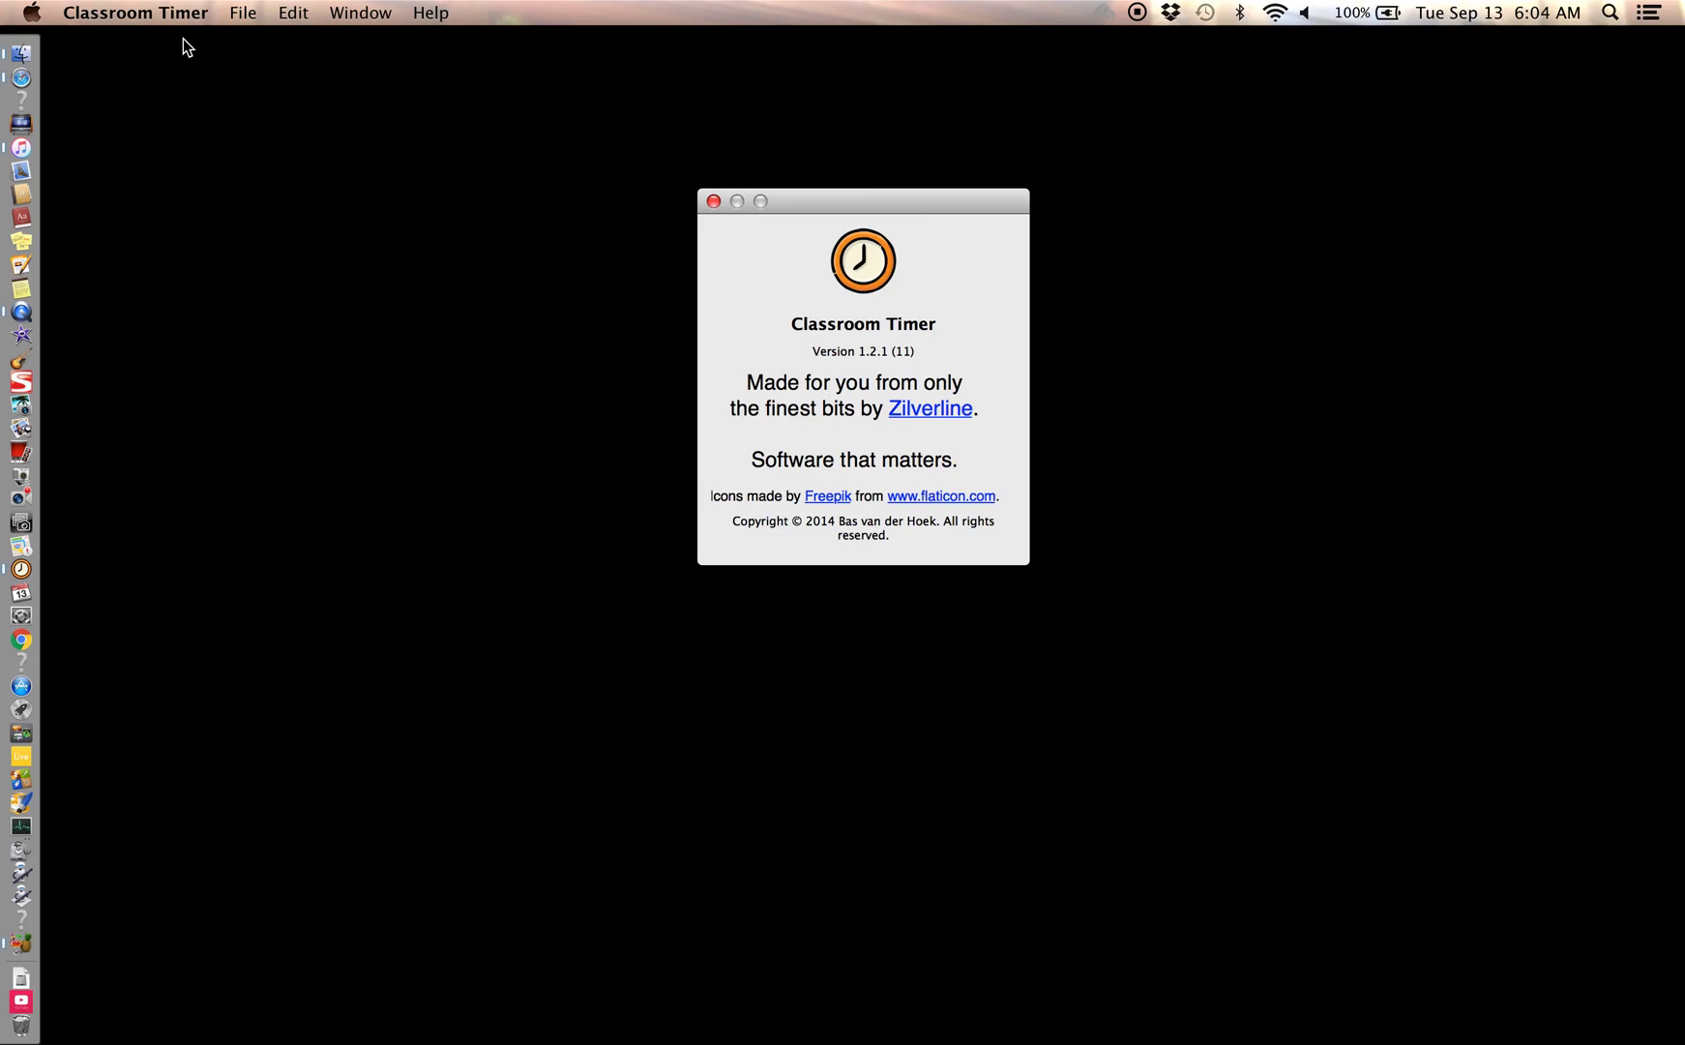
Open the Classroom Timer app menu to reach About Classroom Timer
{"action": "left_click", "coordinate": [116, 11]}
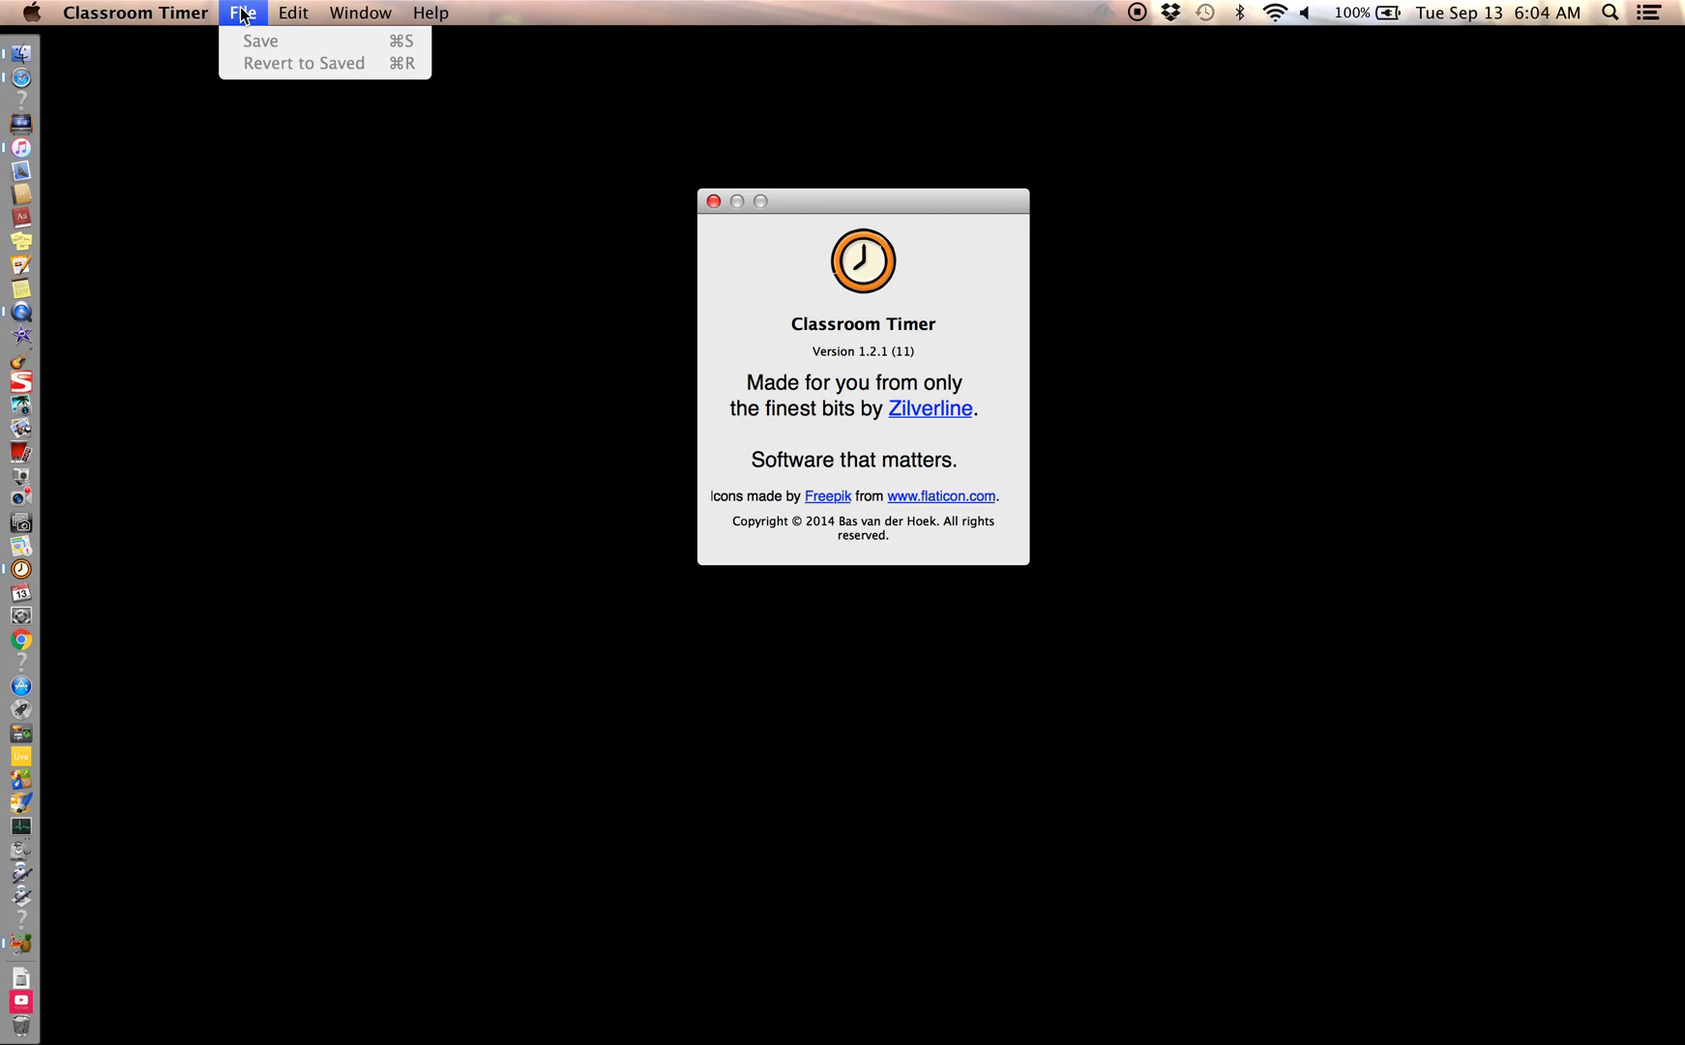
{"action": "mouse_move", "coordinate": [291, 13]}
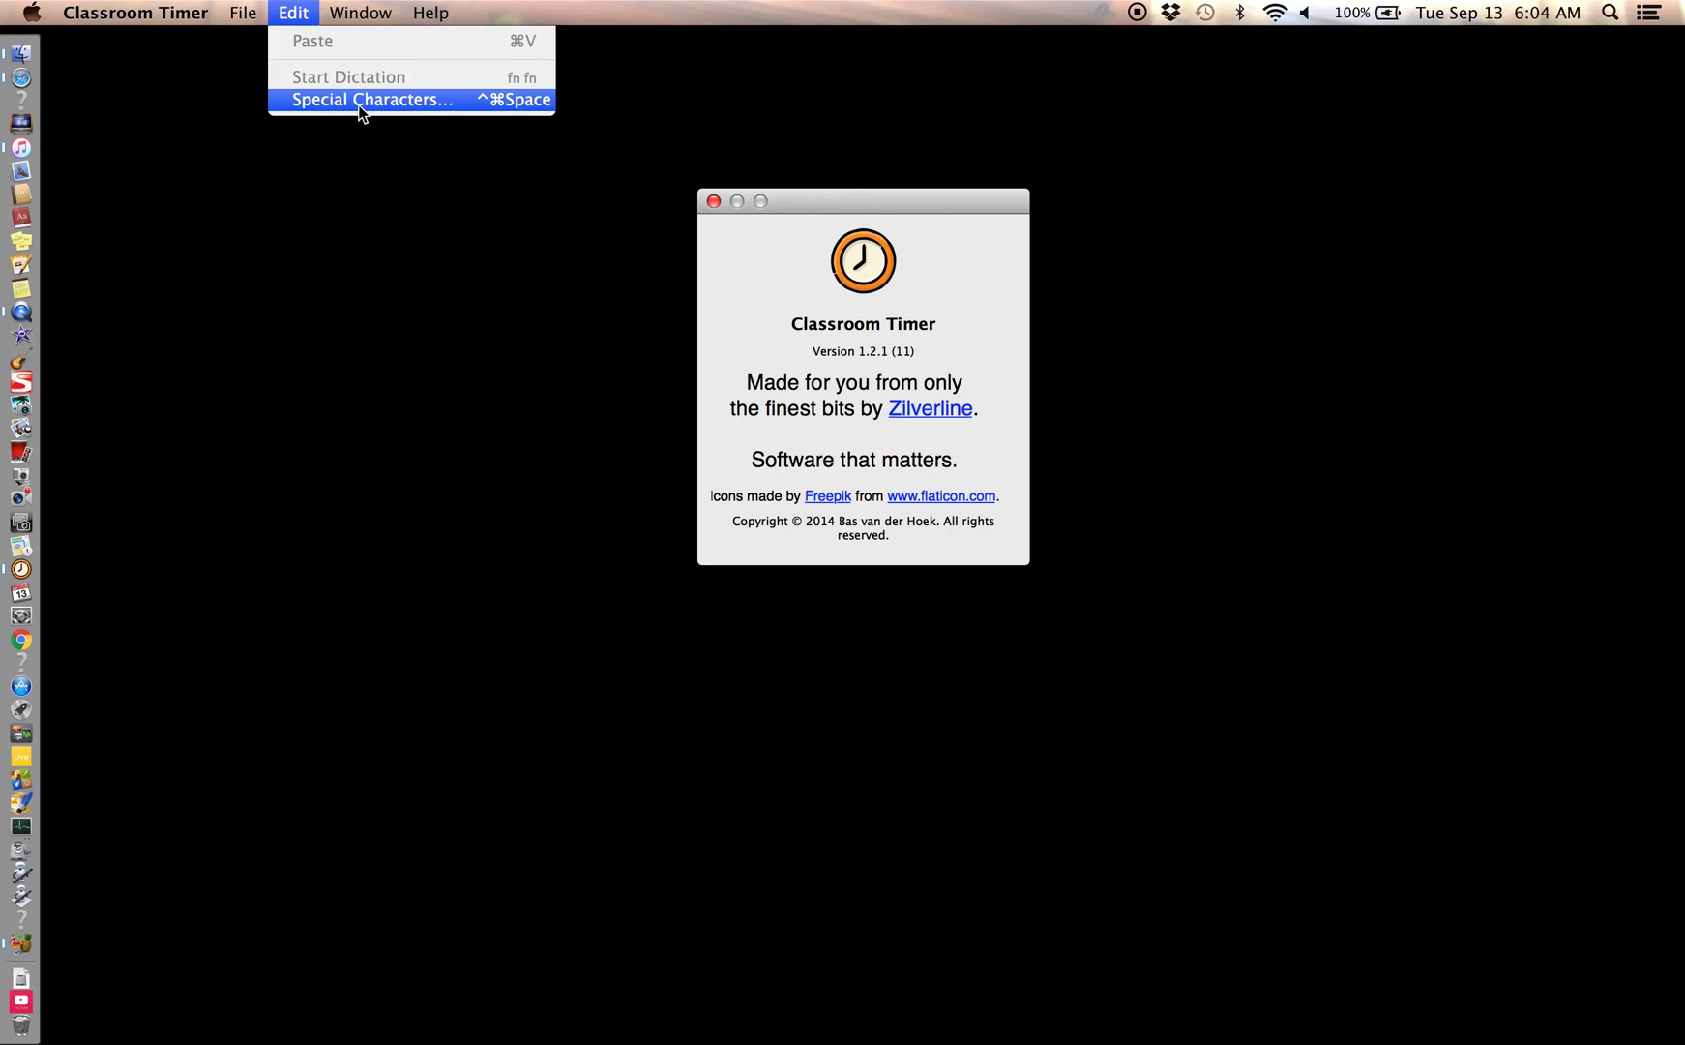
{"action": "mouse_move", "coordinate": [348, 18]}
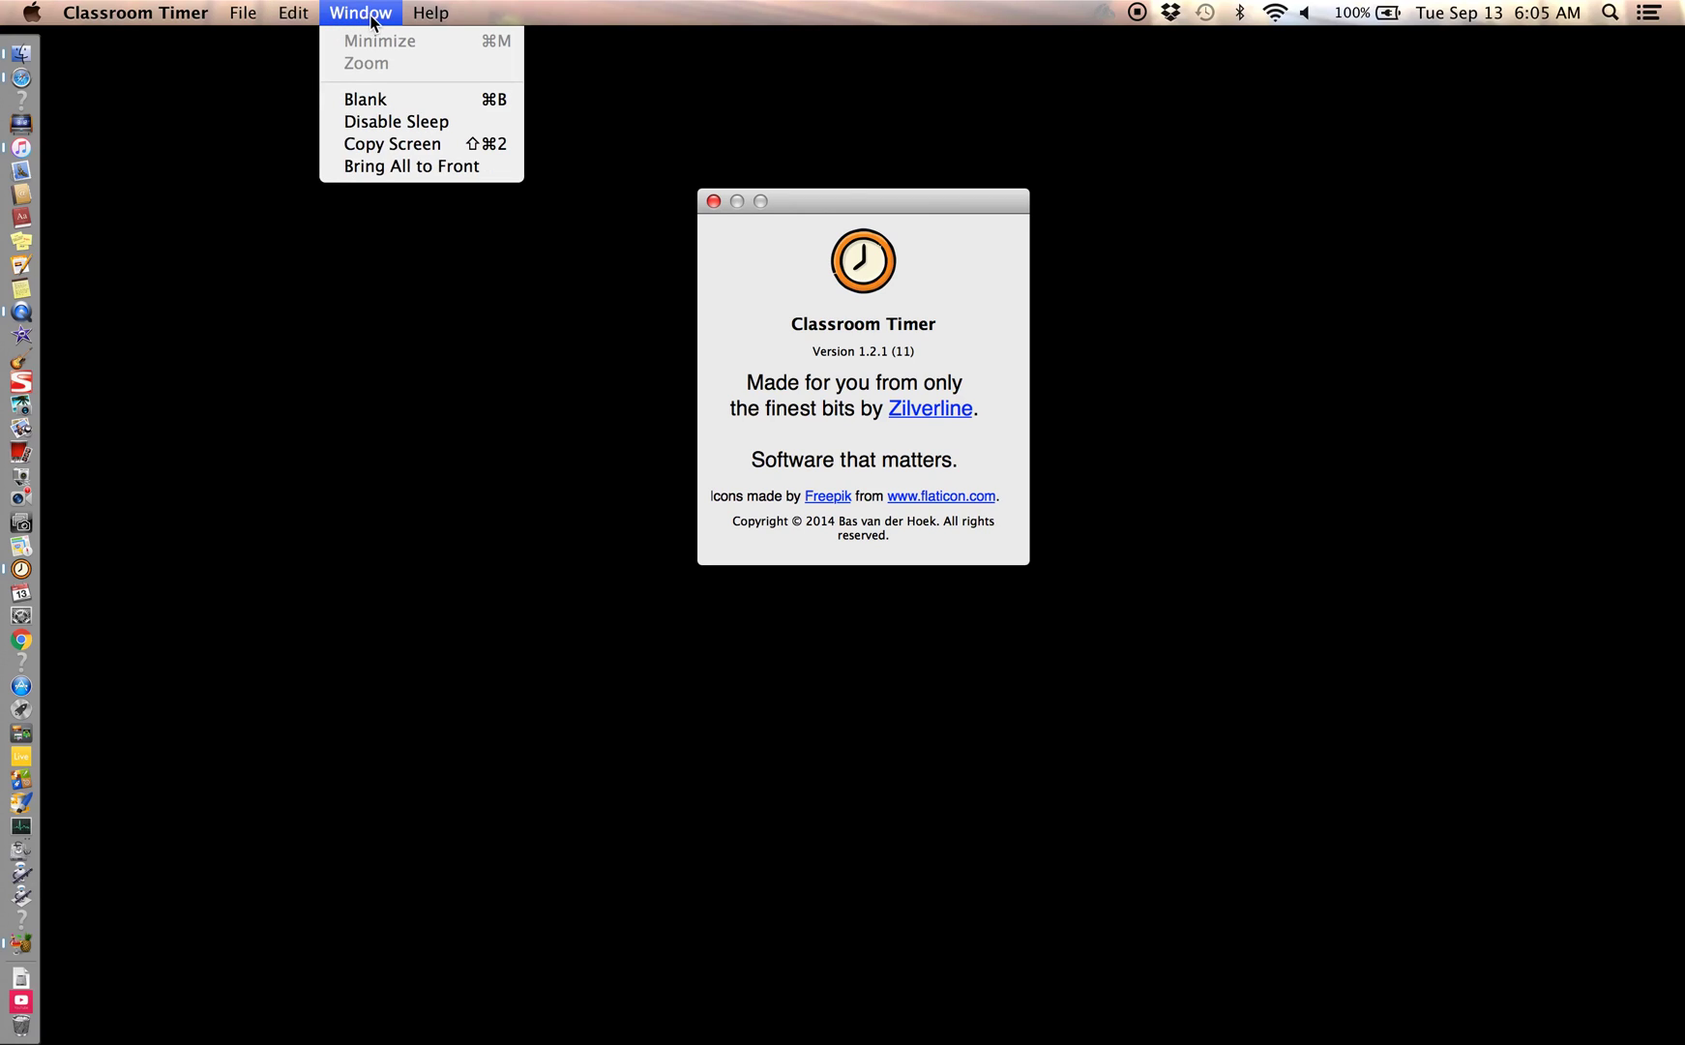
{"action": "mouse_move", "coordinate": [406, 26]}
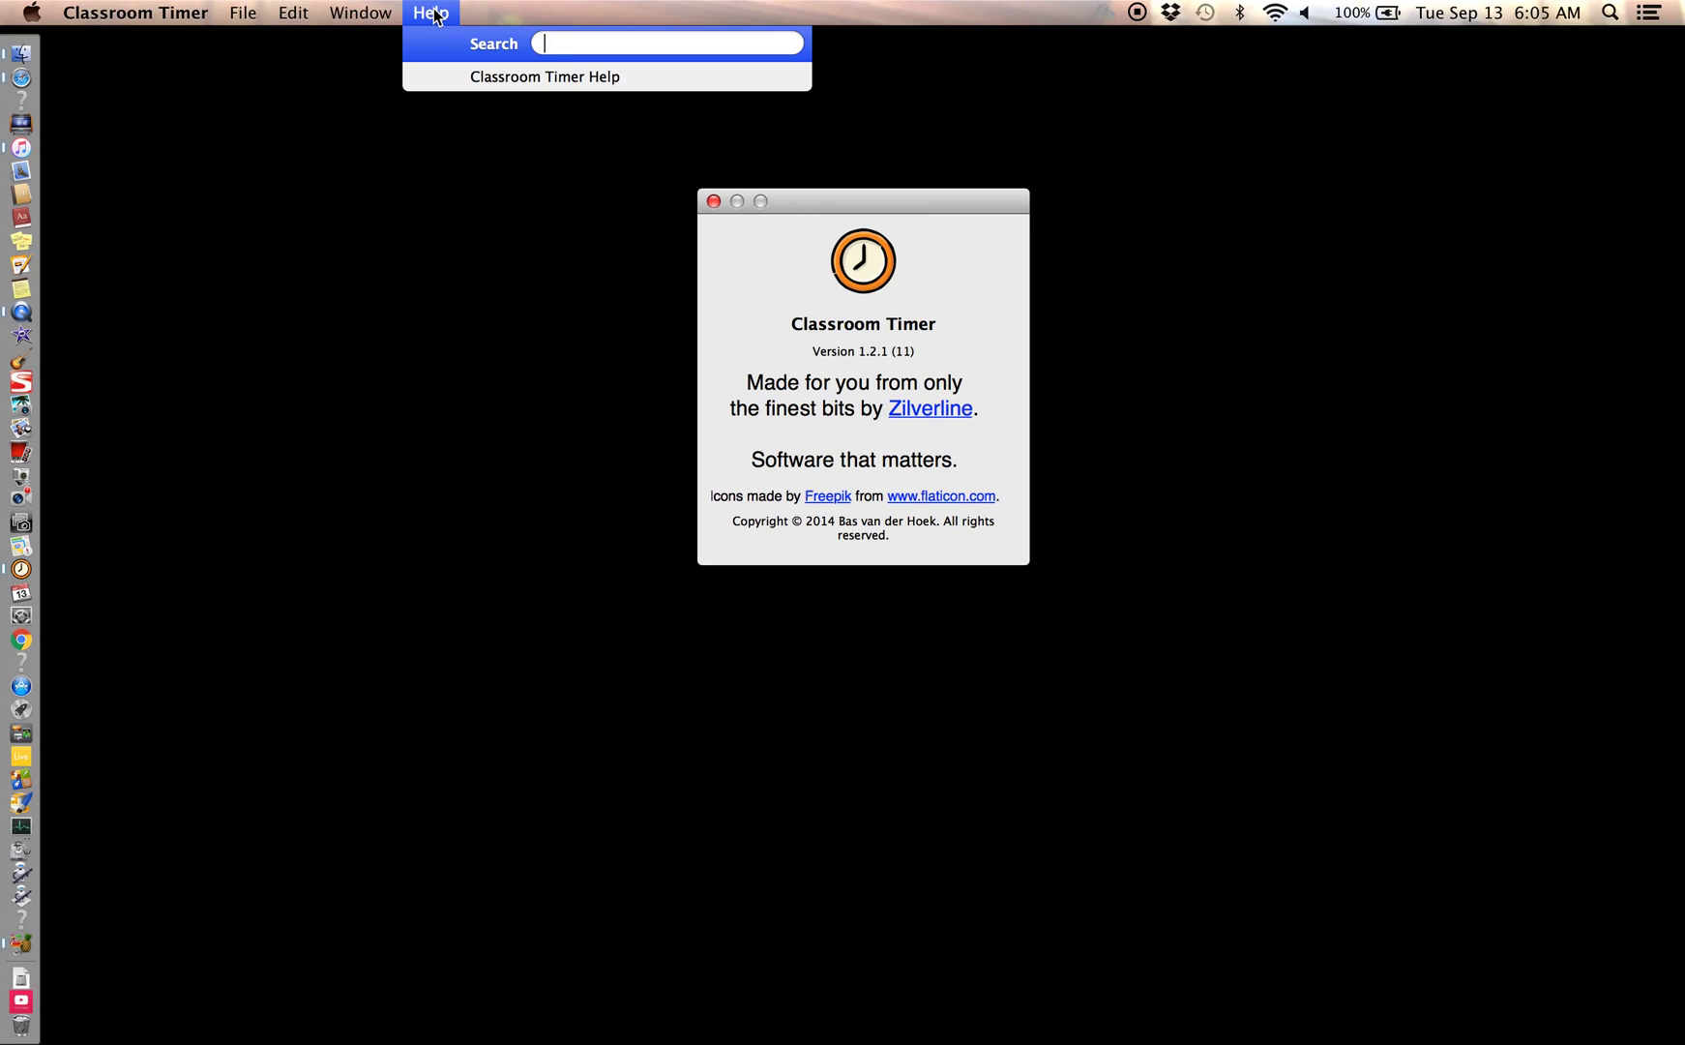
{"action": "mouse_move", "coordinate": [35, 13]}
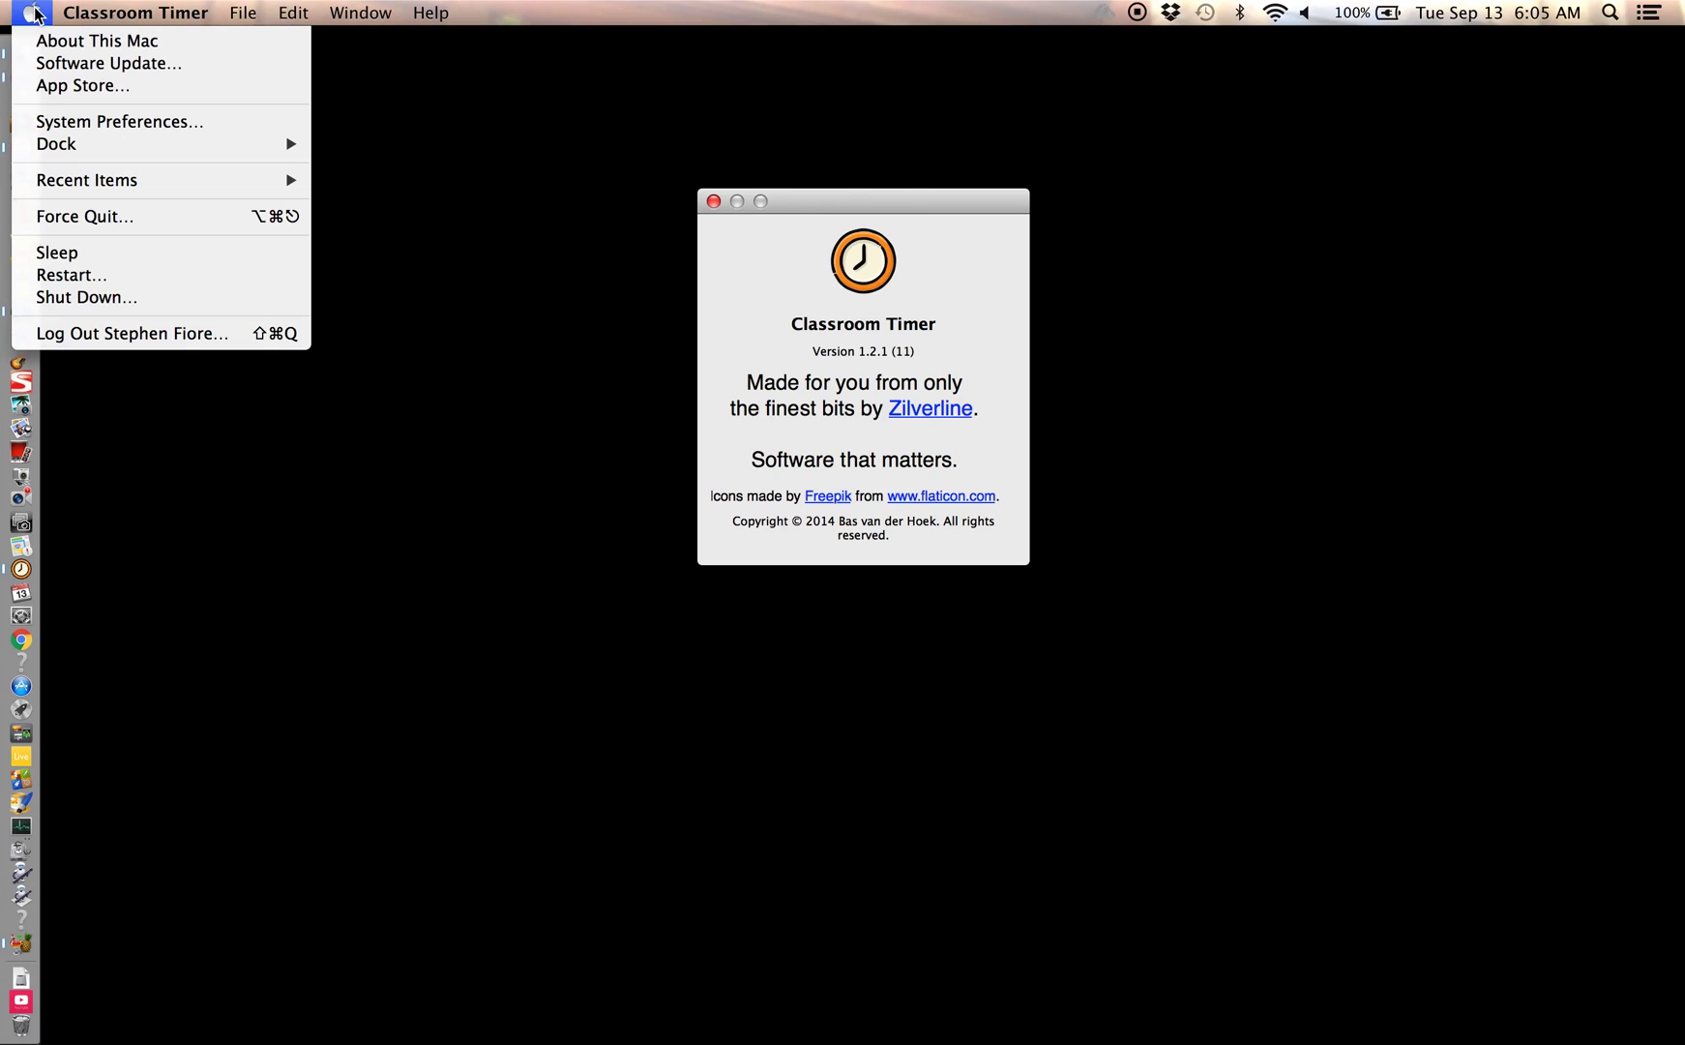
Check the Force Quit Applications list, close it without quitting anything, then open the Classroom Timer menu
{"action": "mouse_move", "coordinate": [128, 13]}
{"action": "left_click", "coordinate": [61, 215]}
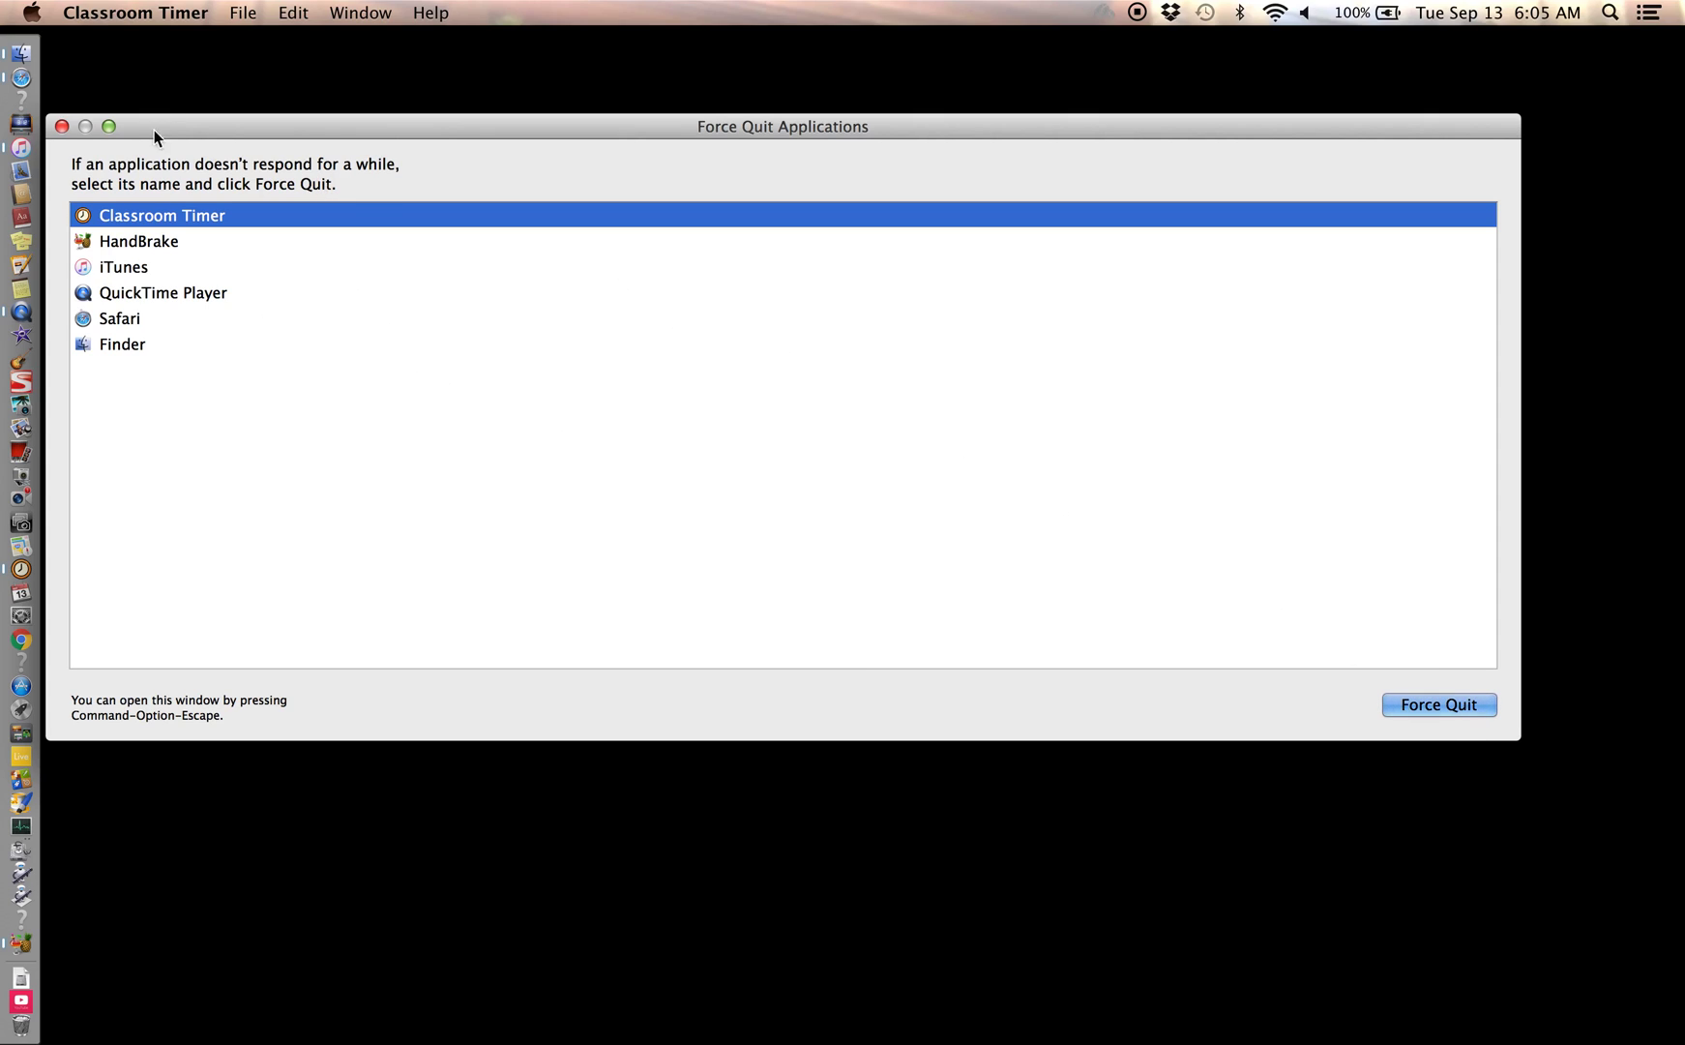
{"action": "left_click", "coordinate": [61, 127]}
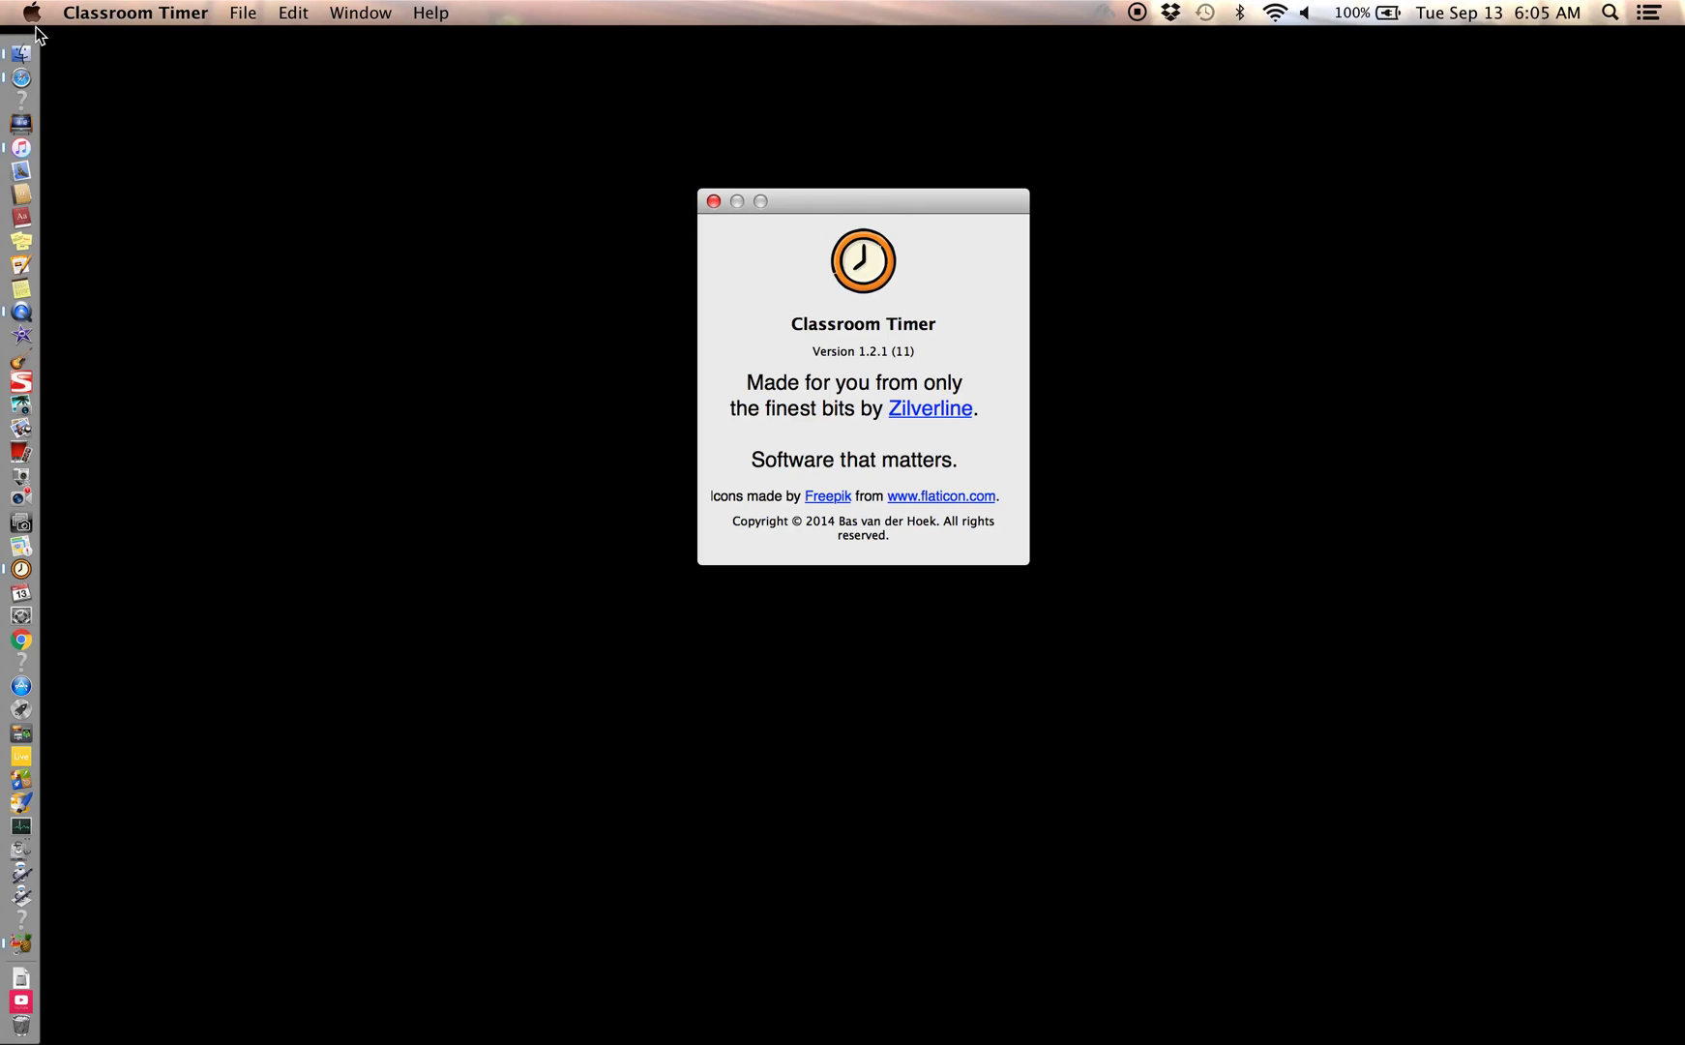
{"action": "left_click", "coordinate": [126, 13]}
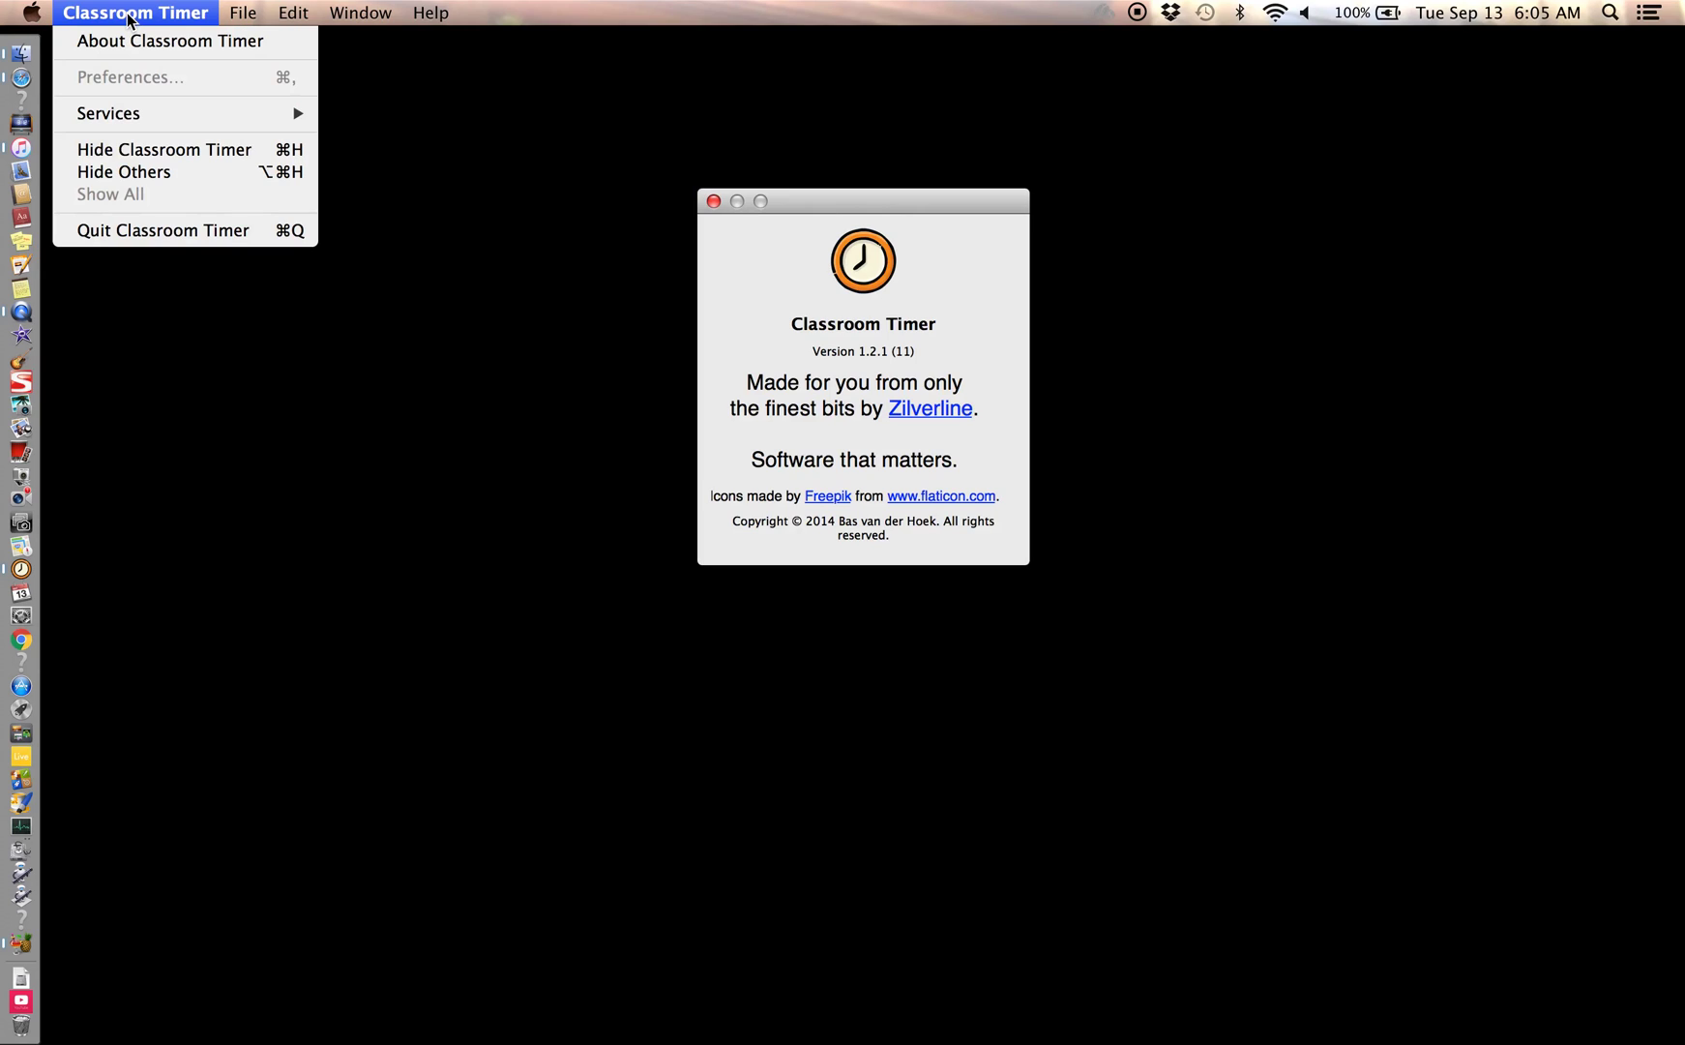
Choose Quit Classroom Timer, returning to the empty Finder desktop
{"action": "left_click", "coordinate": [144, 230]}
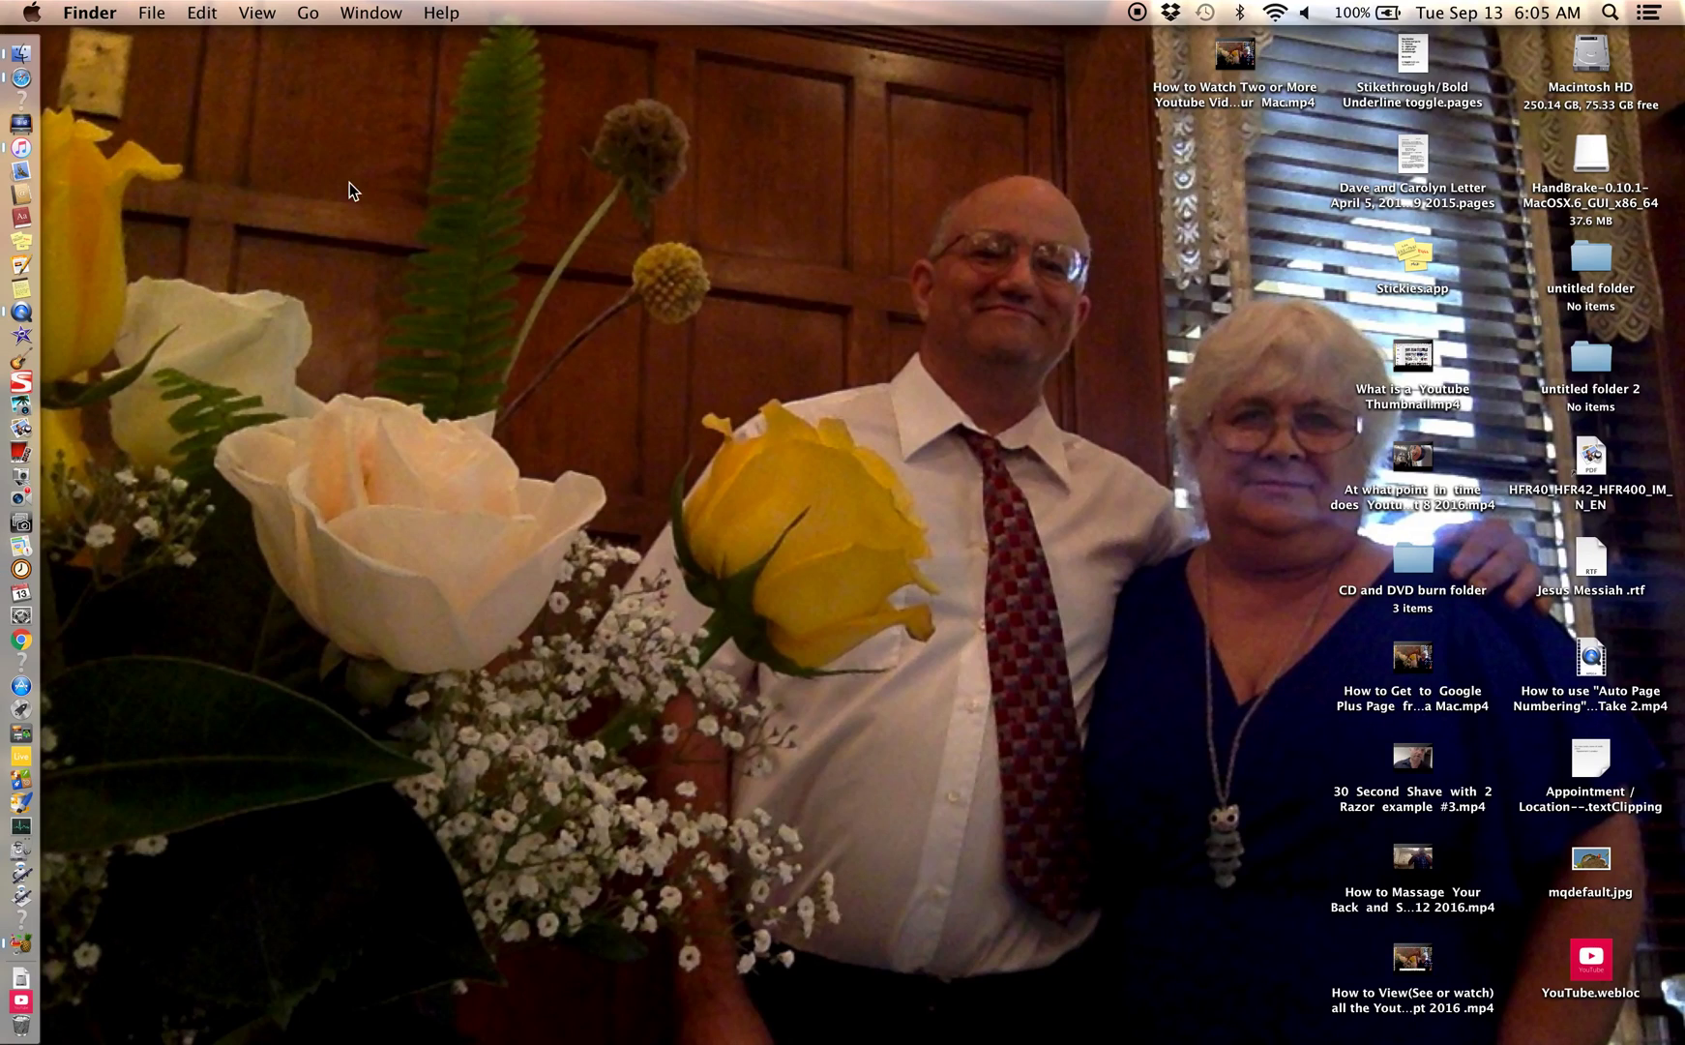